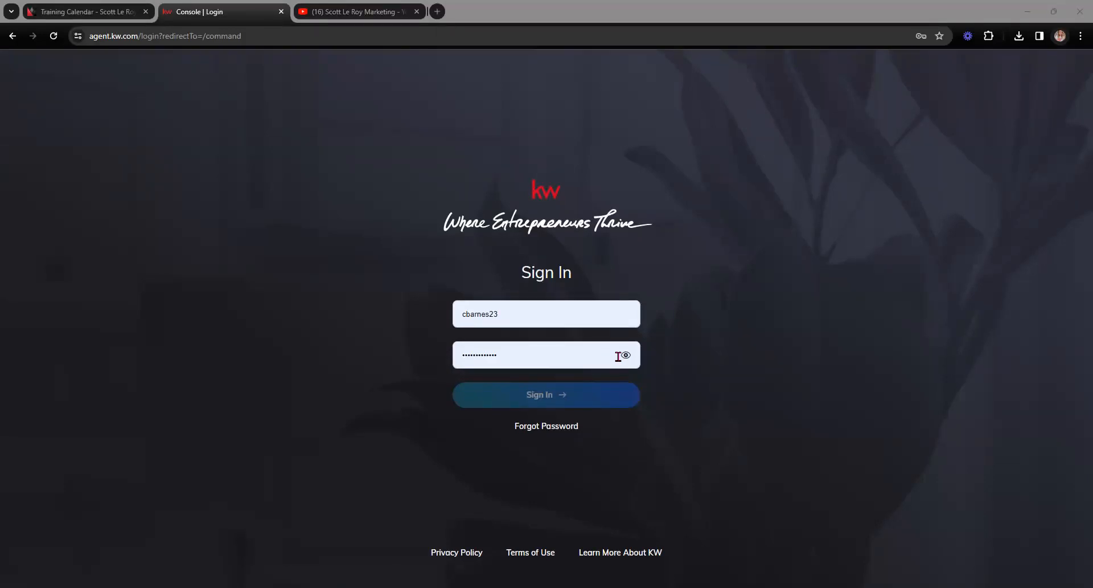
# Step: Sign in to the KW Command account to reach the dashboard
pyautogui.click(602, 402)
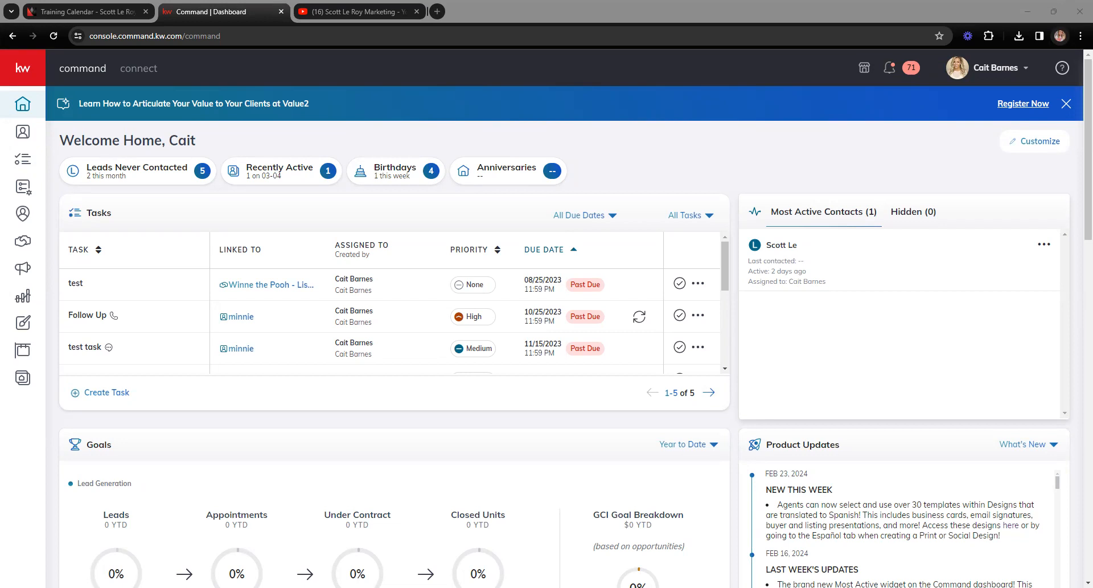
# Step: Go to Settings from the profile name menu at the top right
pyautogui.click(1027, 71)
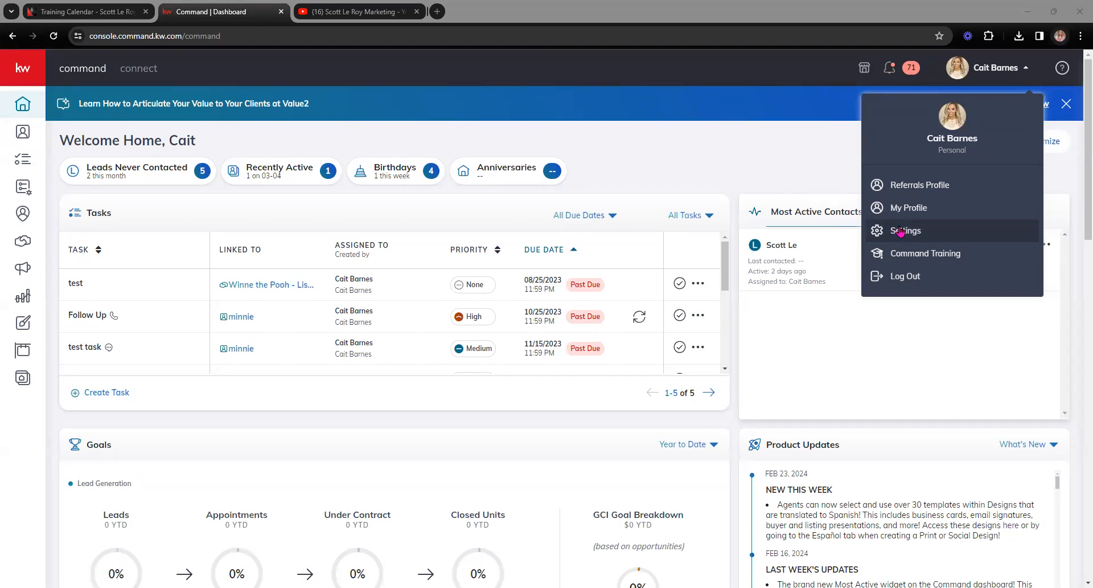
pyautogui.click(901, 230)
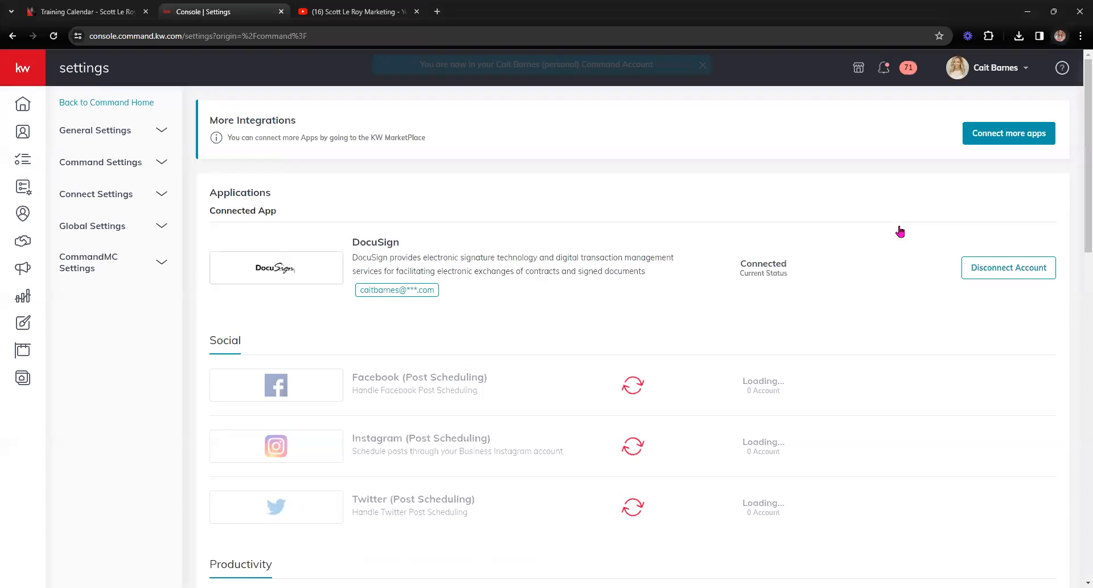
# Step: Expand Connect Settings in the settings sidebar and open Marketing Profile
pyautogui.click(126, 196)
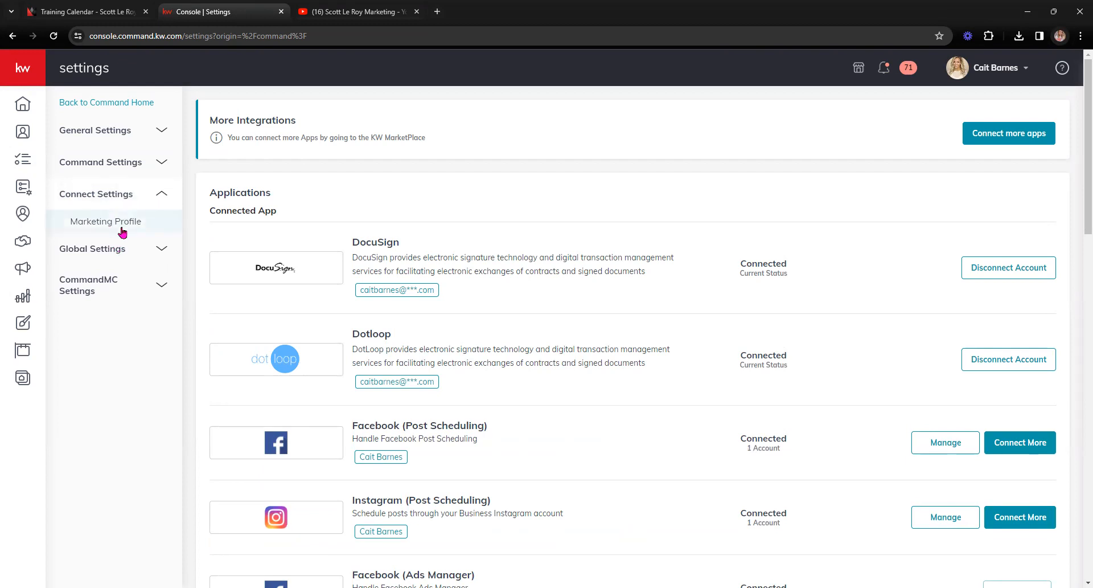
pyautogui.click(122, 226)
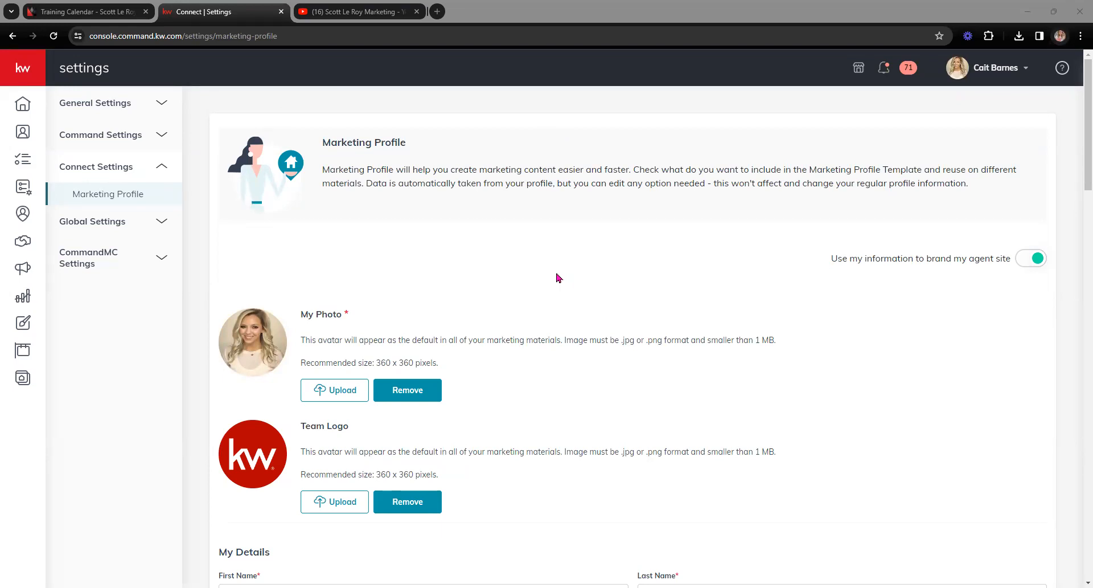
pyautogui.click(1035, 264)
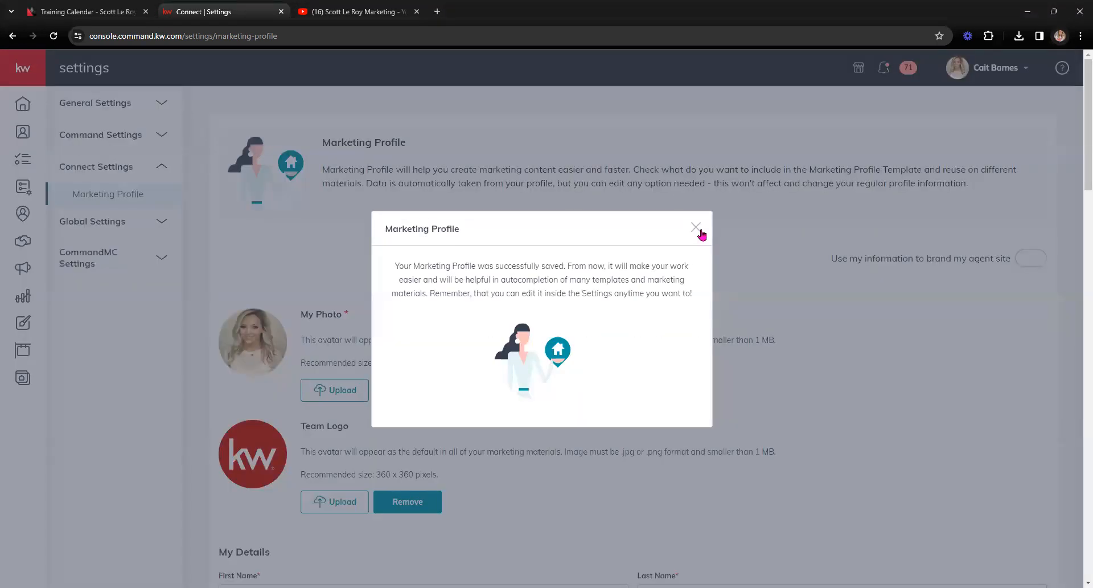
pyautogui.click(697, 228)
pyautogui.click(1027, 261)
pyautogui.click(519, 438)
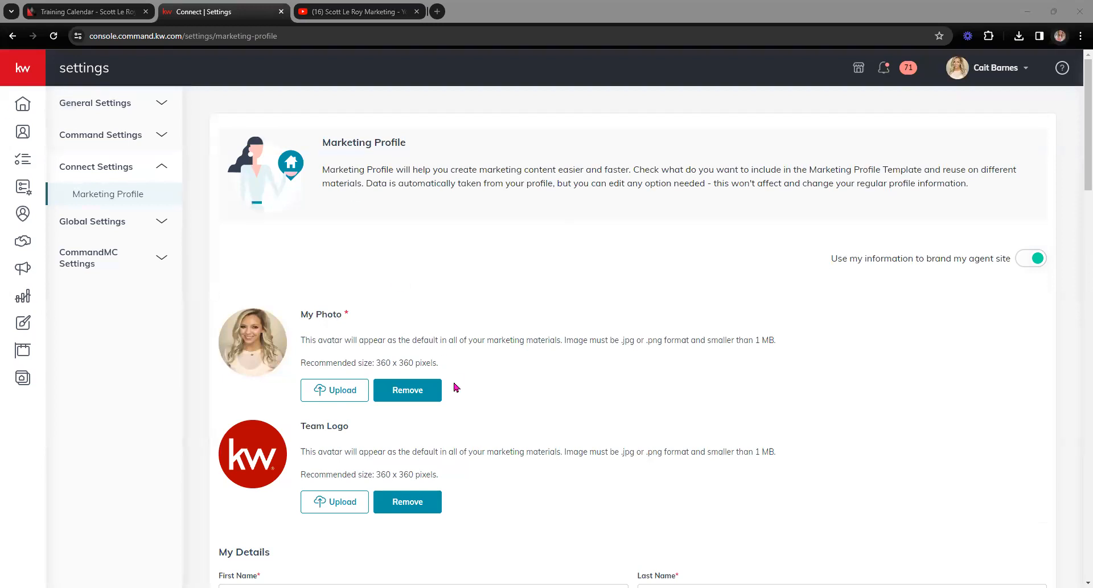
pyautogui.moveTo(297, 369); pyautogui.dragTo(447, 371)
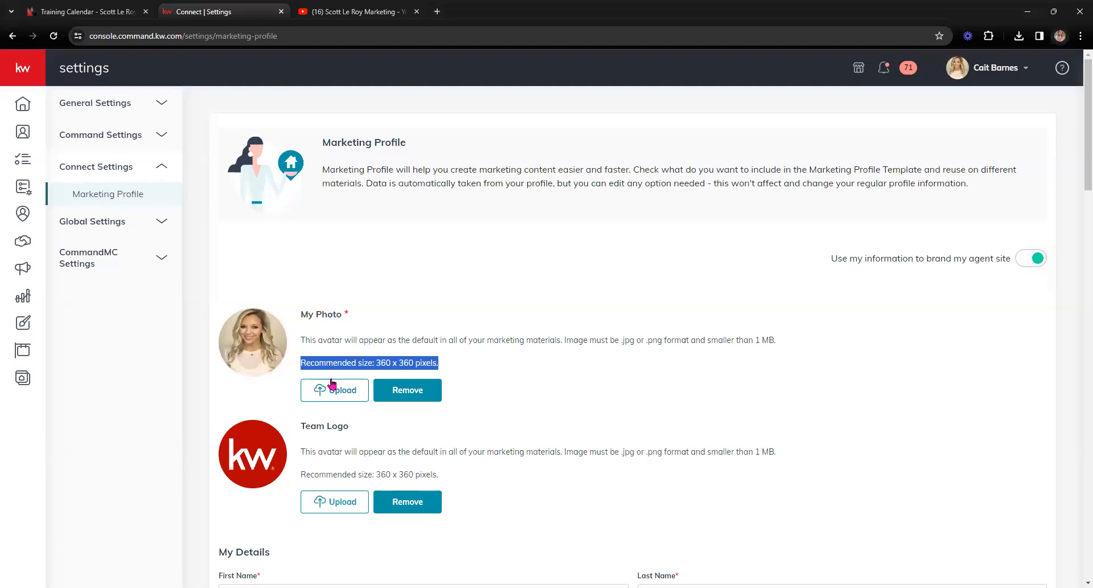
pyautogui.scroll(-1, 356, 465)
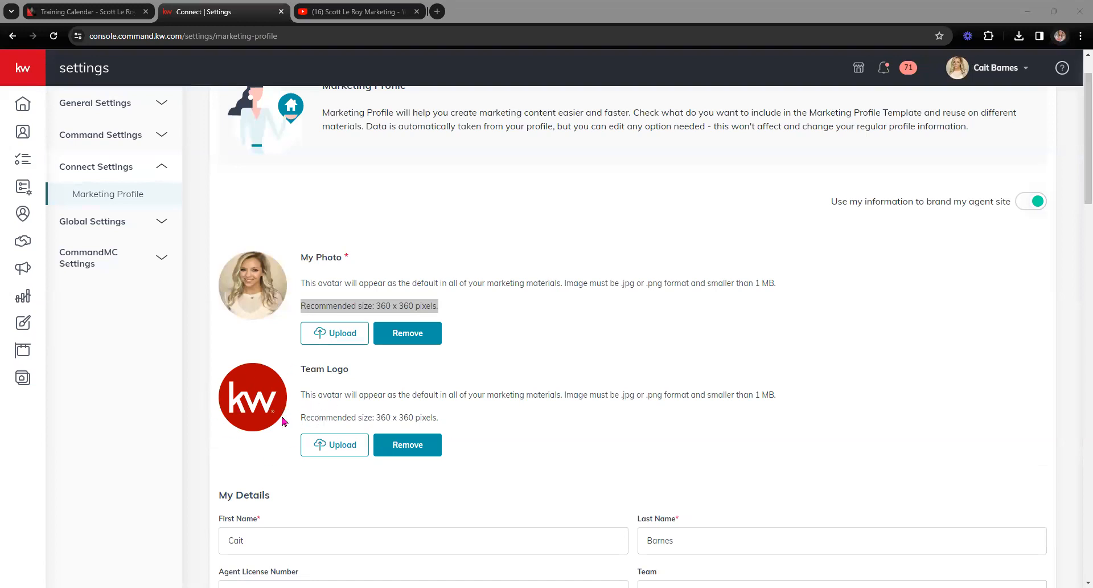
pyautogui.scroll(-3, 296, 420)
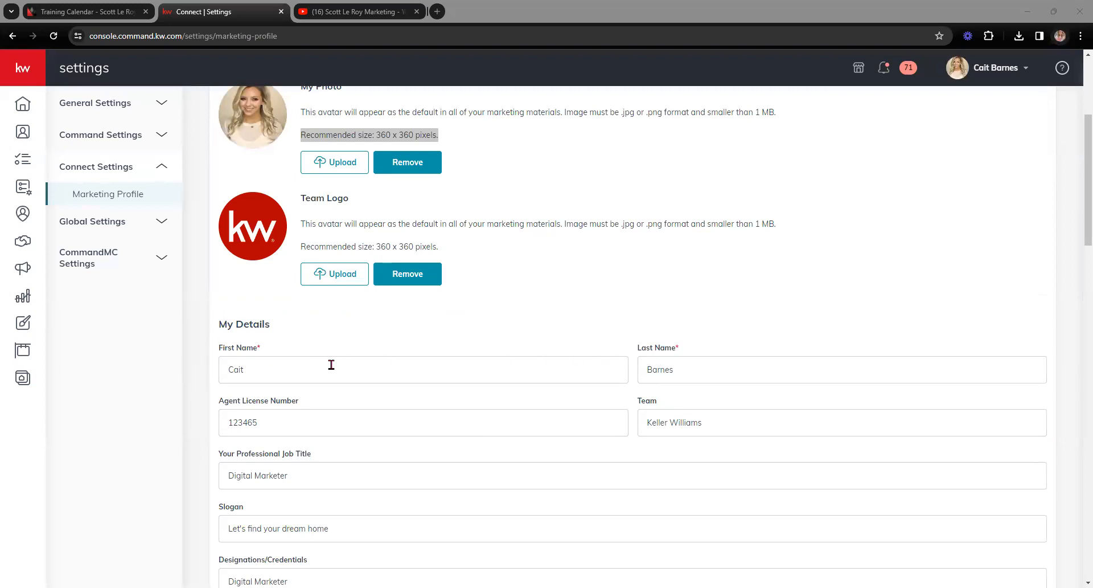
pyautogui.scroll(-1, 332, 365)
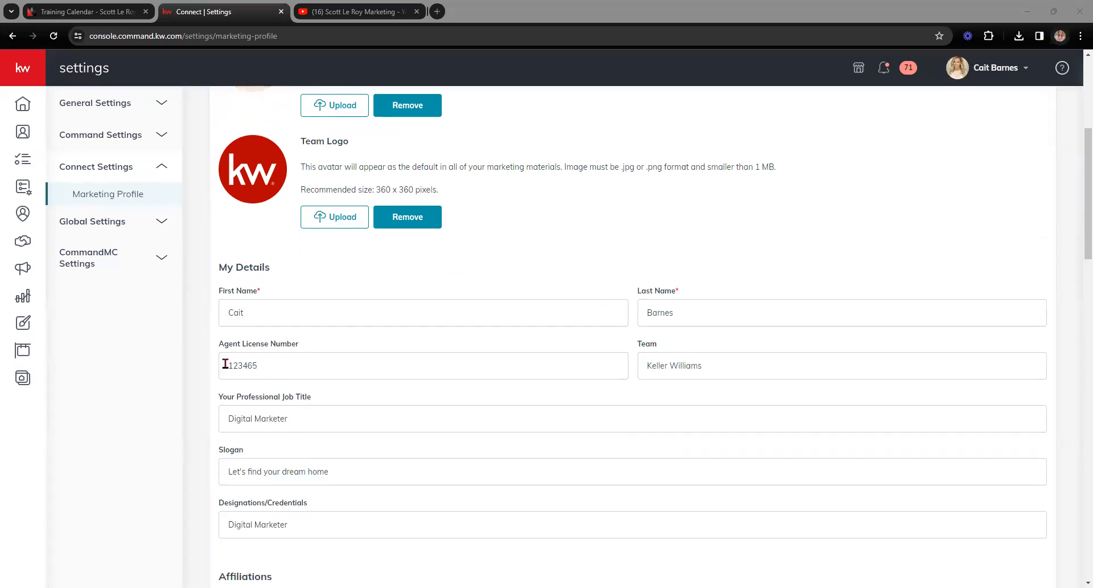
pyautogui.click(343, 344)
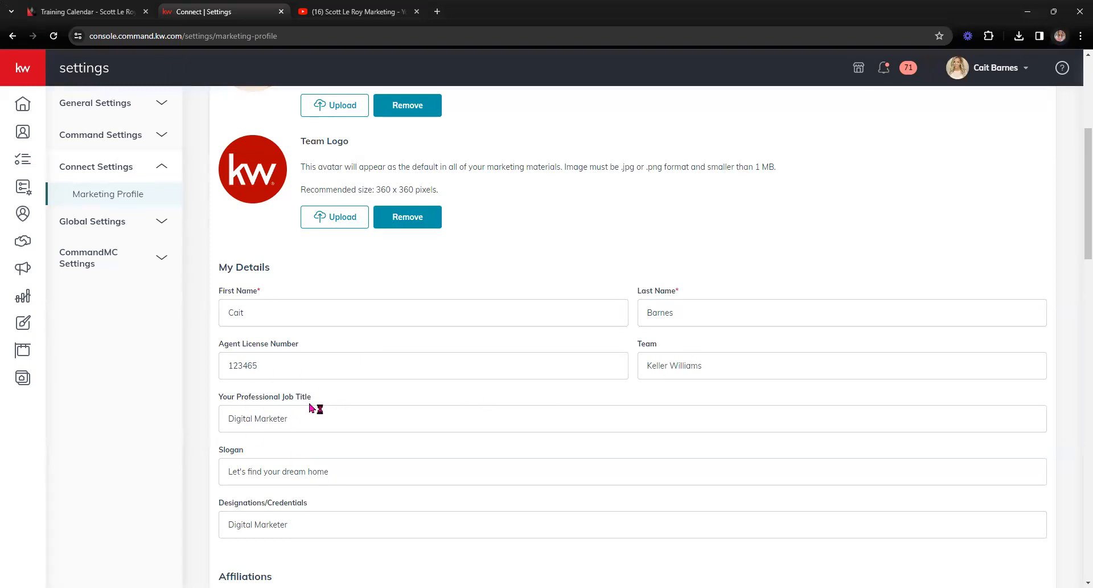
pyautogui.scroll(-3, 256, 519)
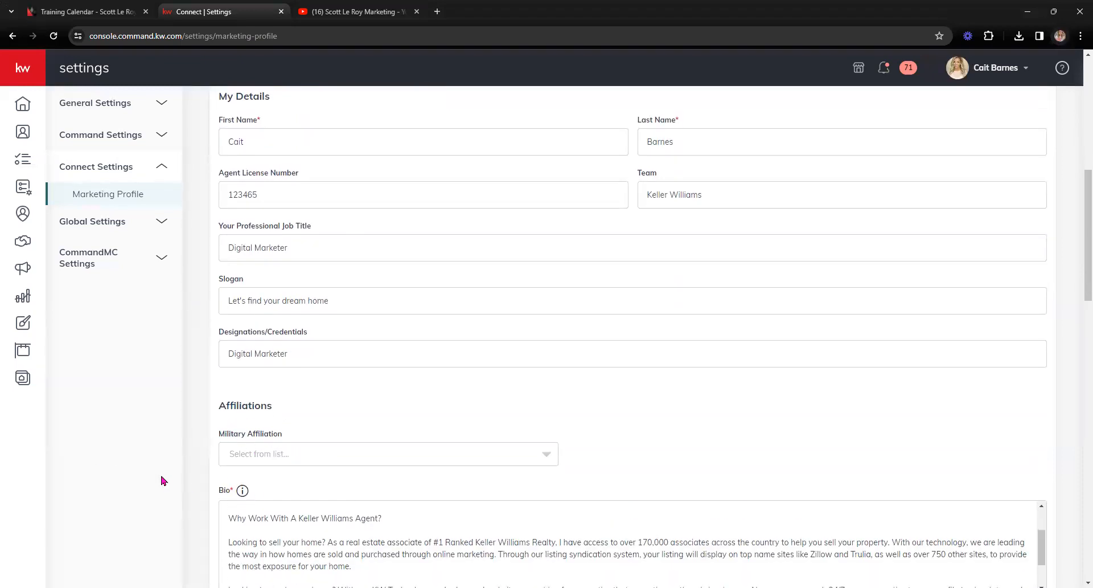
pyautogui.scroll(-1, 171, 480)
pyautogui.scroll(2, 285, 479)
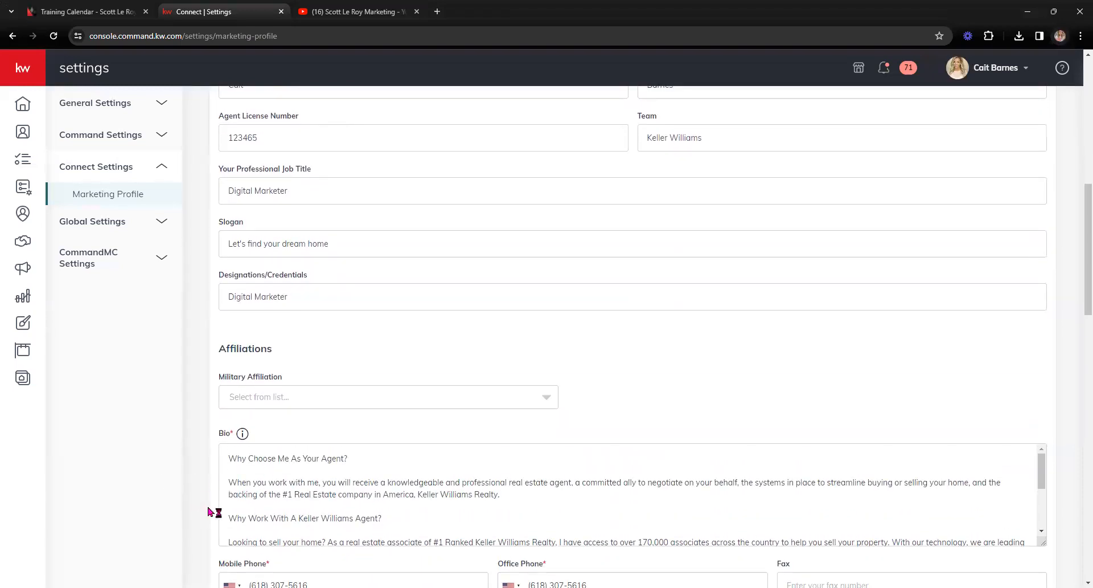
pyautogui.scroll(-2, 199, 484)
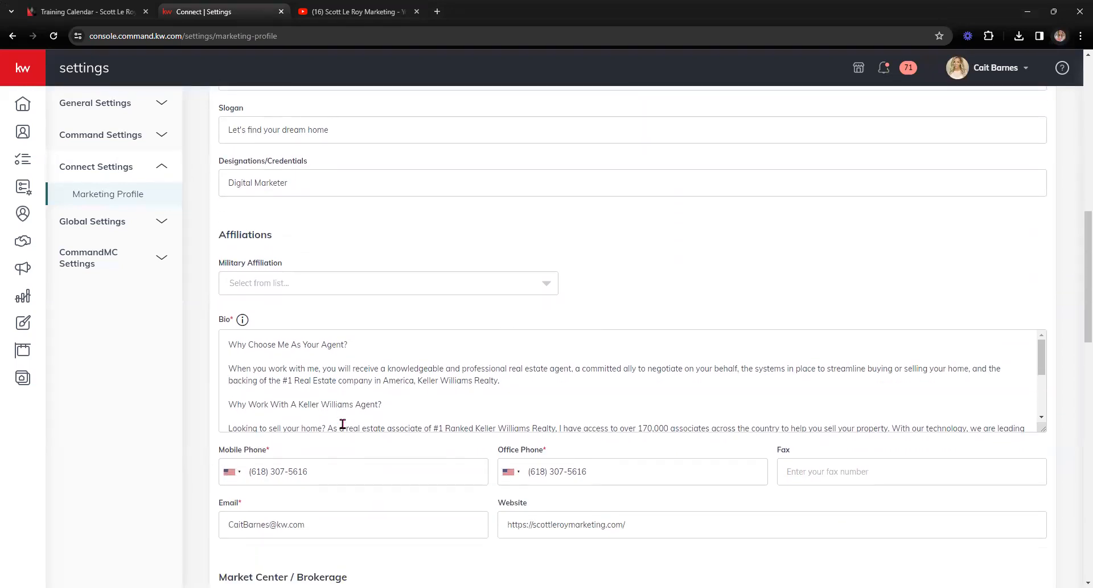
pyautogui.scroll(-1, 338, 454)
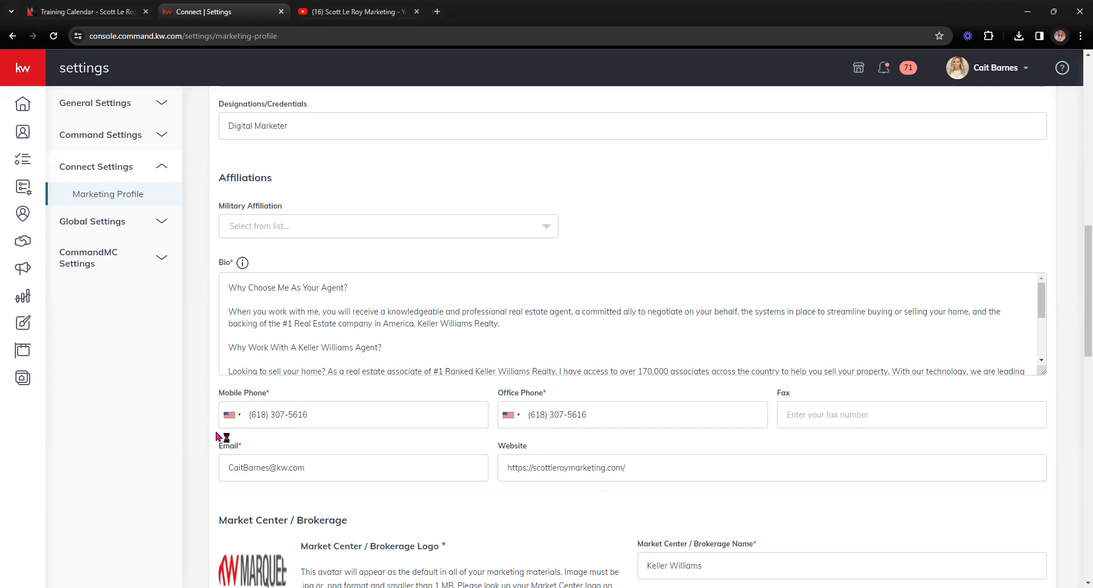
pyautogui.scroll(-1, 216, 436)
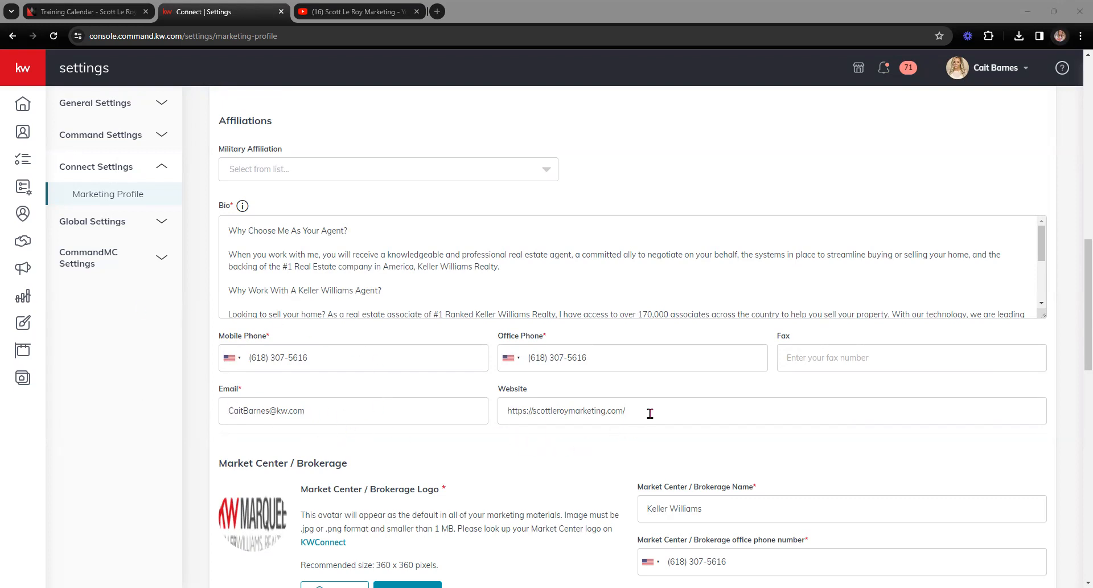
pyautogui.click(705, 442)
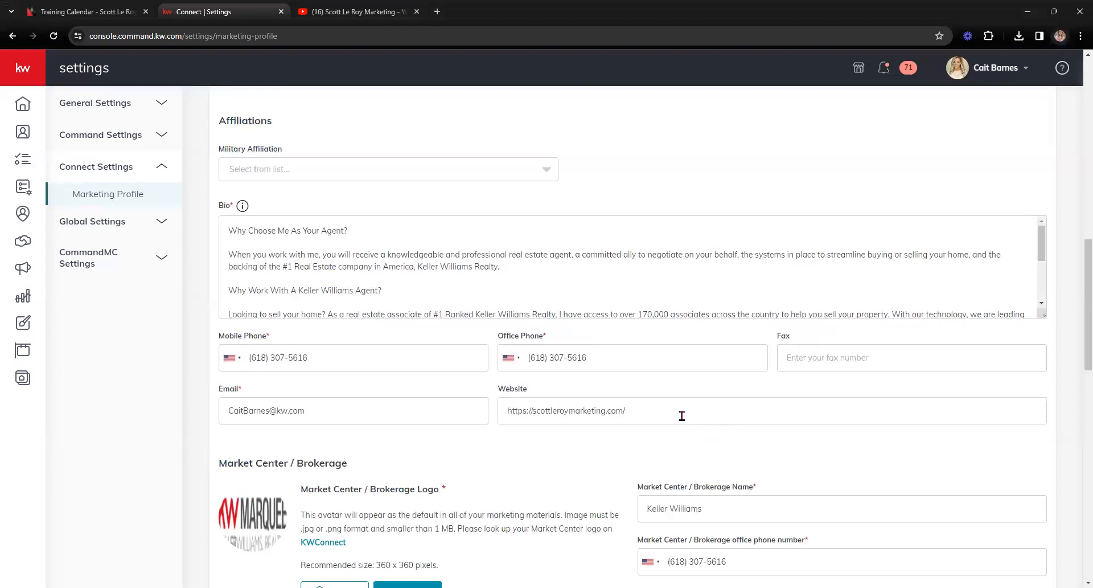
pyautogui.tripleClick(653, 417)
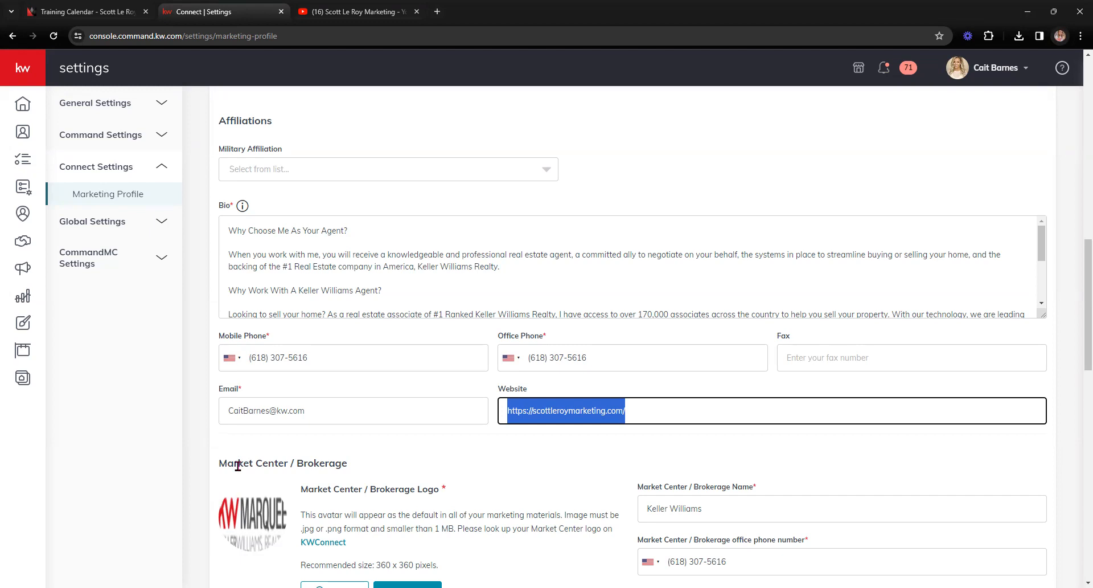
pyautogui.click(544, 452)
pyautogui.scroll(-3, 541, 451)
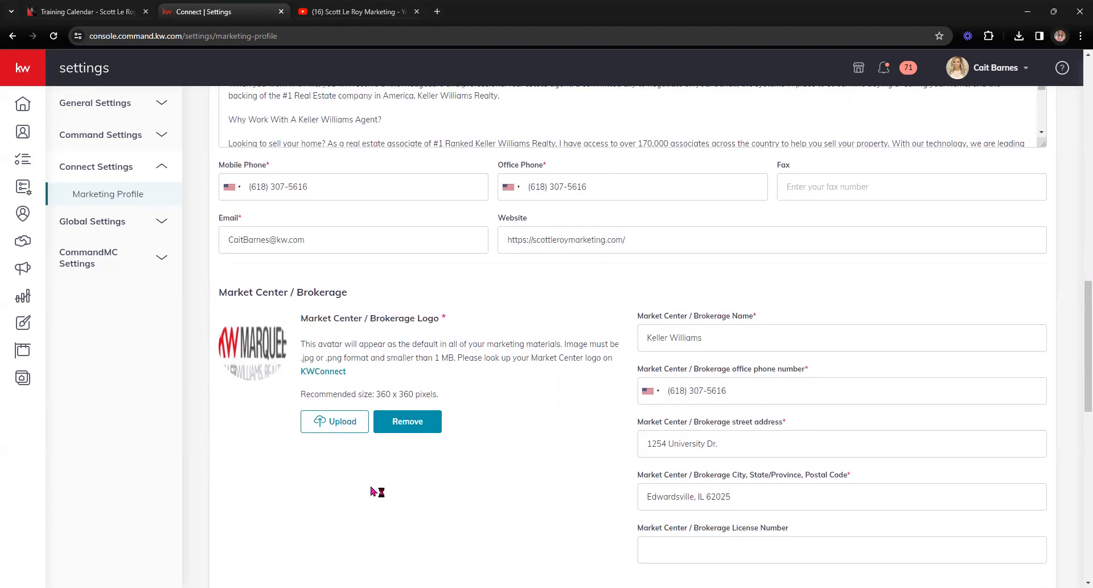
pyautogui.moveTo(300, 393); pyautogui.dragTo(451, 403)
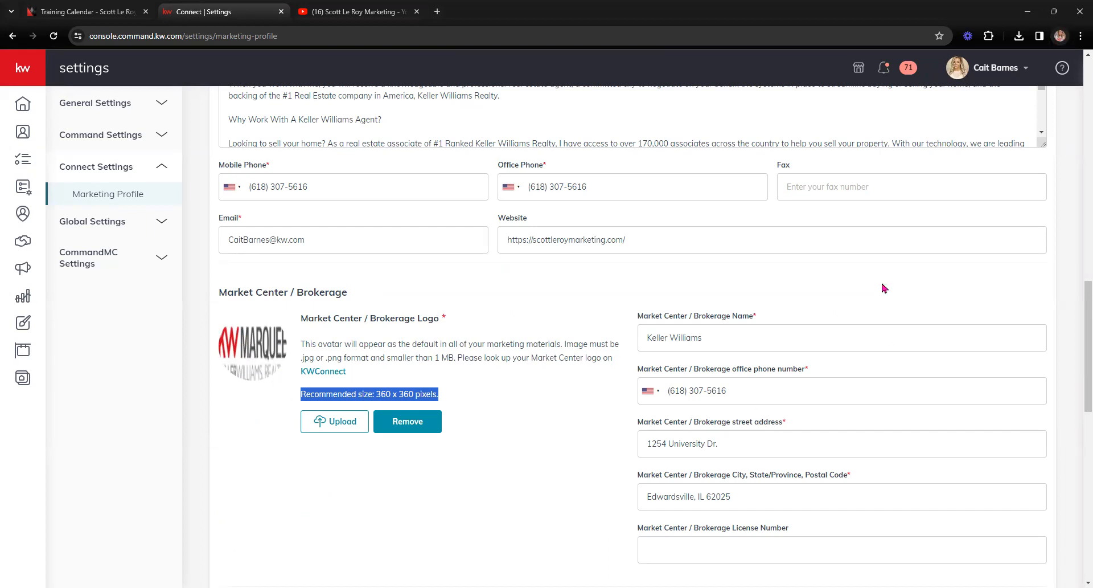
# Step: Scroll down to the Google Analytics tracking ID field and save the Marketing Profile settings
pyautogui.scroll(-6, 500, 502)
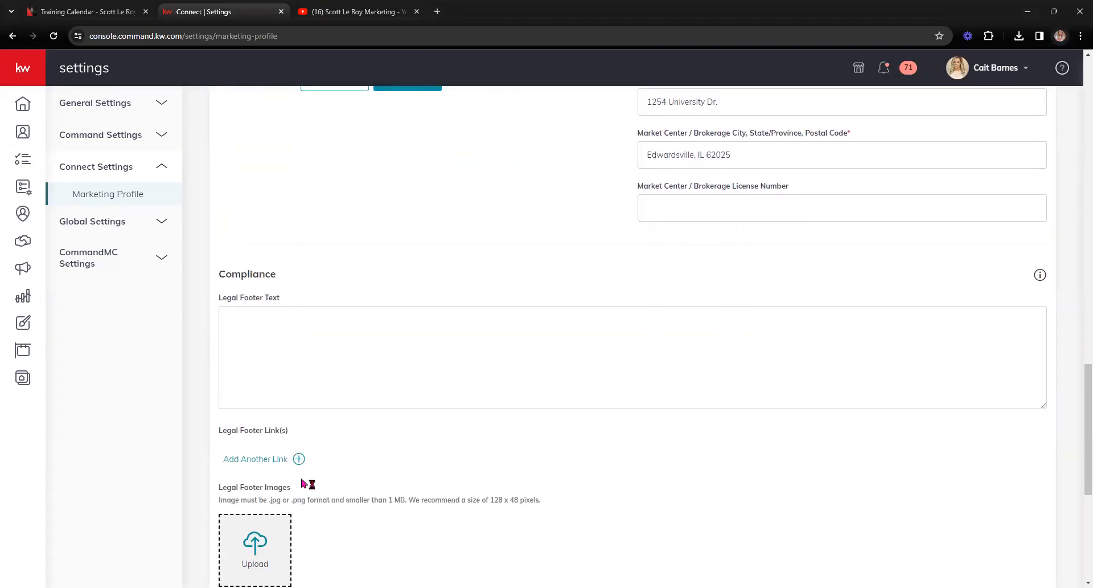
pyautogui.scroll(-3, 234, 494)
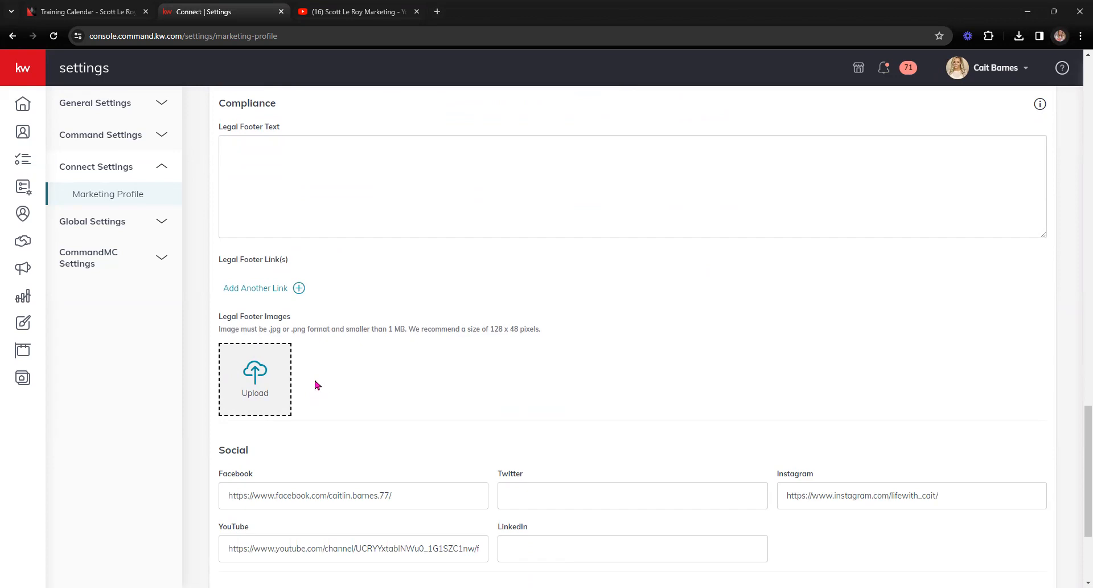
pyautogui.scroll(-1, 317, 385)
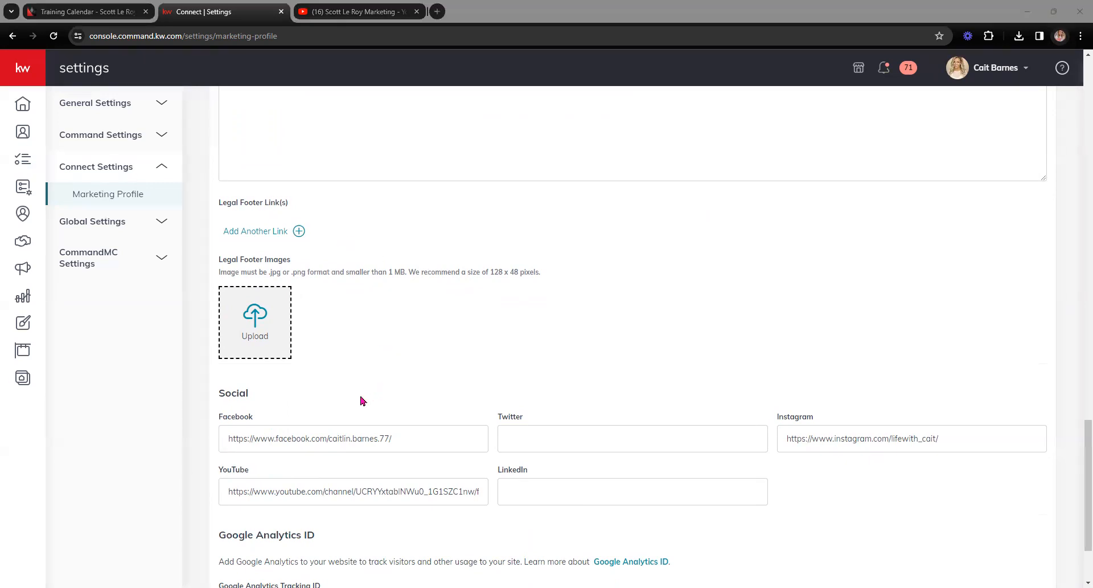
pyautogui.scroll(-2, 359, 405)
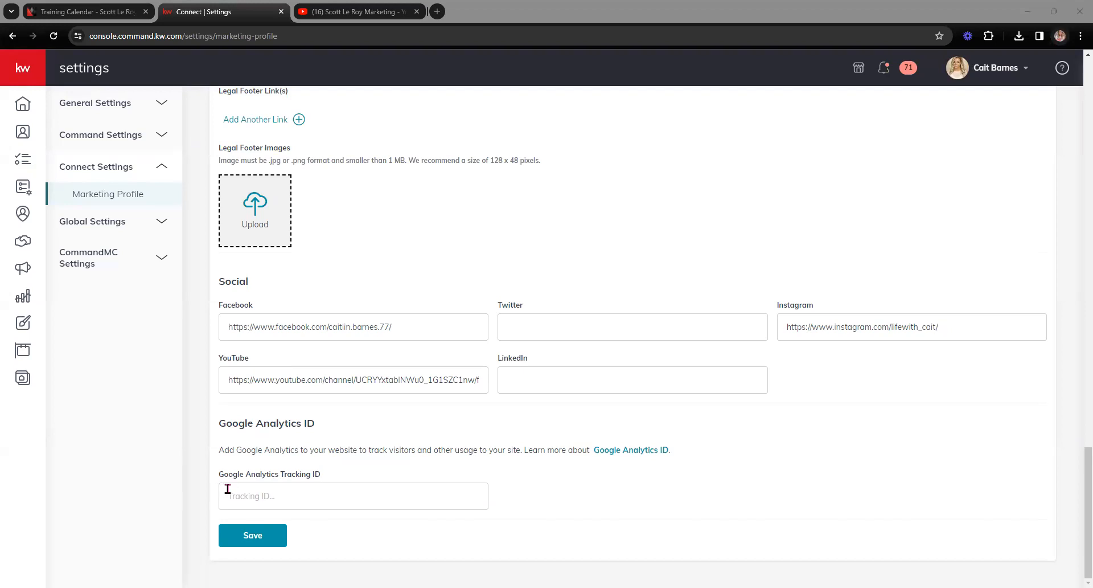
pyautogui.click(312, 500)
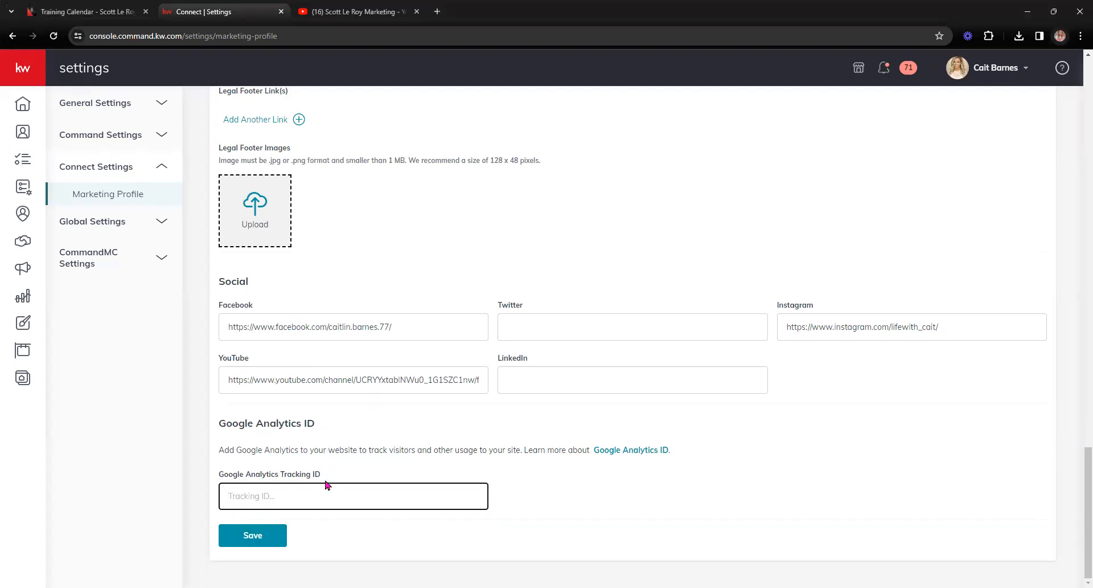
pyautogui.click(255, 535)
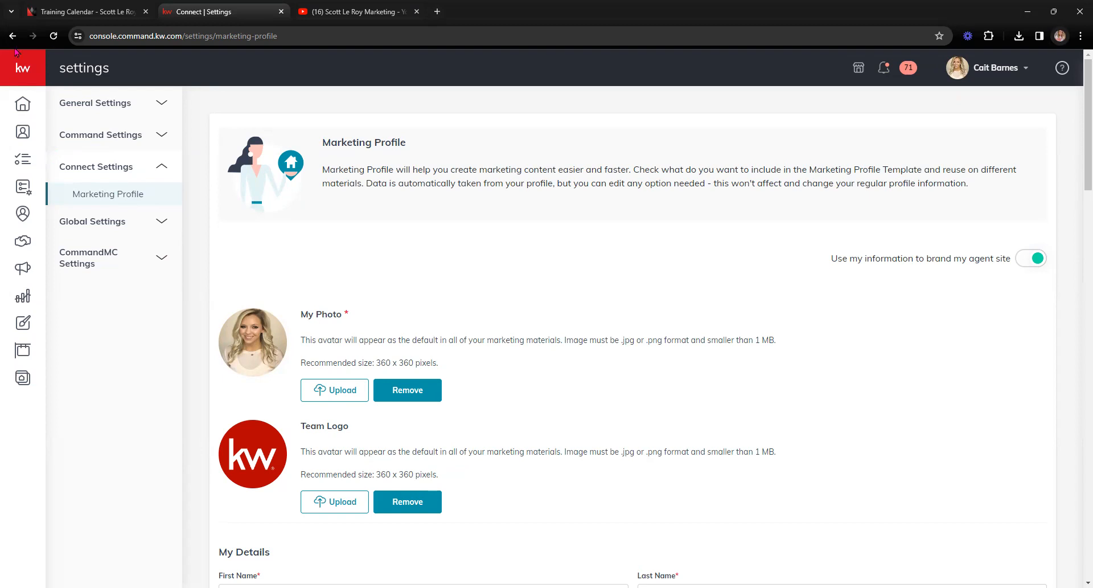
# Step: Go to the Campaigns area using the megaphone icon in the left navigation bar
pyautogui.click(23, 73)
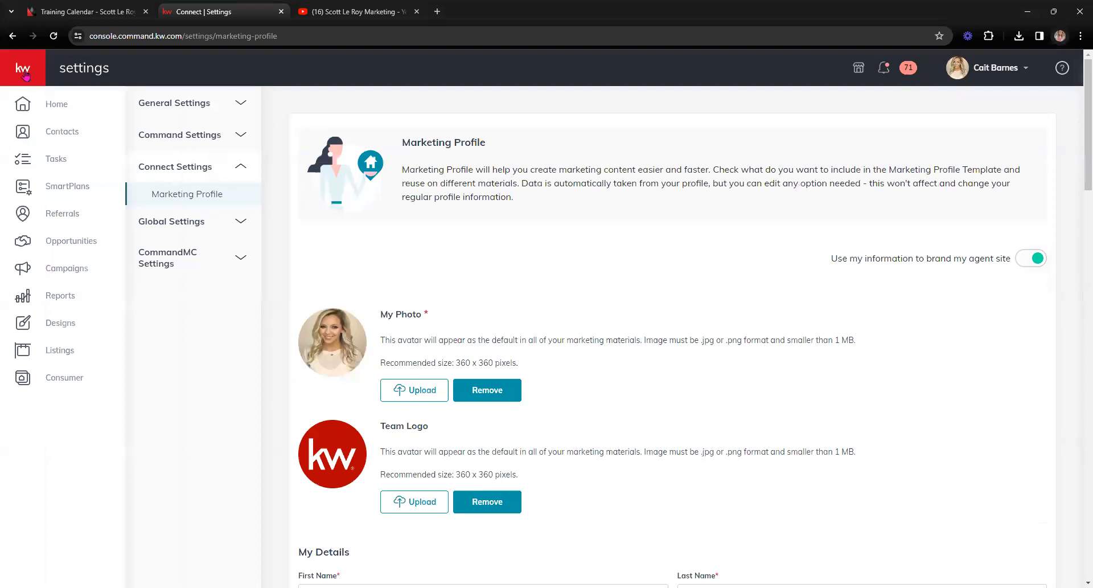
pyautogui.click(31, 274)
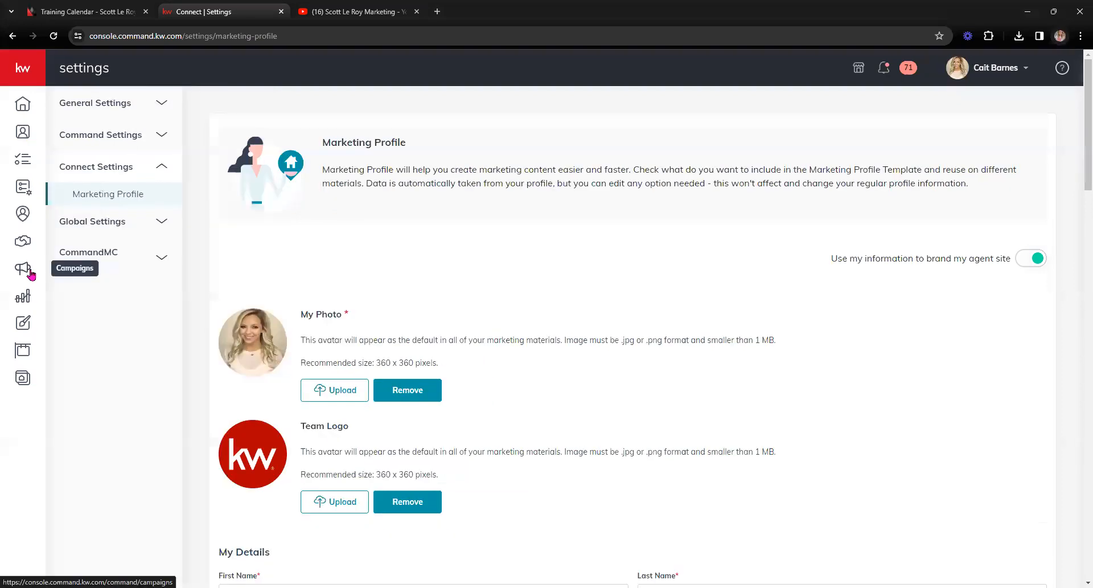
pyautogui.click(25, 273)
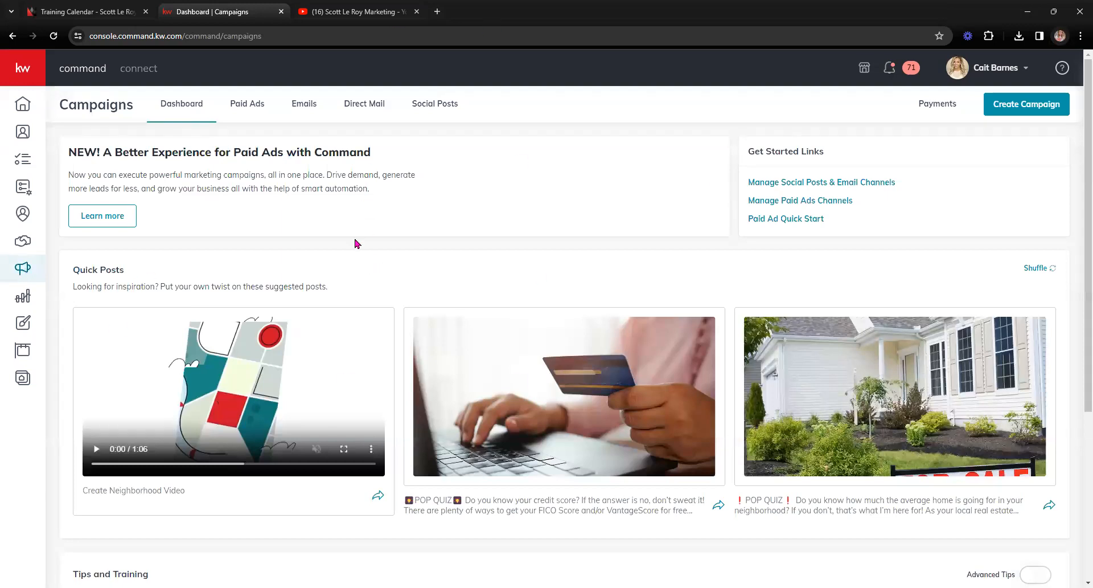
# Step: Open the Direct Mail campaigns, check the Archived filter, then return to All
pyautogui.click(375, 109)
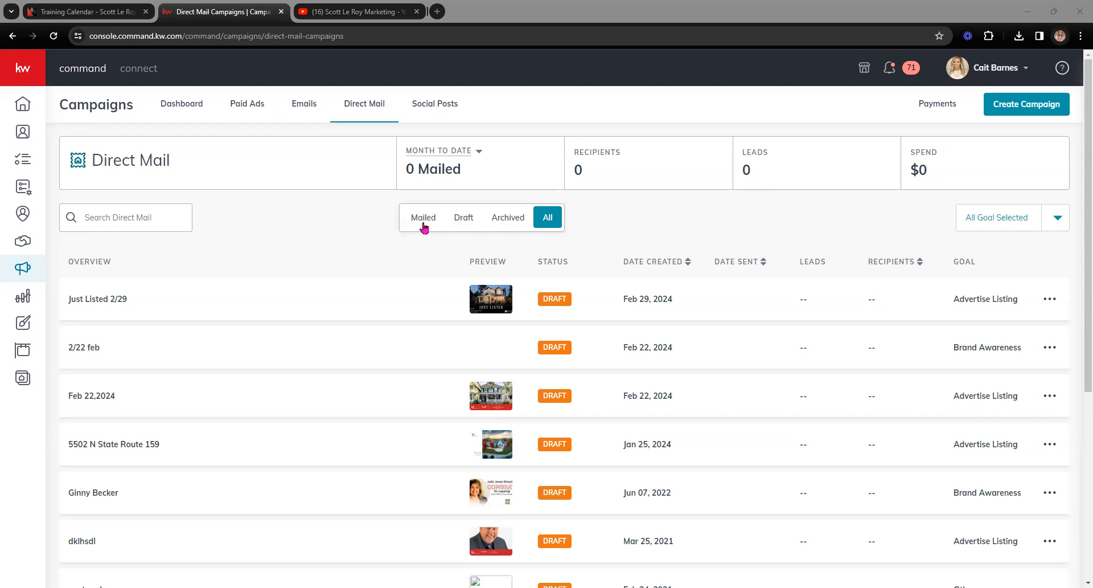
pyautogui.click(523, 226)
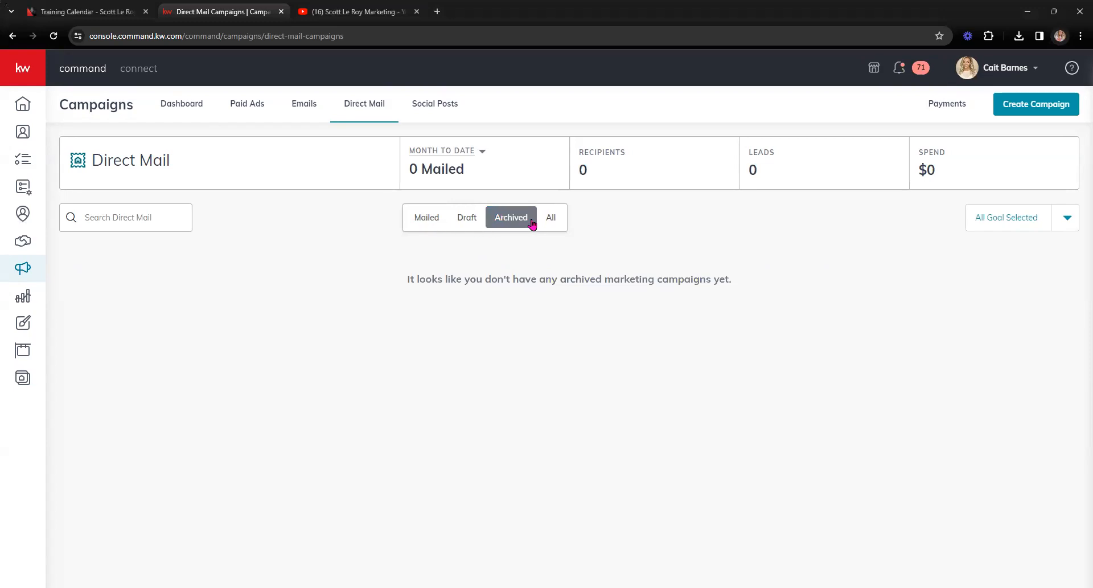
pyautogui.click(551, 222)
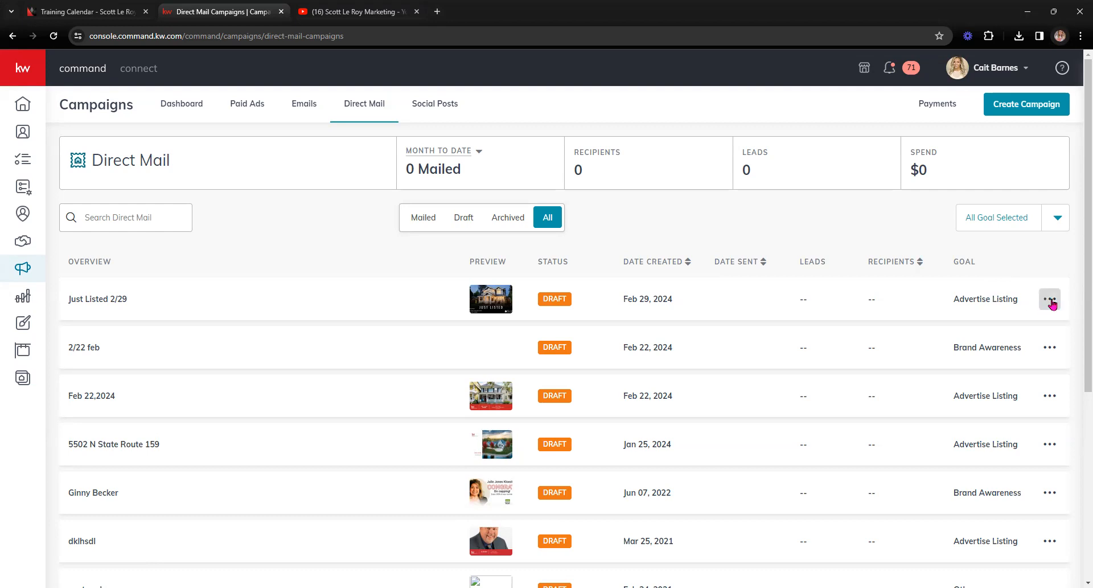
pyautogui.click(1050, 301)
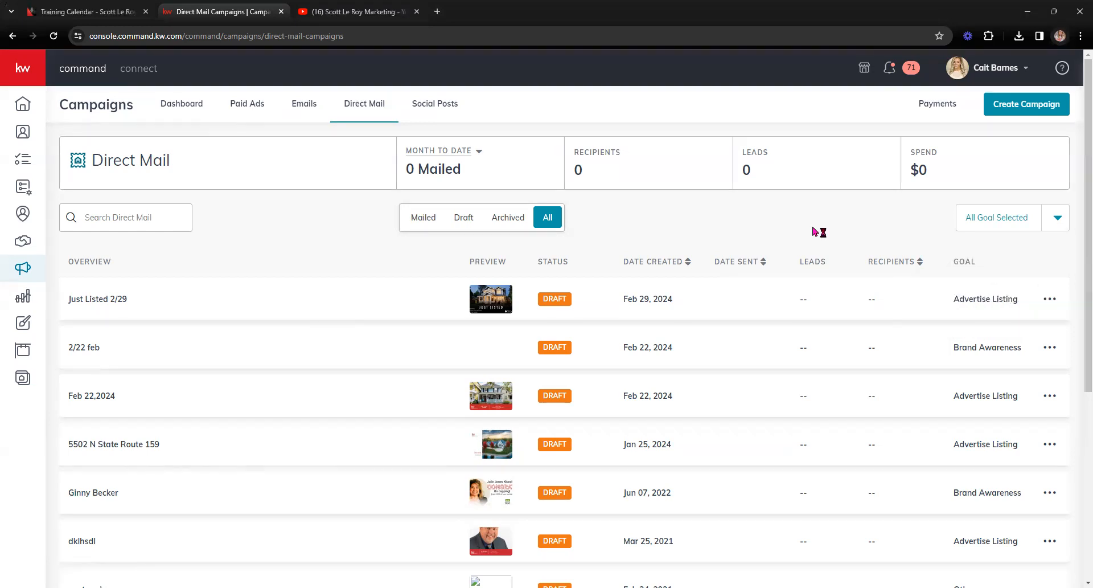
pyautogui.click(1059, 220)
pyautogui.scroll(-2, 1004, 279)
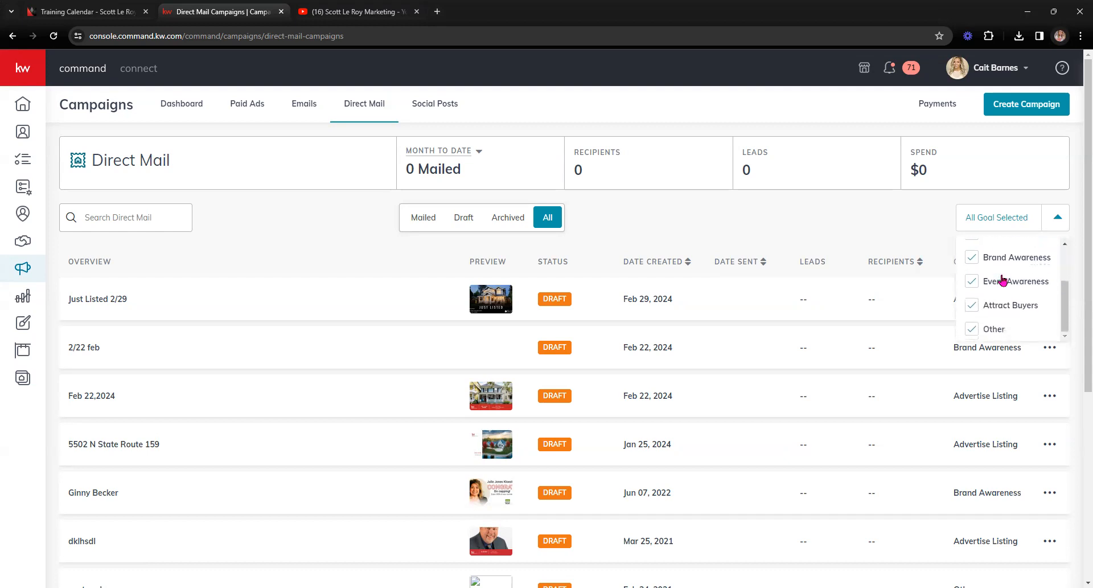
pyautogui.scroll(2, 1003, 279)
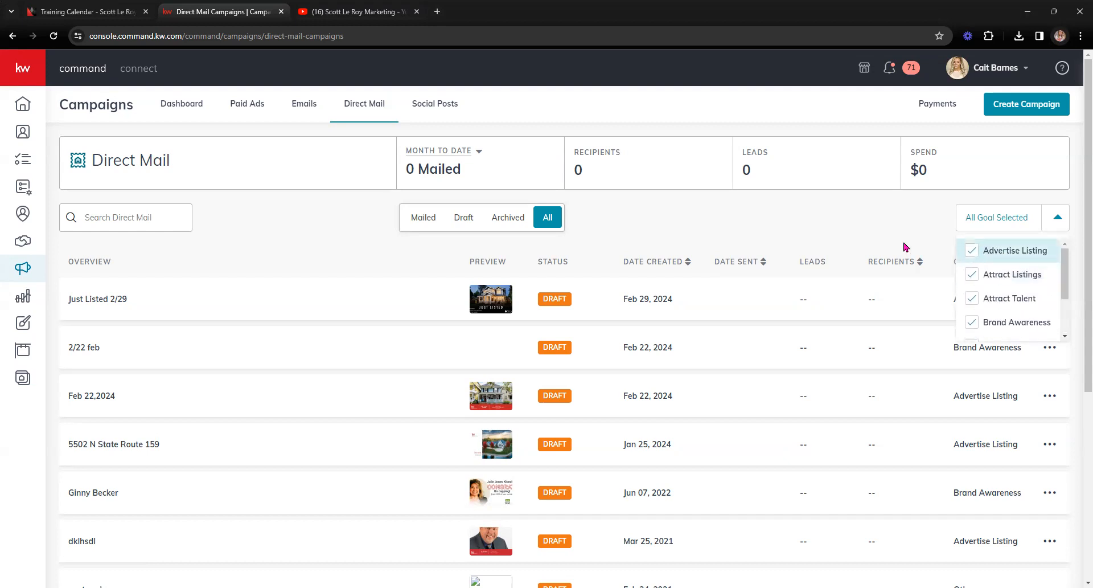
pyautogui.click(836, 232)
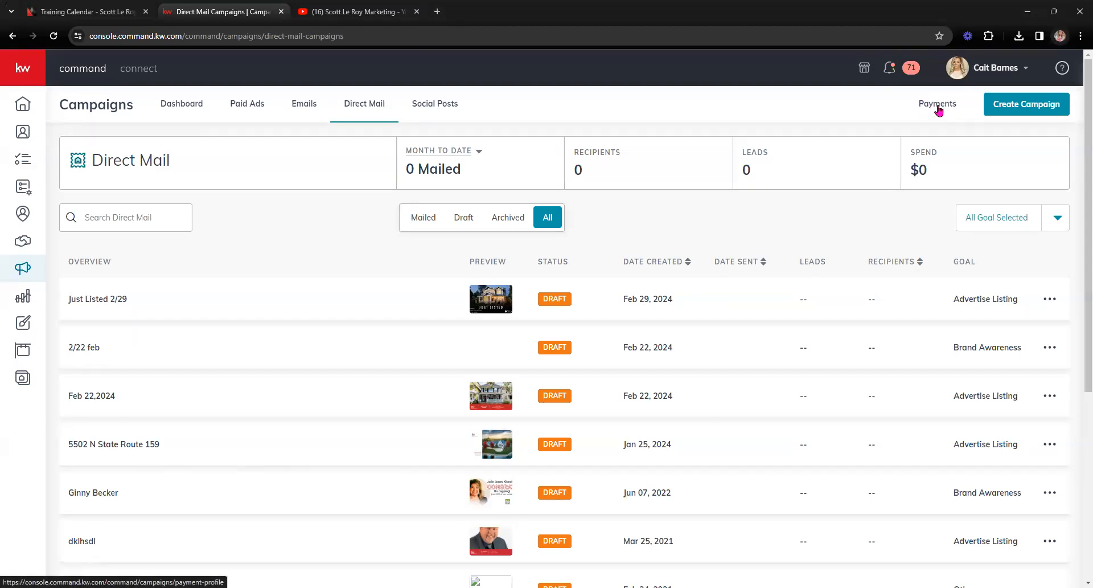
pyautogui.click(1046, 109)
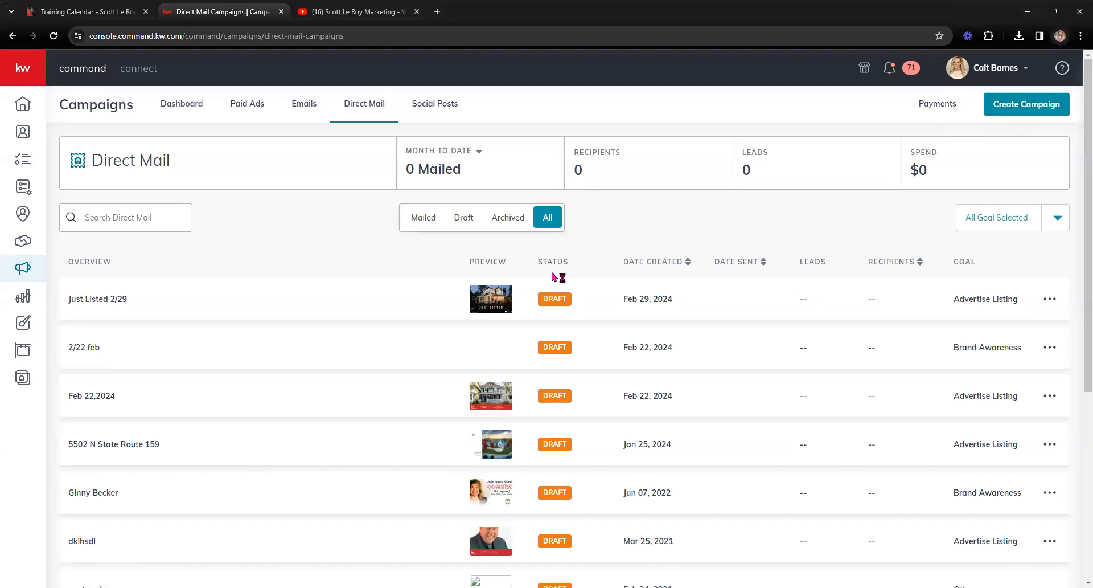
# Step: Start a new campaign with the Create Campaign button at the top right
pyautogui.click(1011, 108)
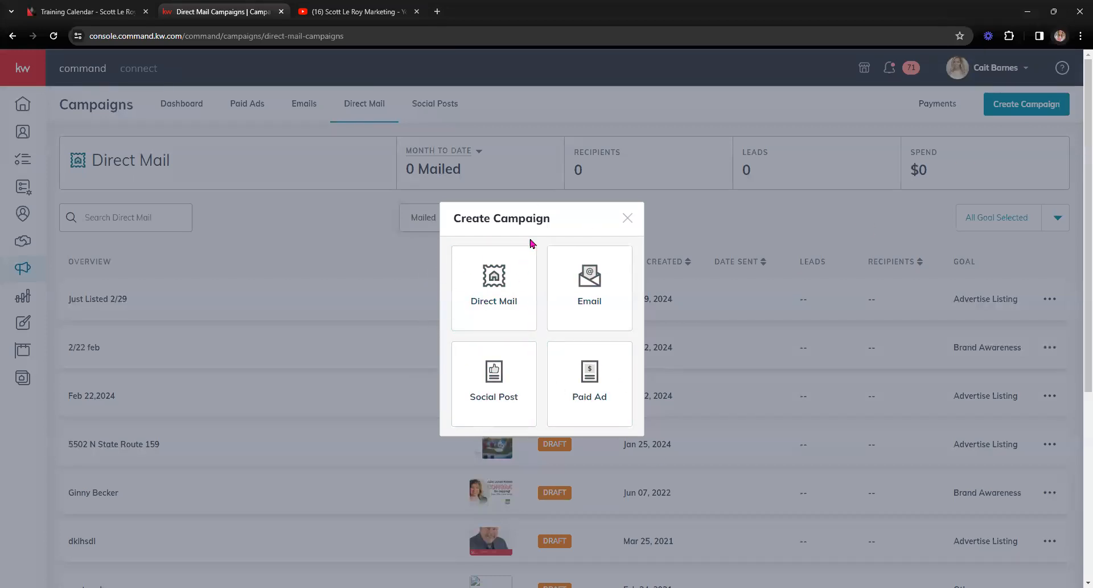
# Step: Create a Direct Mail campaign named 'Direct Mail 3/7/24' with the Advertise Listing goal
pyautogui.click(507, 310)
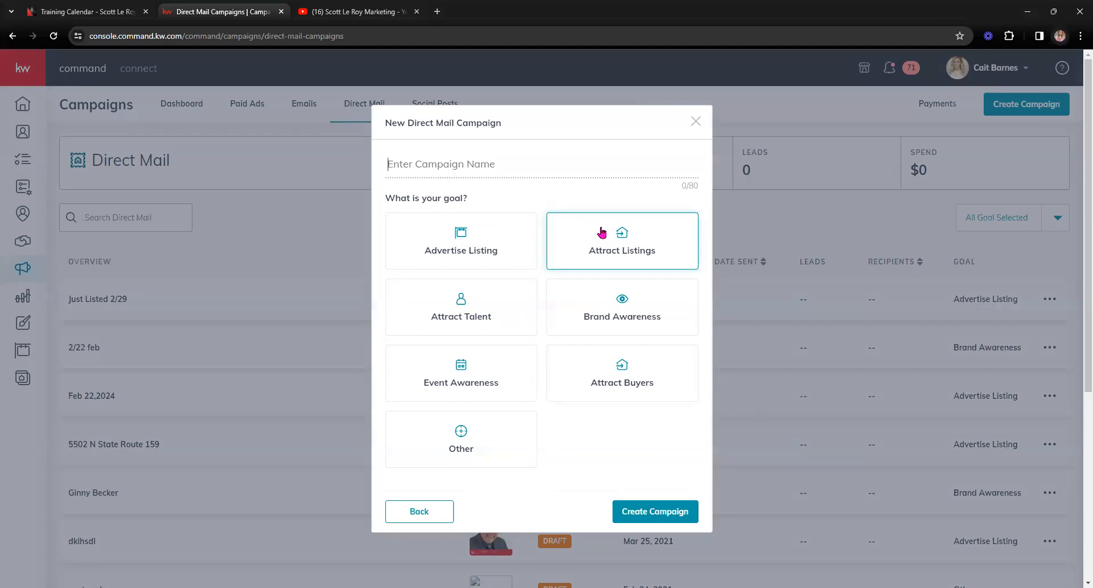
pyautogui.write('Direct Mail 3/7/24')
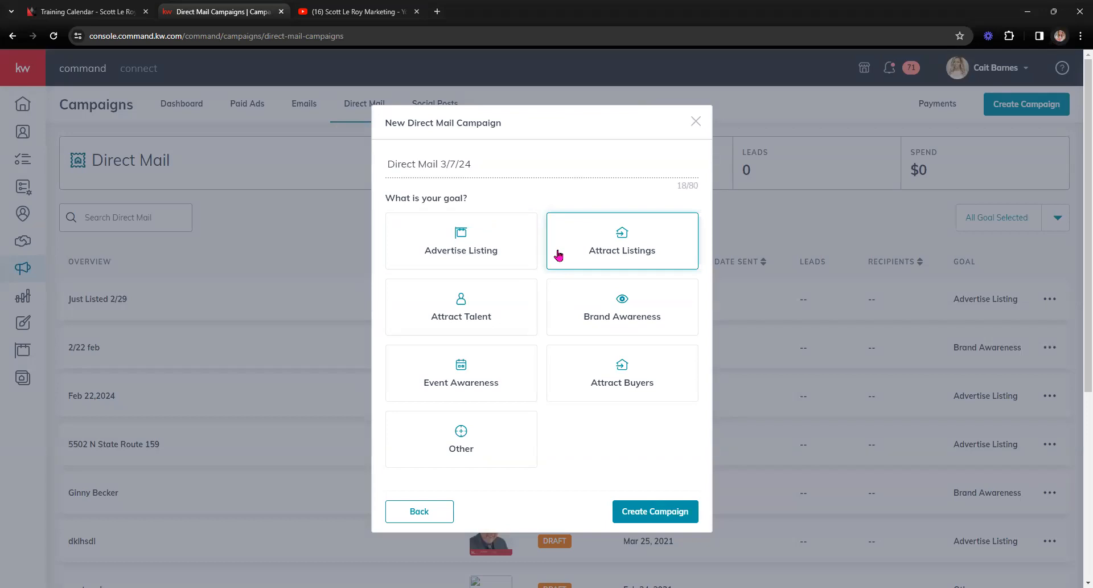
pyautogui.click(492, 238)
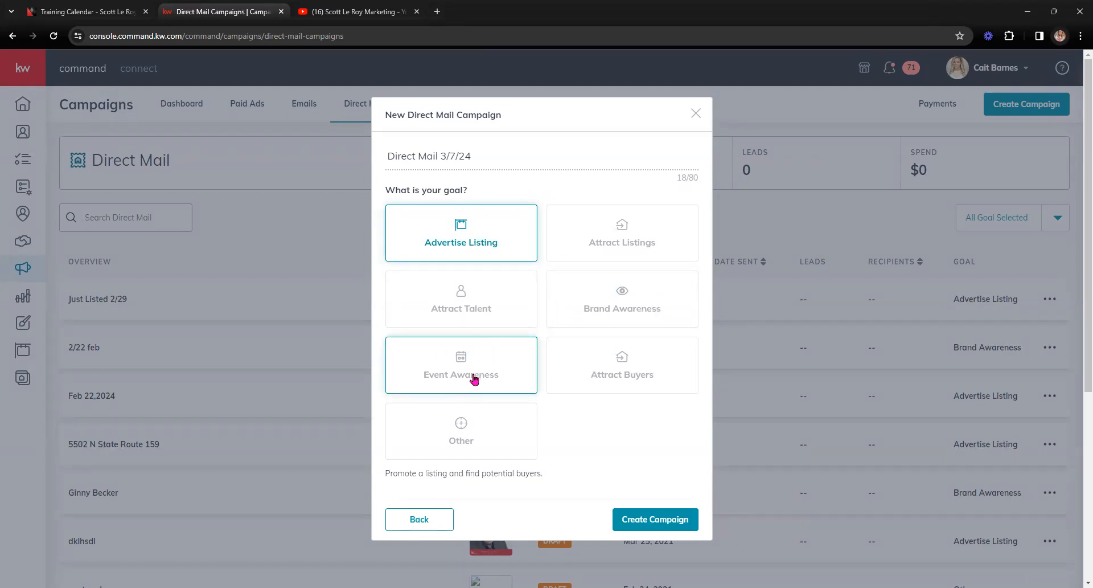
pyautogui.scroll(-1, 515, 427)
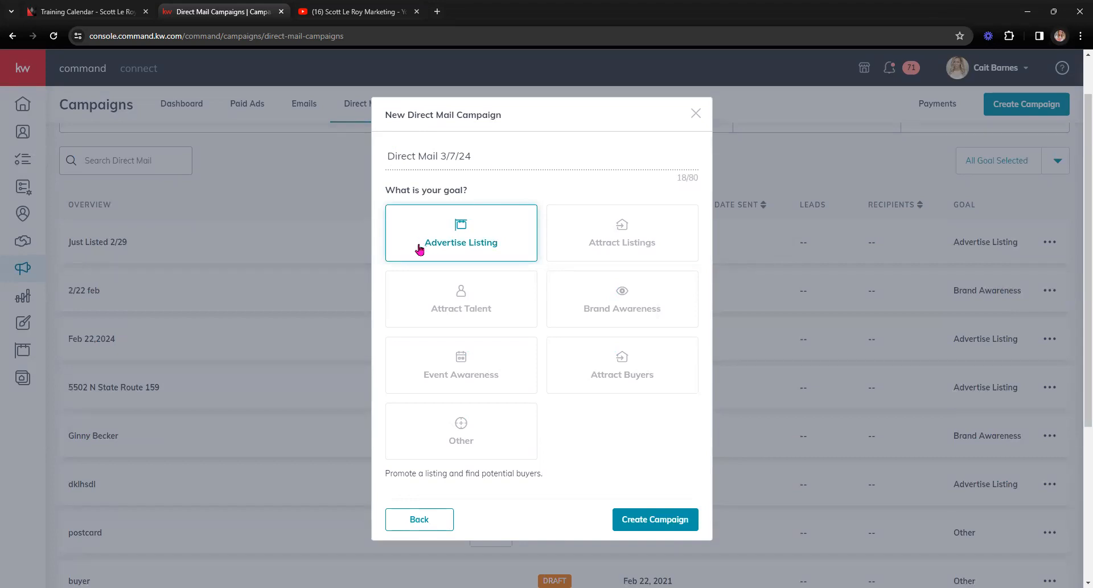
pyautogui.click(641, 521)
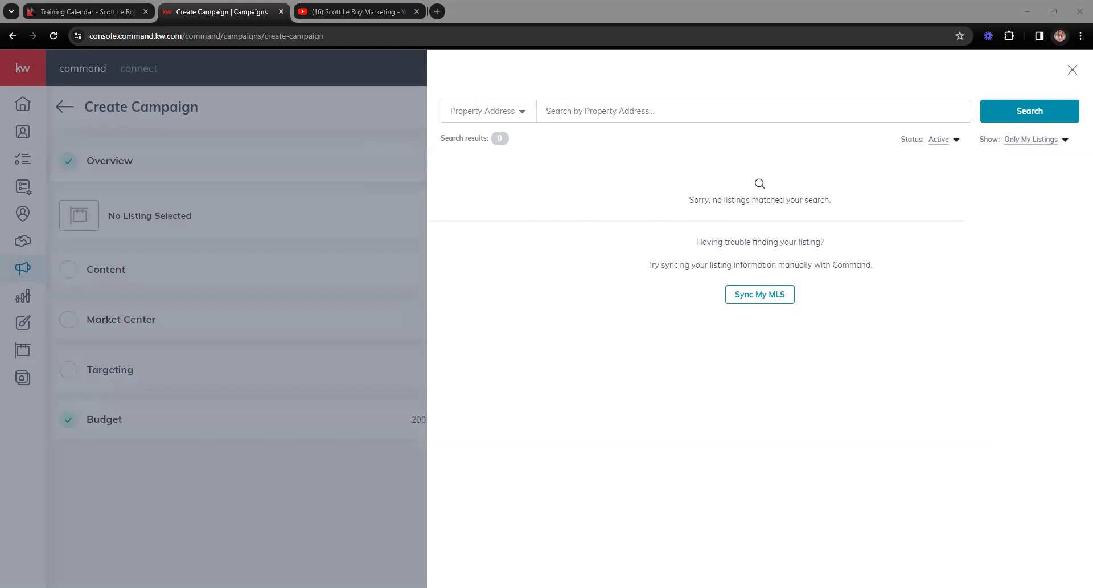
# Step: Search listings by Property Address and set Show to All Listings, not only your own
pyautogui.click(497, 117)
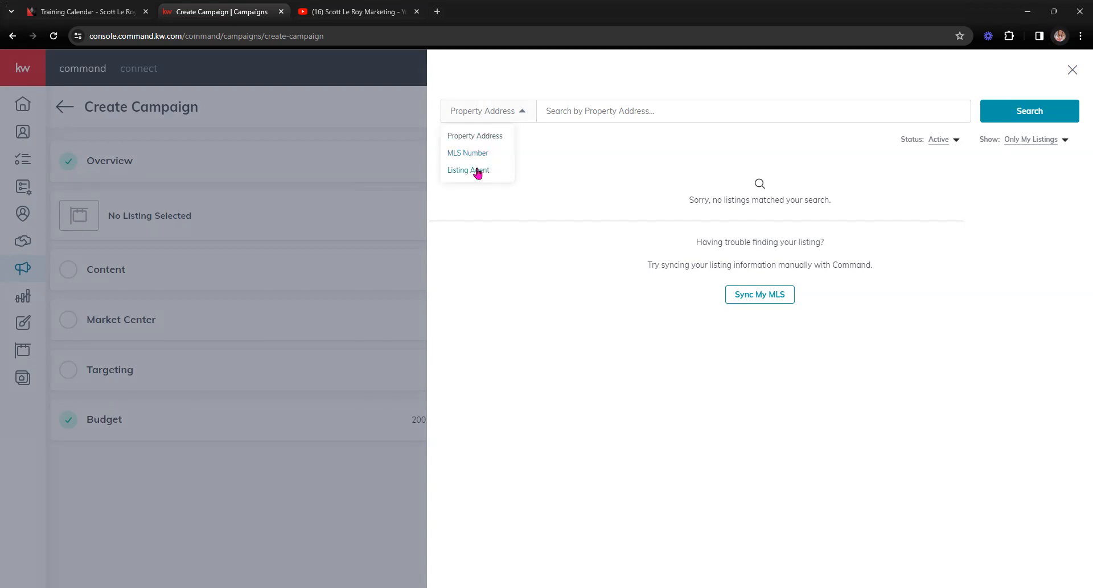
pyautogui.click(482, 136)
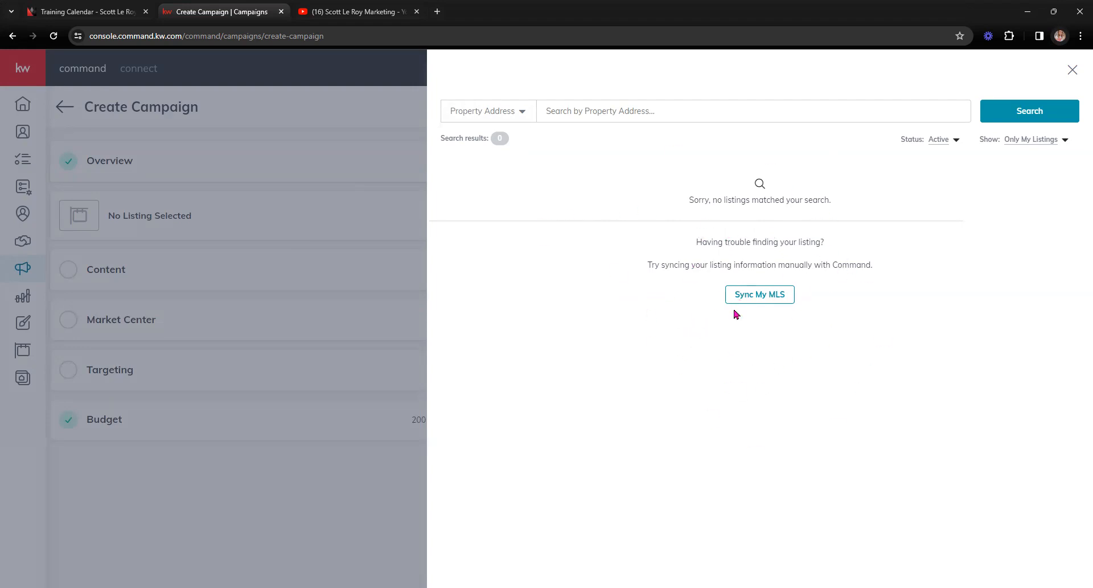
pyautogui.click(1029, 146)
pyautogui.click(1030, 158)
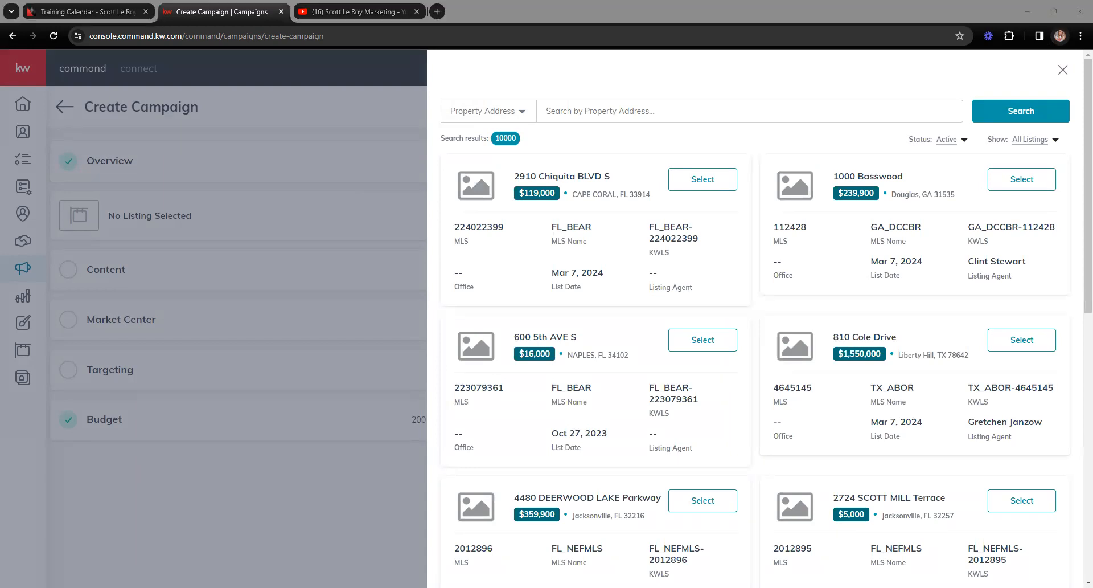
# Step: Search the pasted listing address and select the $4,590,000, 7-bed, 12-bath listing
pyautogui.click(601, 113)
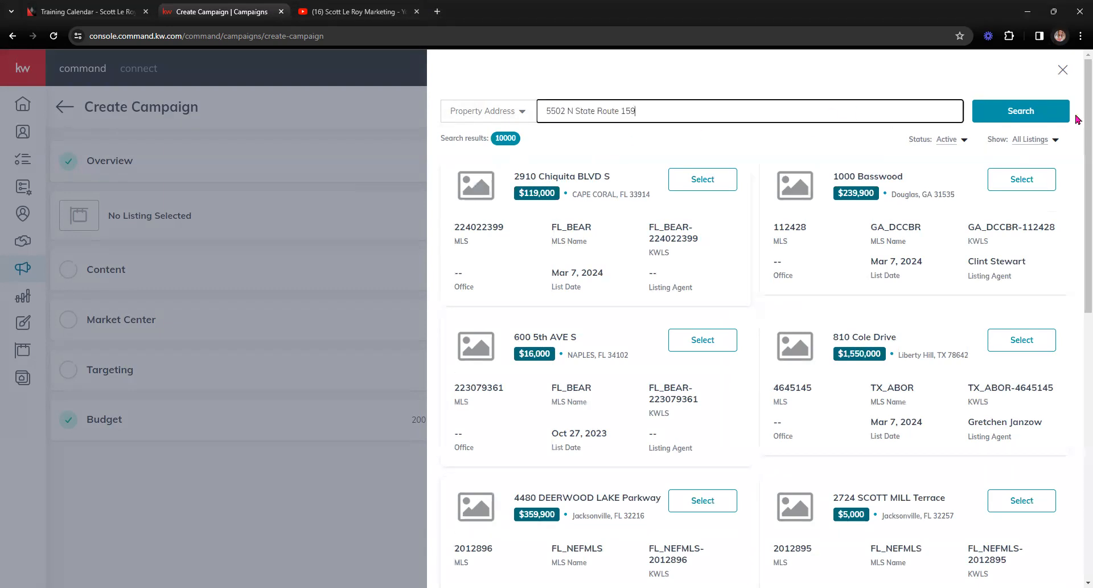
pyautogui.click(1027, 115)
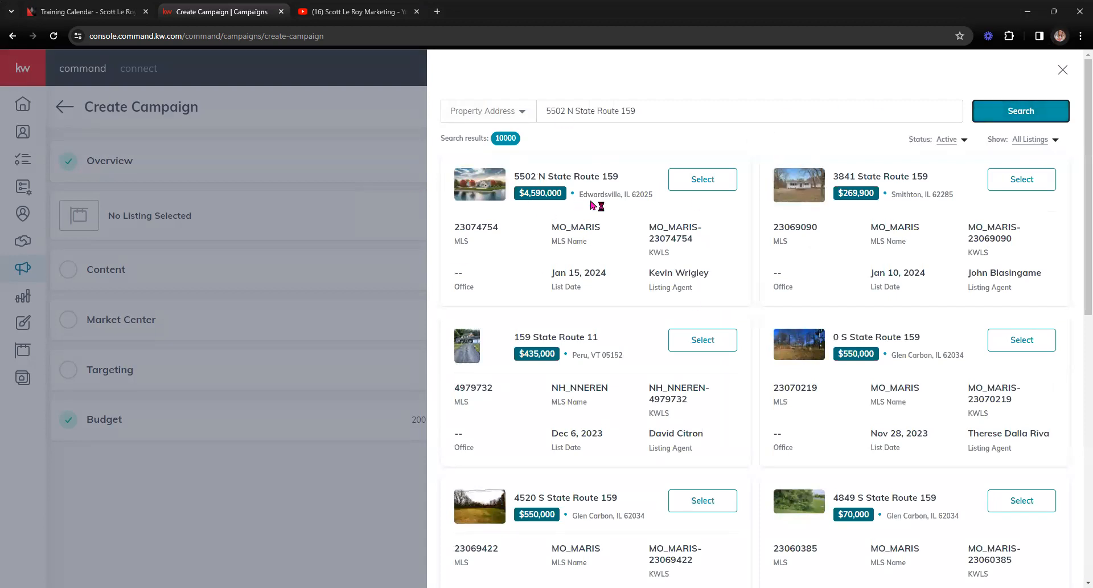
pyautogui.click(706, 180)
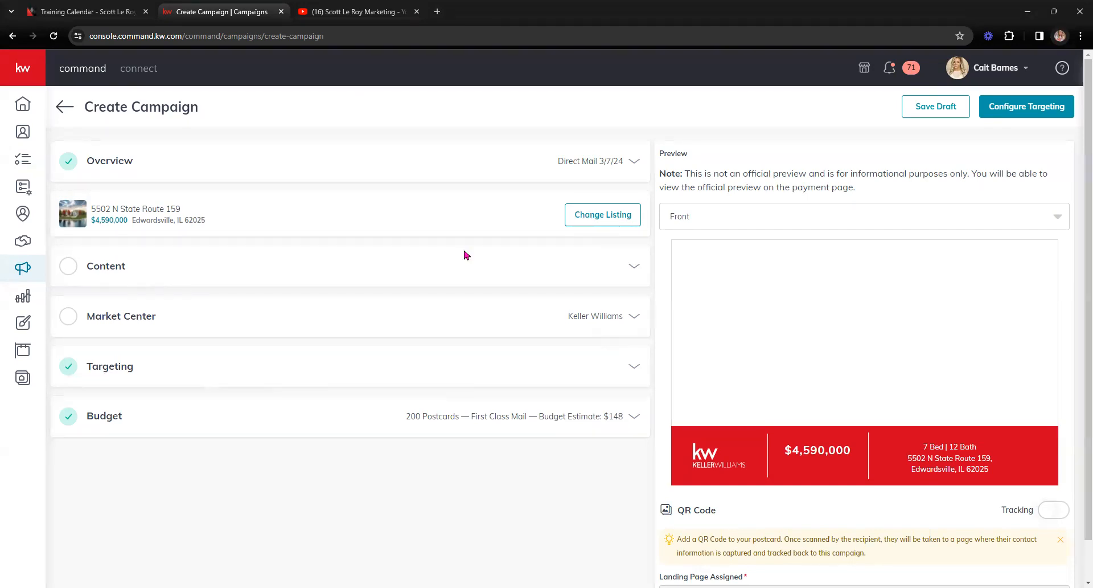
# Step: Expand the Content section to reveal the Compact Template 4 x 6 and listing details
pyautogui.click(637, 275)
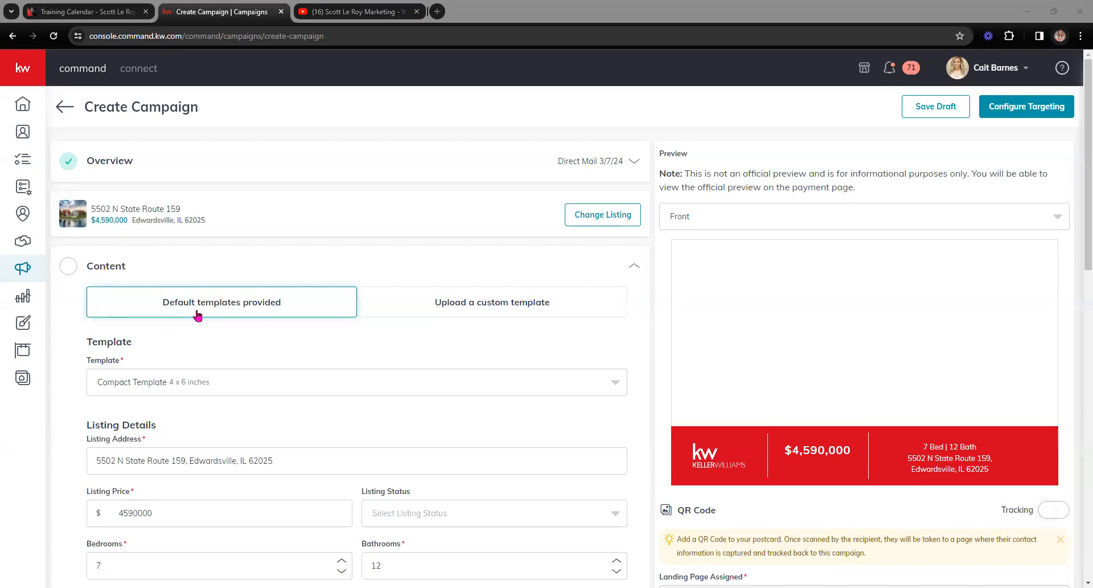
pyautogui.scroll(-1, 153, 313)
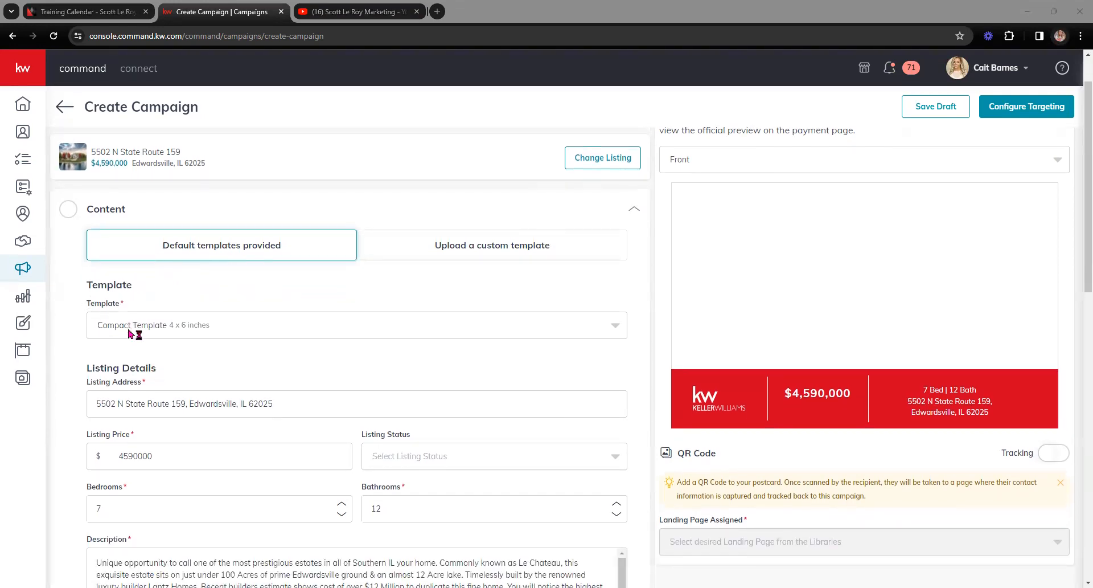
pyautogui.click(161, 335)
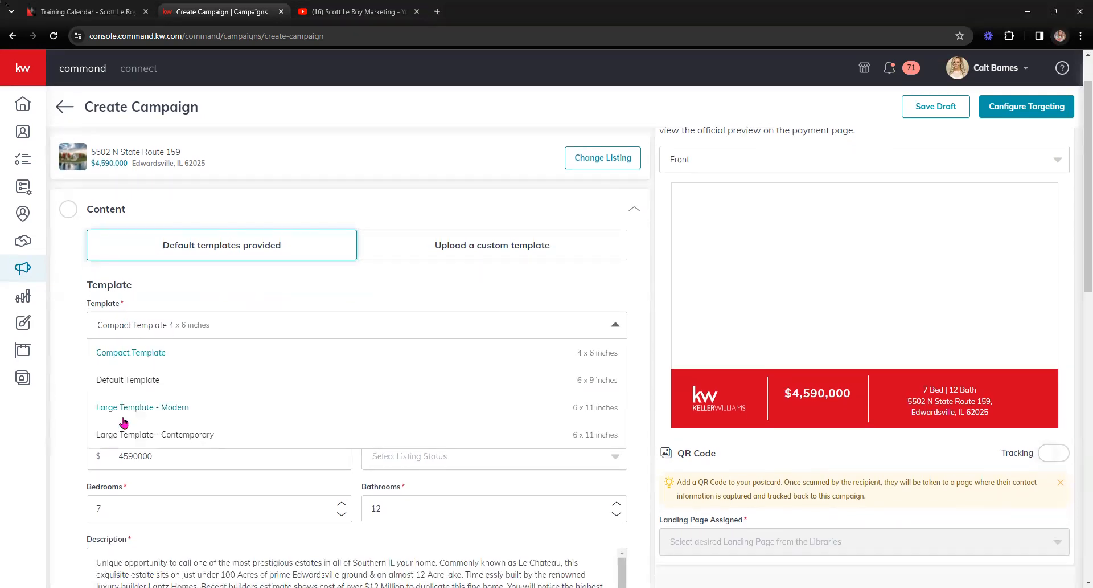
pyautogui.scroll(-1, 129, 426)
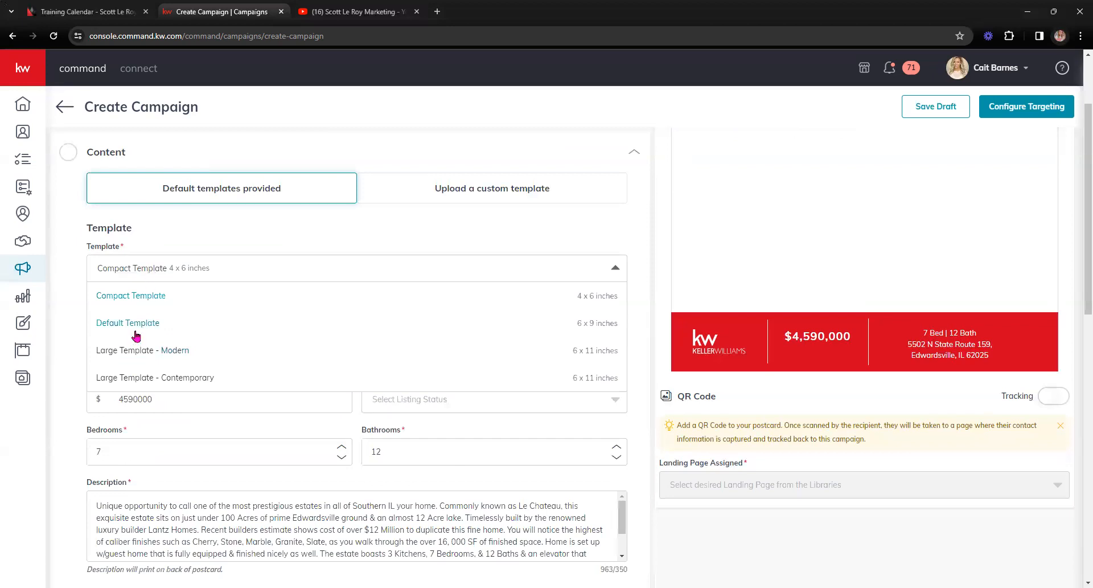
pyautogui.click(140, 300)
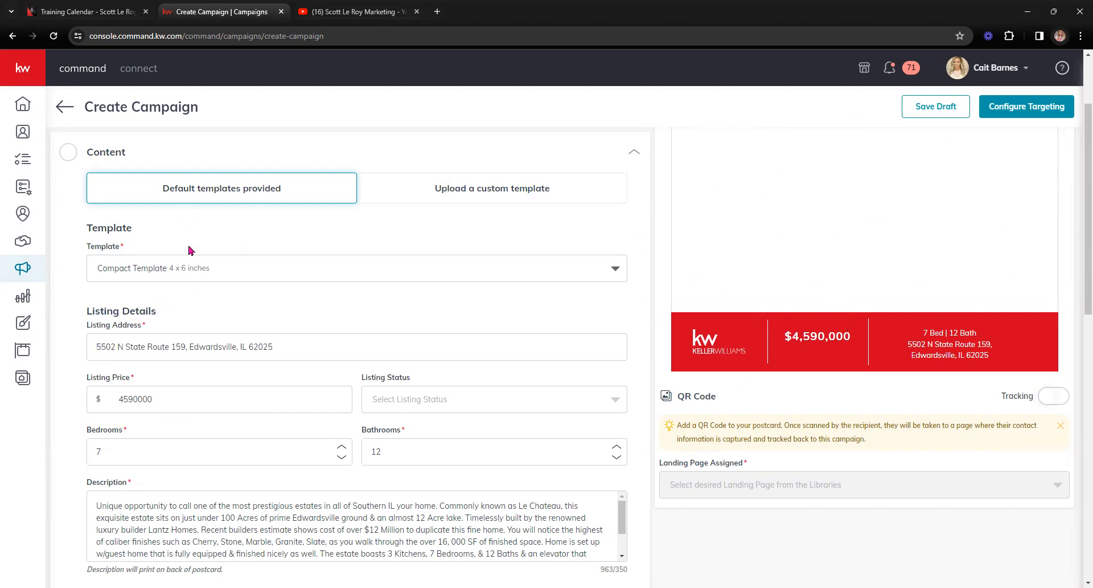
pyautogui.click(192, 268)
pyautogui.click(182, 325)
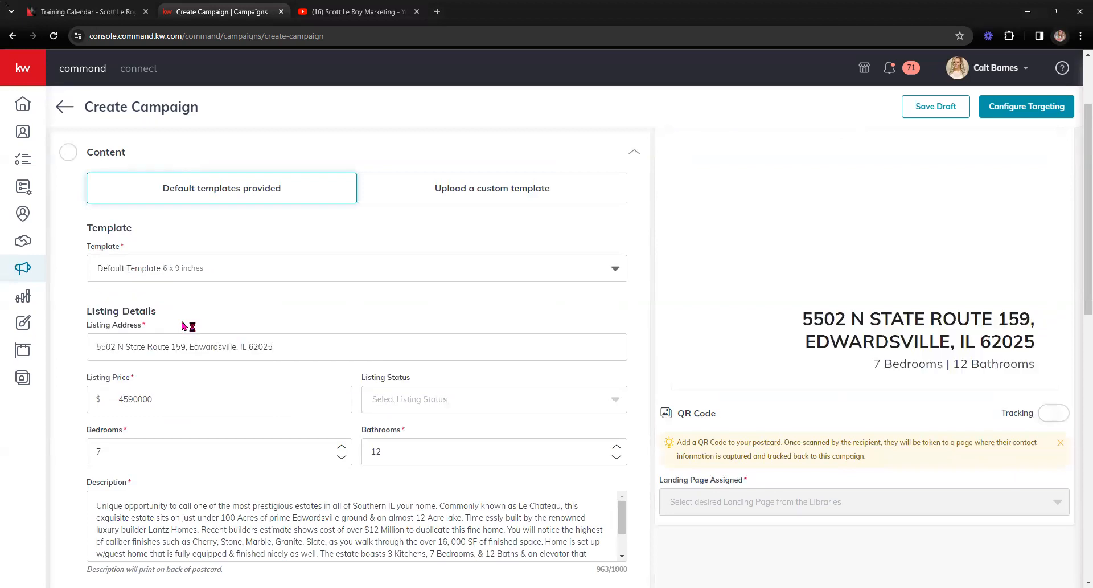
pyautogui.click(180, 277)
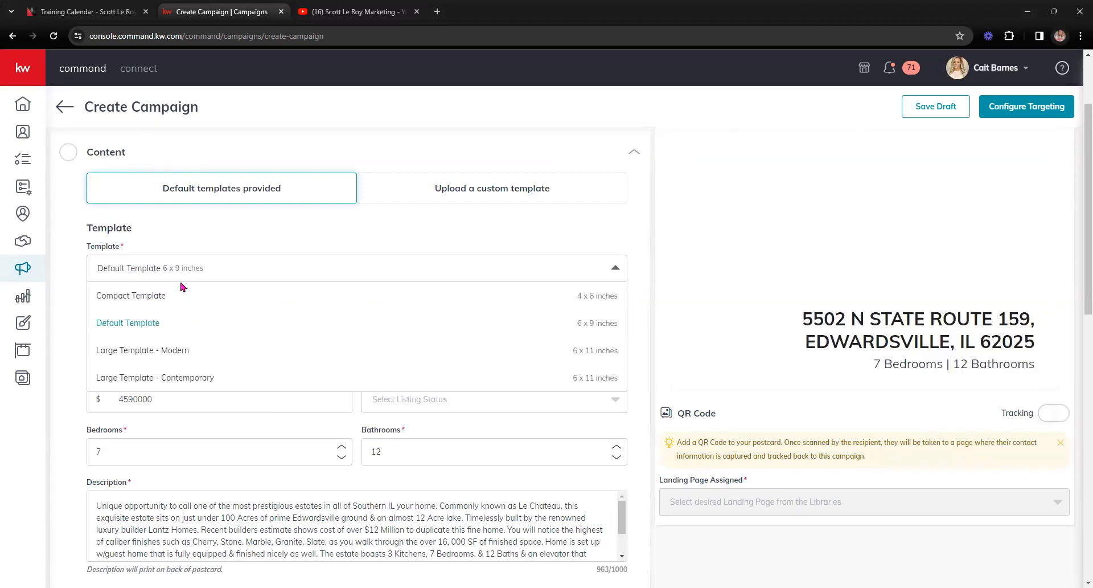
pyautogui.click(195, 349)
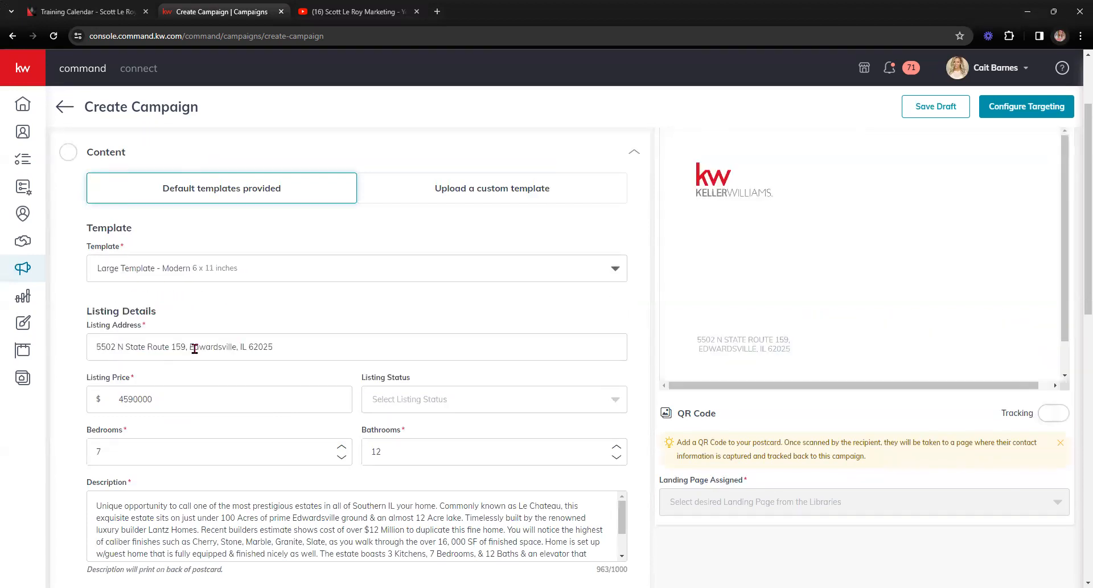
pyautogui.click(188, 270)
pyautogui.click(183, 377)
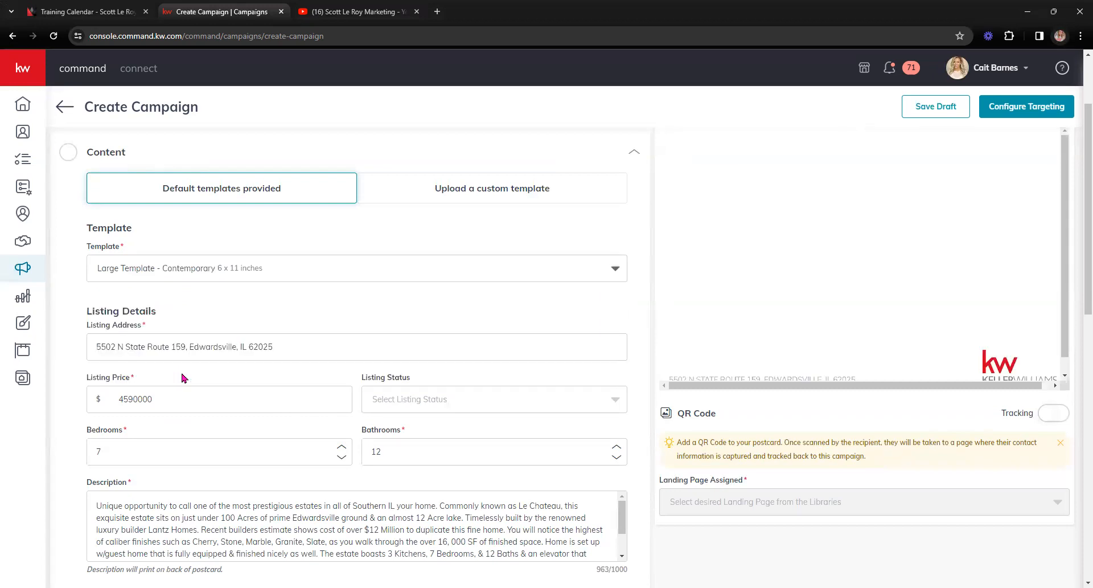
pyautogui.click(287, 269)
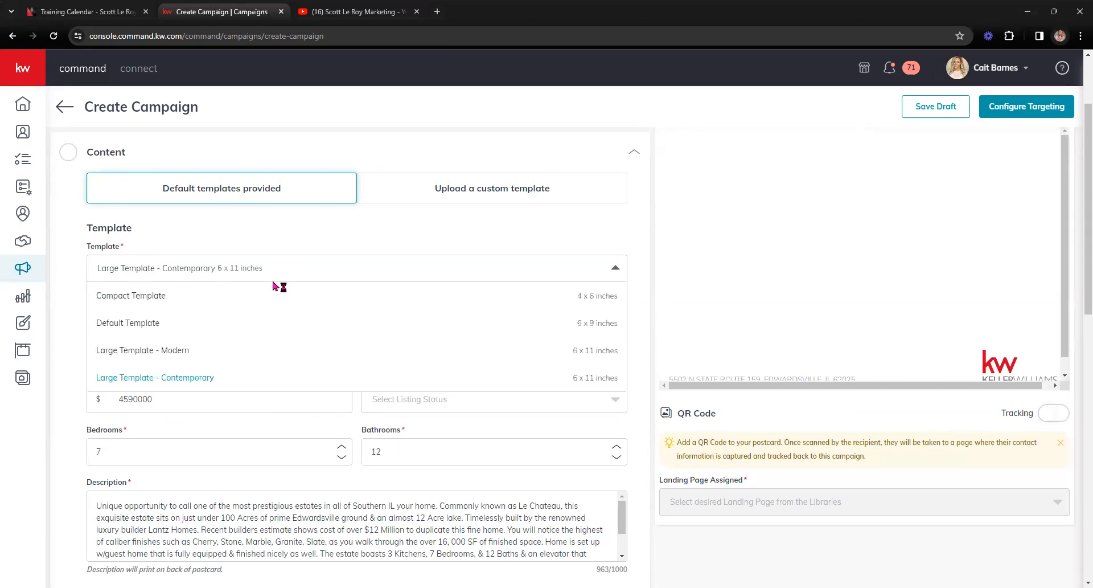
pyautogui.click(223, 295)
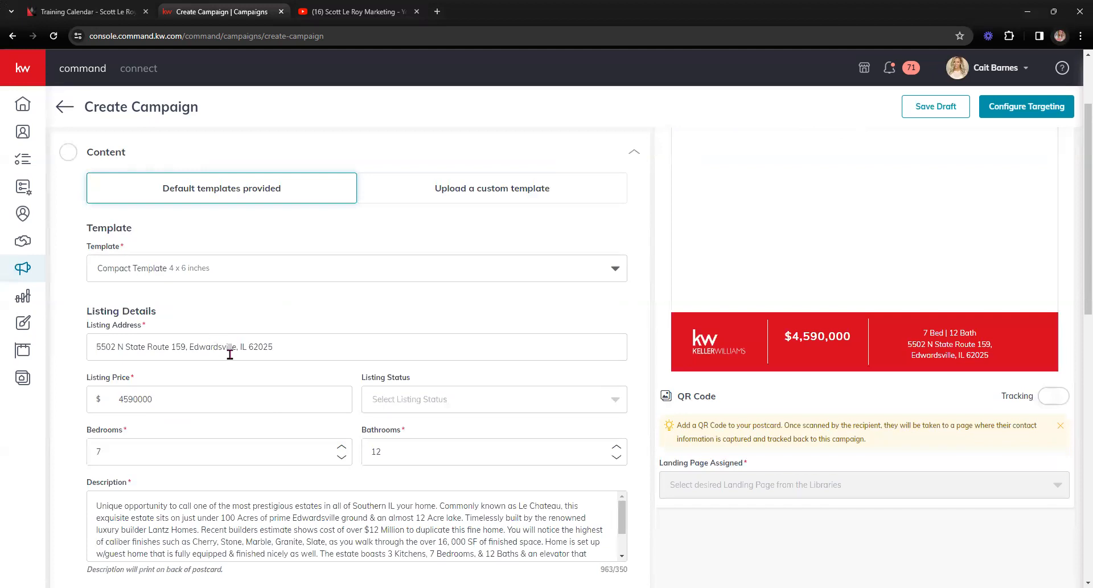
pyautogui.scroll(1, 229, 354)
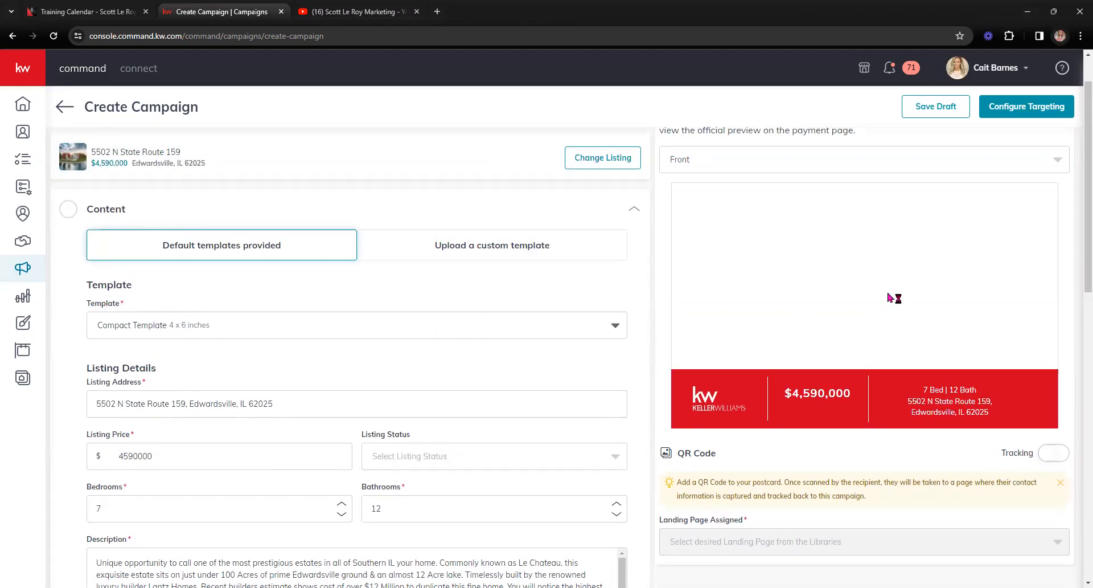
pyautogui.scroll(-2, 574, 344)
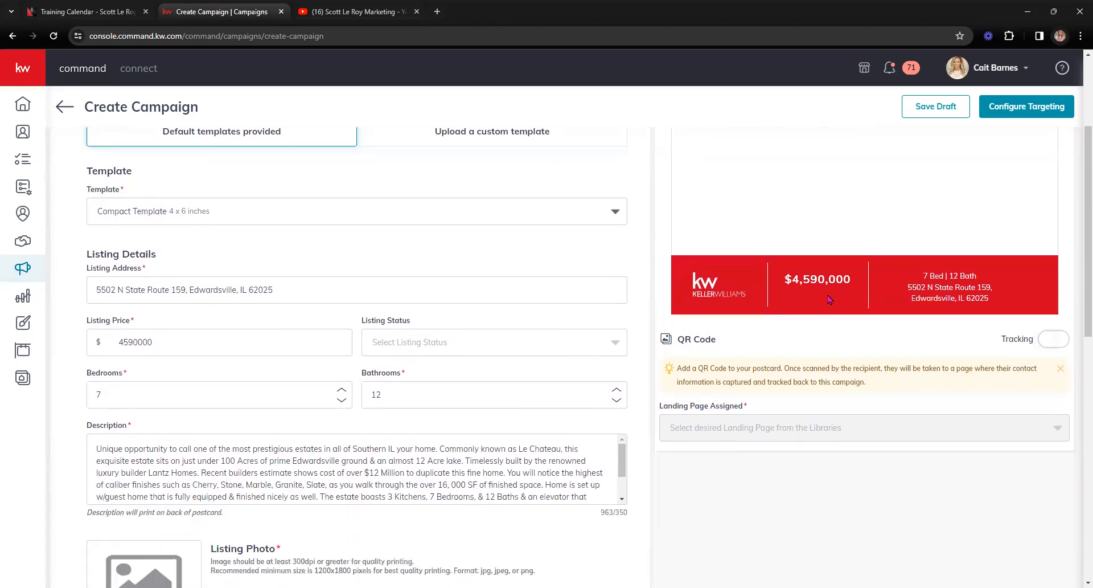
pyautogui.scroll(-1, 158, 364)
pyautogui.scroll(1, 136, 319)
# Step: Set the listing status to JUST LISTED so the preview shows it above $4,590,000
pyautogui.click(430, 346)
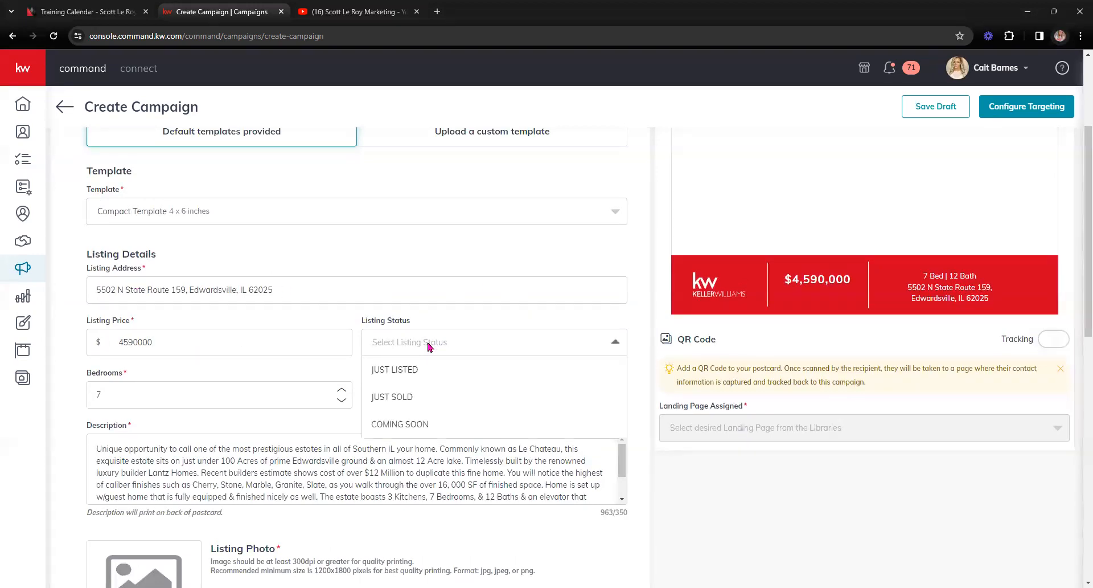
pyautogui.click(401, 369)
pyautogui.click(455, 336)
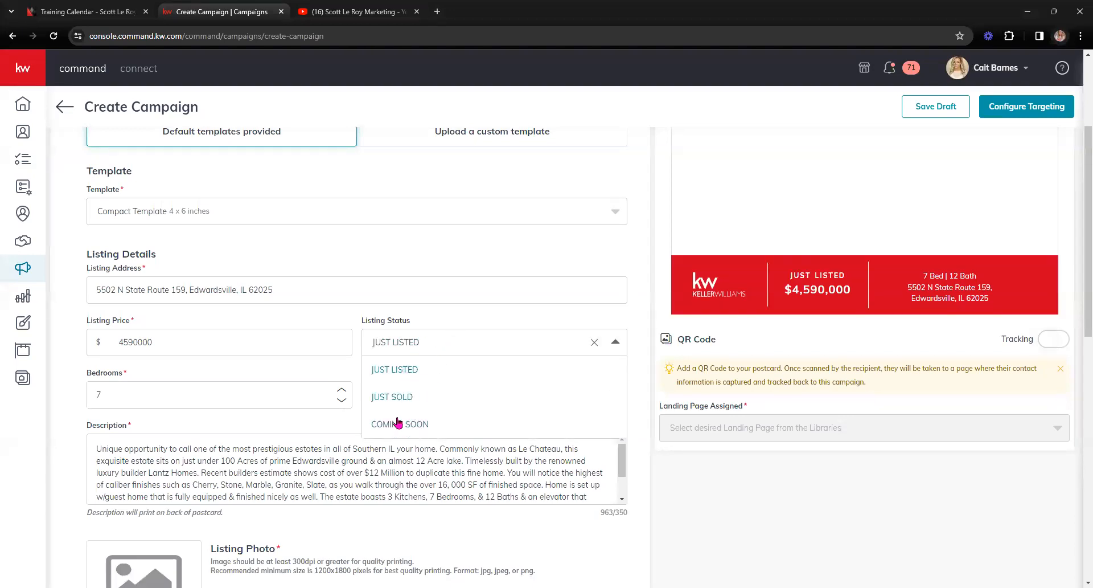
pyautogui.click(352, 317)
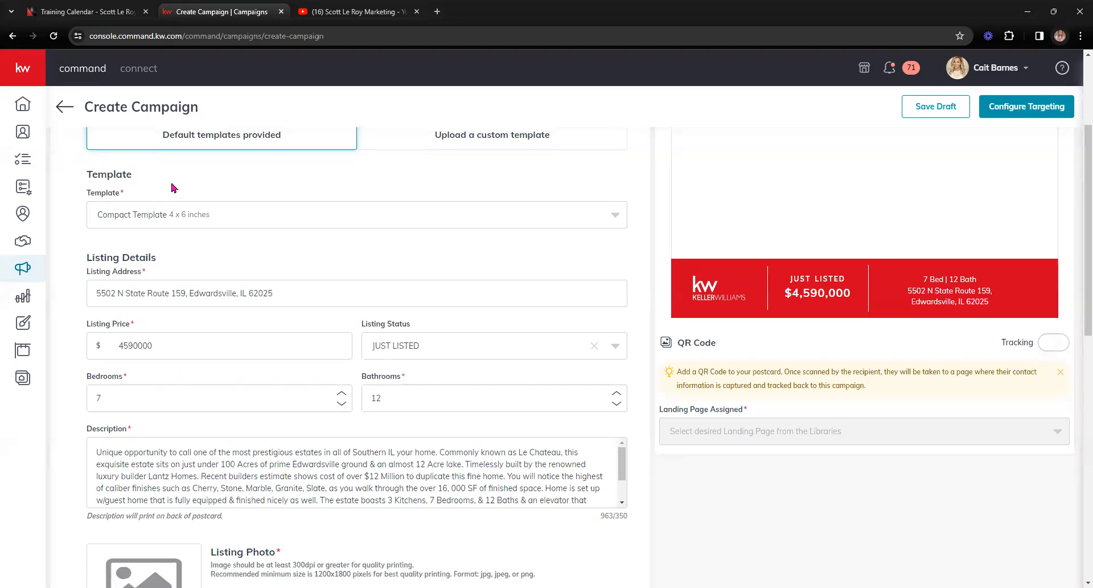
# Step: Trim the postcard description to its opening sentence, leaving 131 of 350 characters
pyautogui.scroll(2, 171, 185)
pyautogui.scroll(-4, 251, 195)
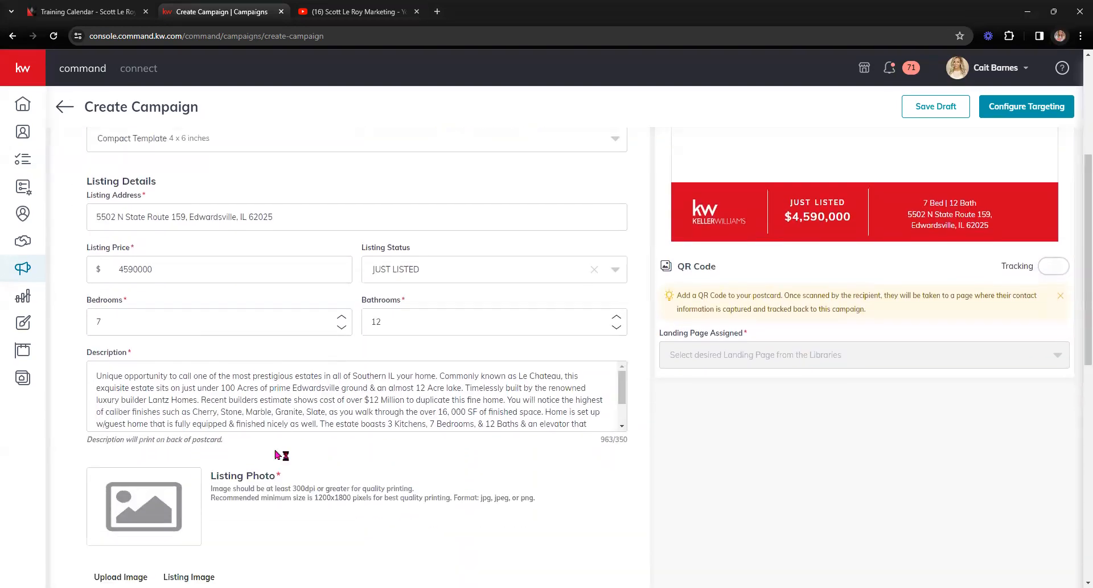
pyautogui.scroll(1, 406, 389)
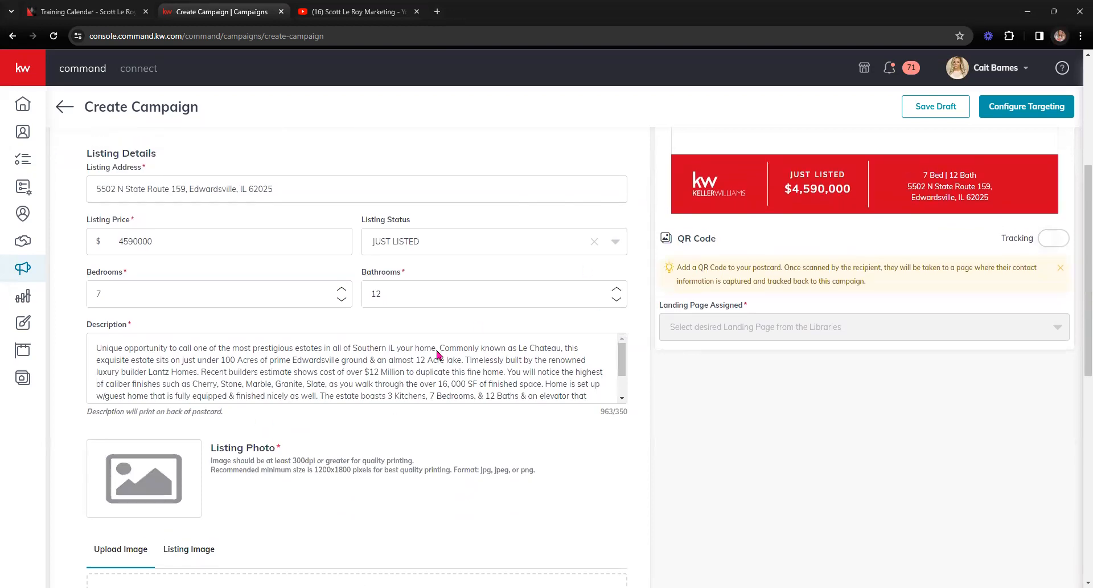
pyautogui.moveTo(631, 457); pyautogui.dragTo(619, 455)
pyautogui.scroll(-1, 617, 433)
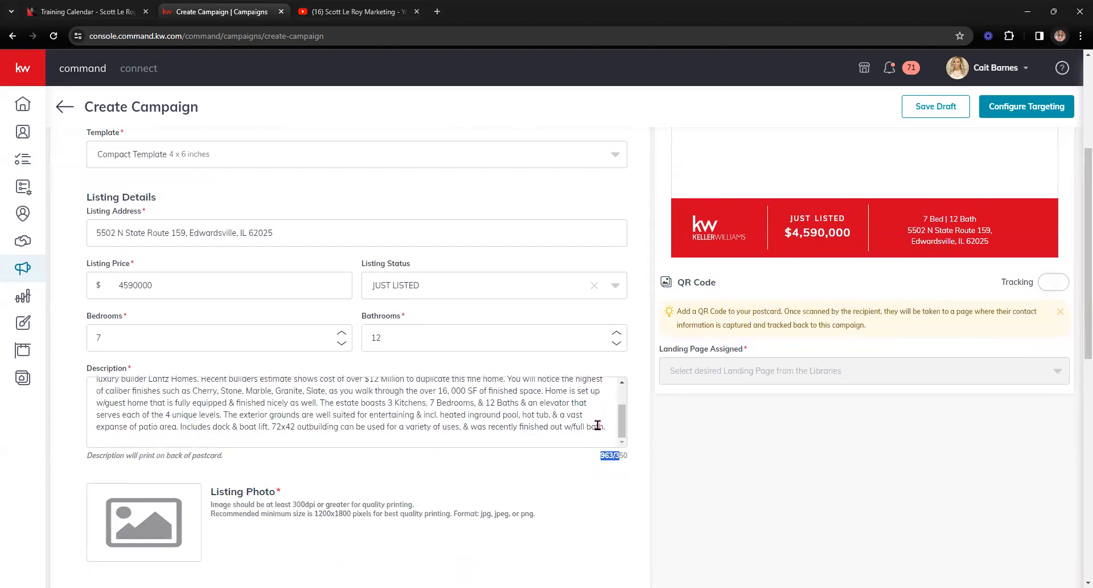
pyautogui.moveTo(617, 433); pyautogui.dragTo(85, 405)
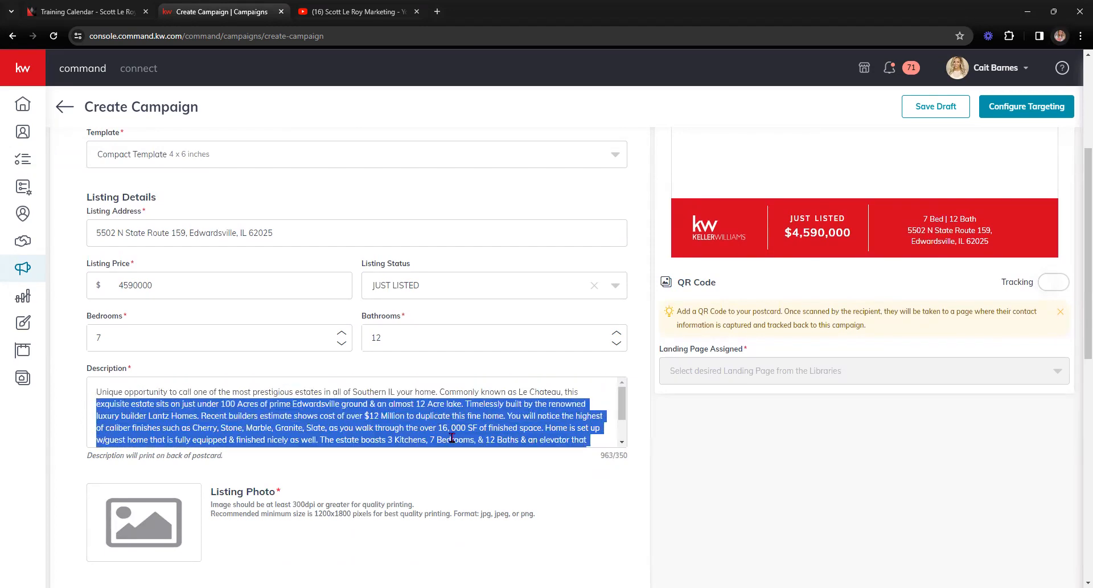
pyautogui.press('BackSpace')
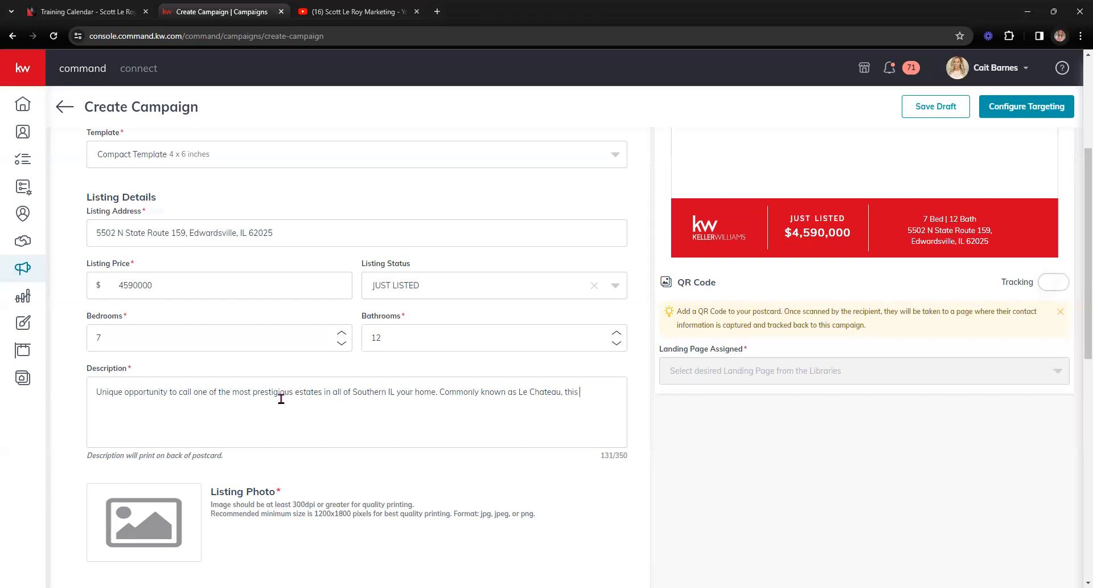
pyautogui.scroll(-1, 447, 395)
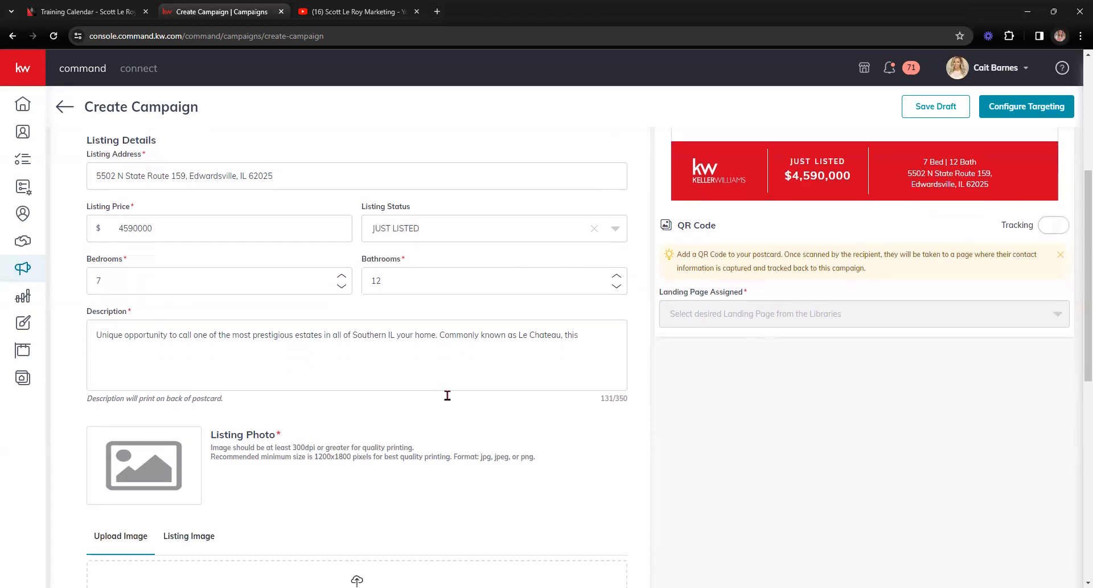
pyautogui.scroll(1, 557, 418)
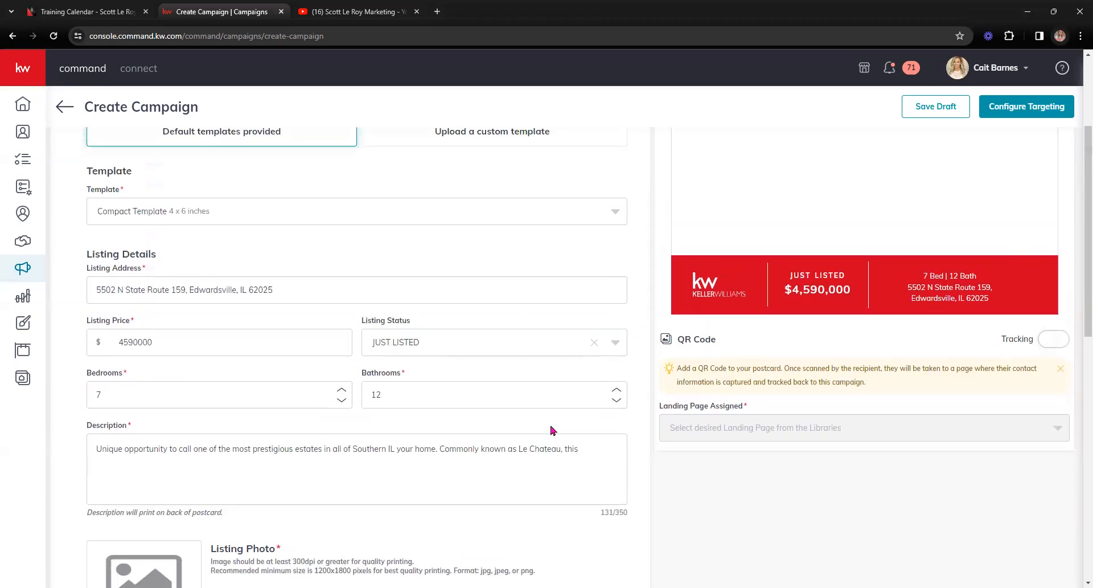
pyautogui.scroll(-1, 247, 458)
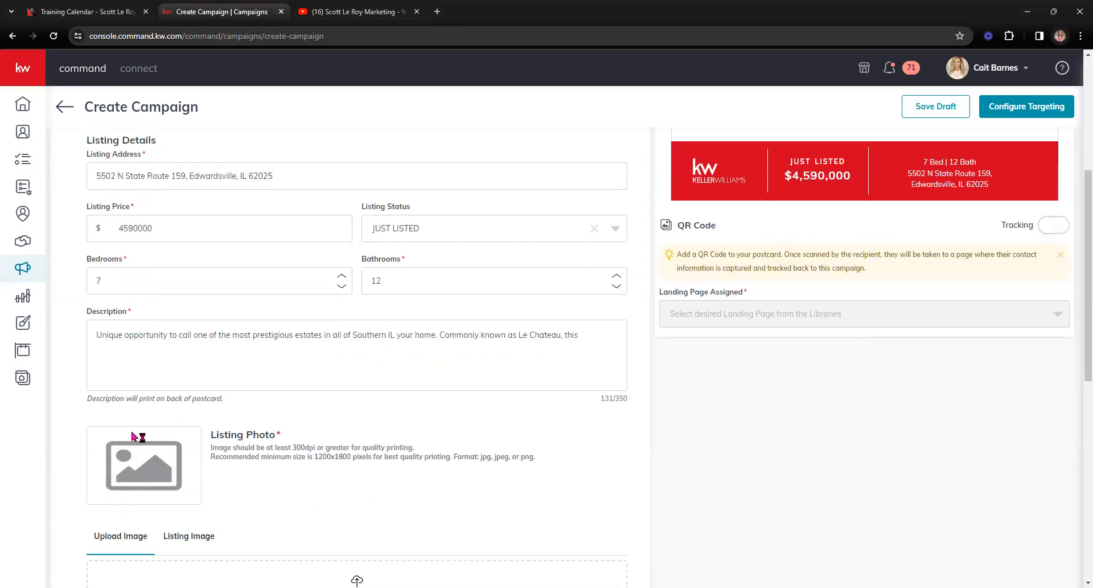
pyautogui.scroll(-1, 145, 461)
pyautogui.scroll(-1, 142, 467)
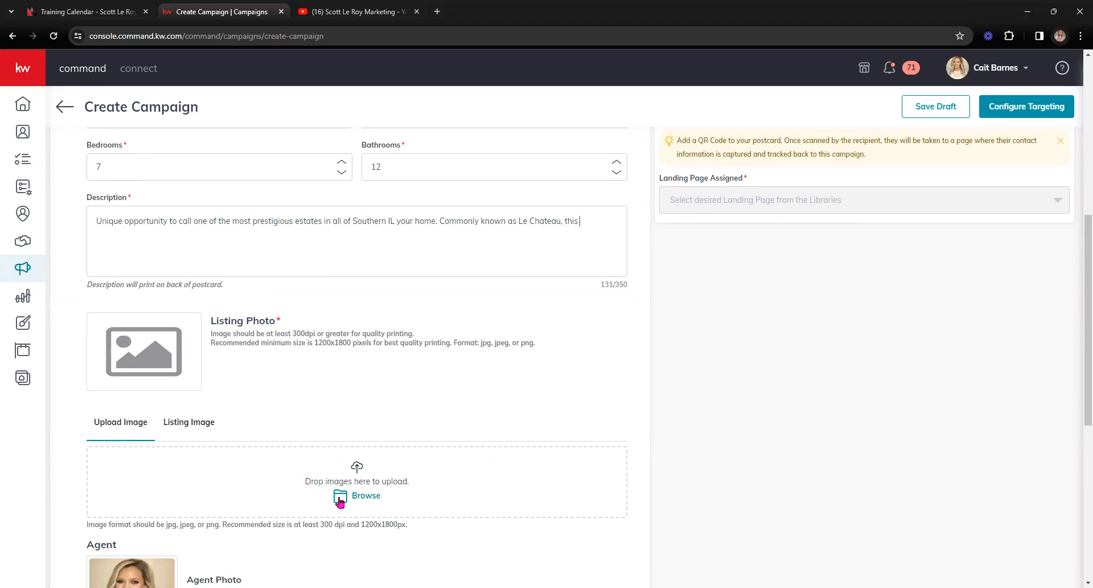
# Step: Choose the aerial house-and-pool image from the Listing Image gallery as the listing photo
pyautogui.click(197, 433)
pyautogui.scroll(-1, 198, 433)
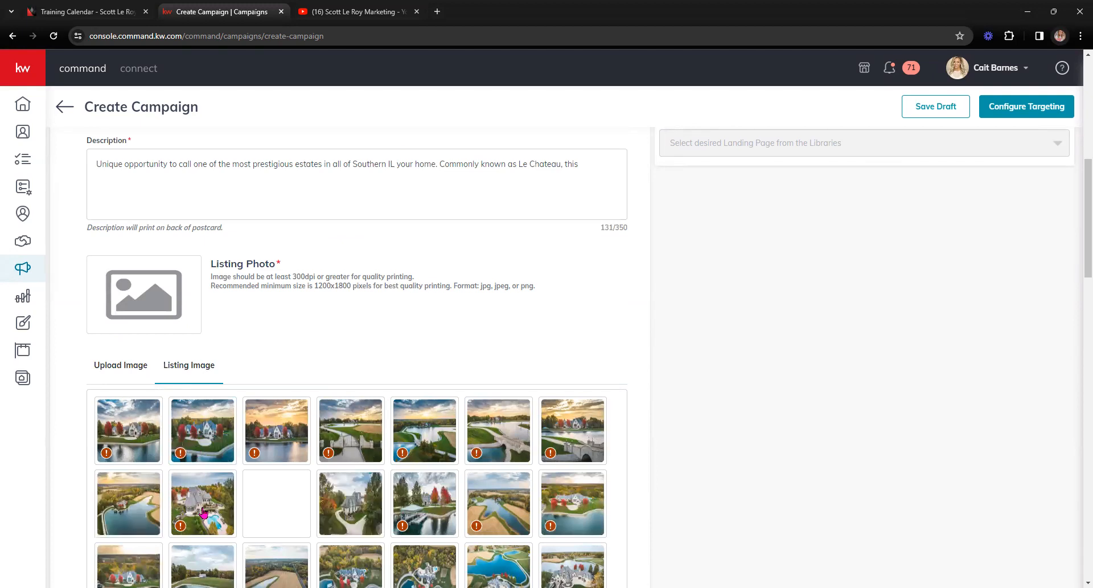
pyautogui.click(176, 527)
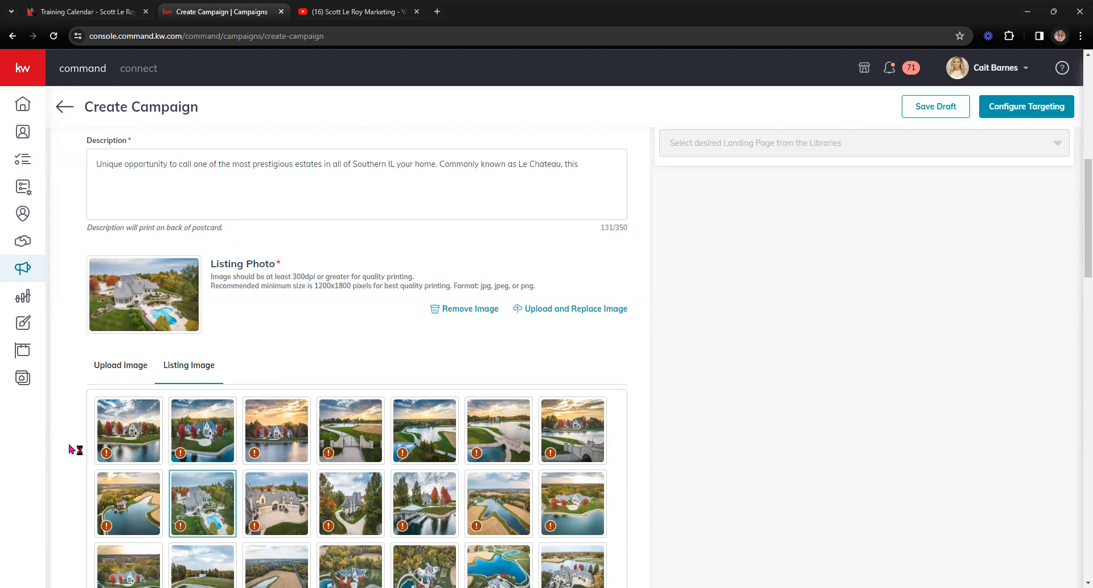
pyautogui.scroll(1, 526, 399)
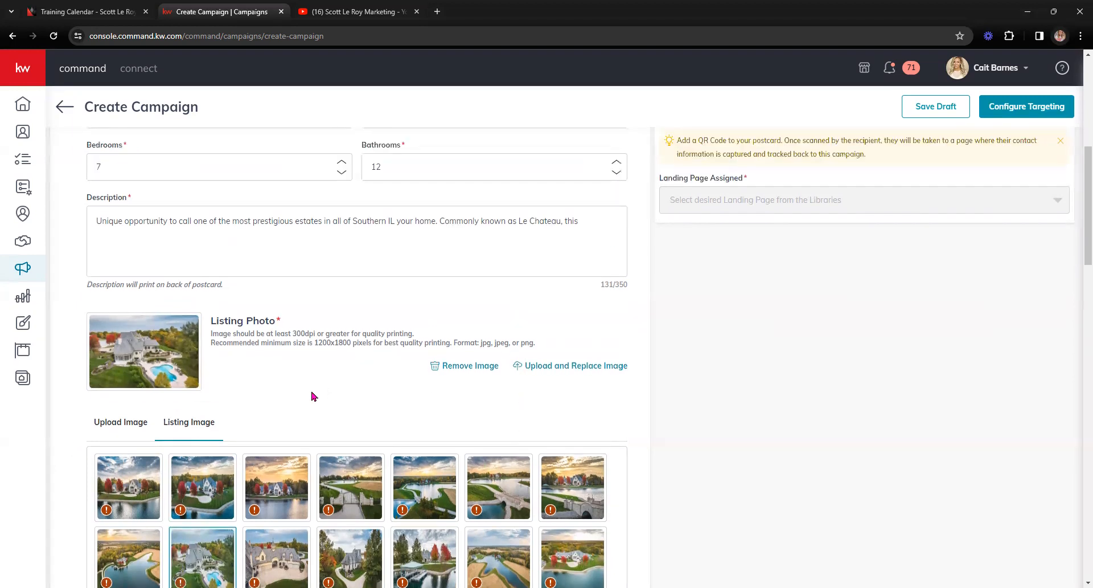
pyautogui.scroll(3, 296, 389)
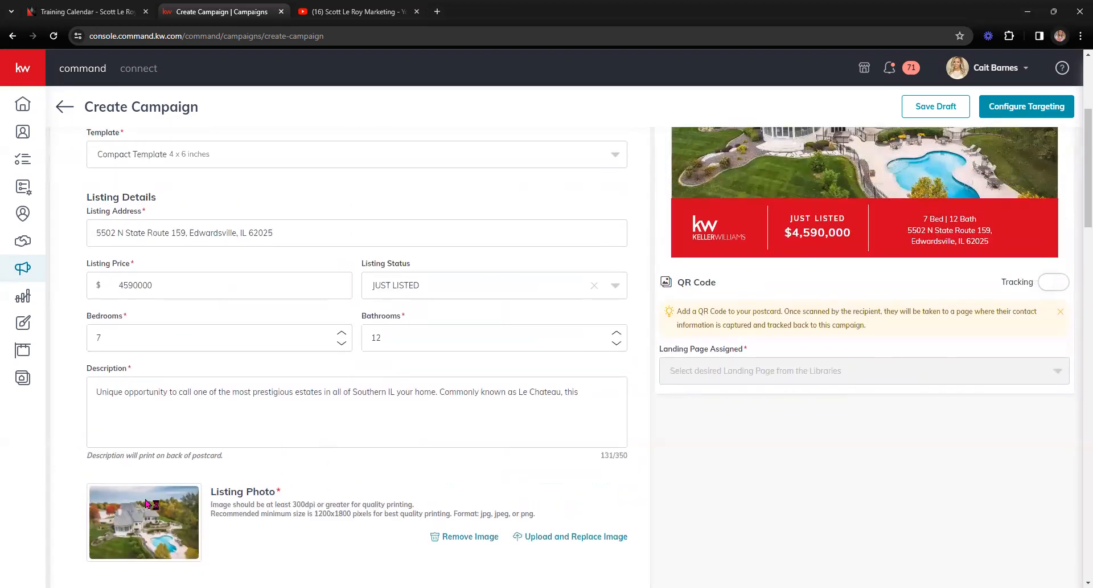
pyautogui.scroll(2, 413, 424)
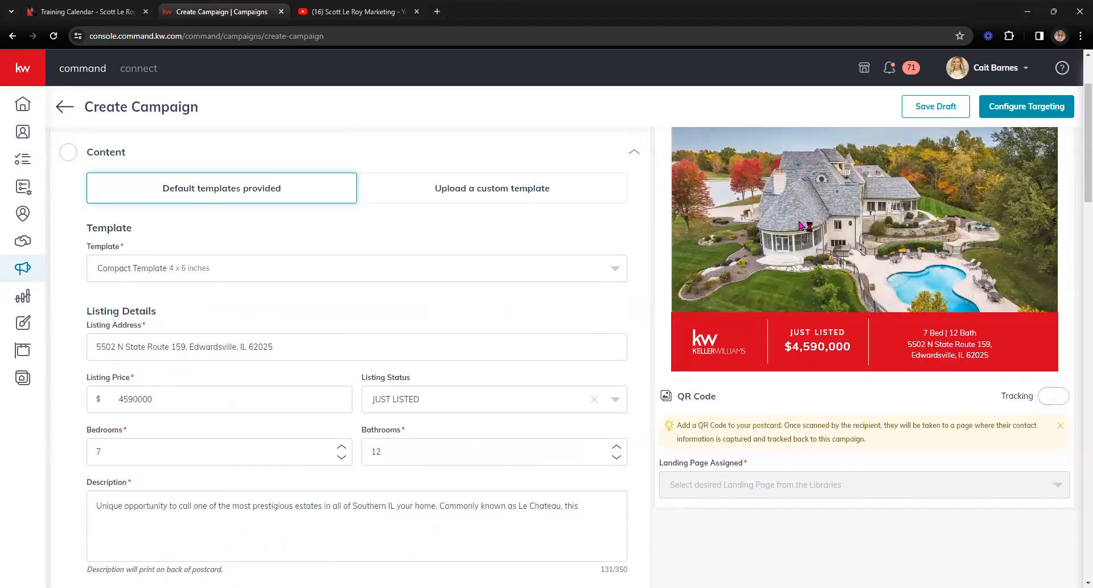
# Step: Try the Default, Large Template - Modern and Large Template - Contemporary postcard templates
pyautogui.click(412, 269)
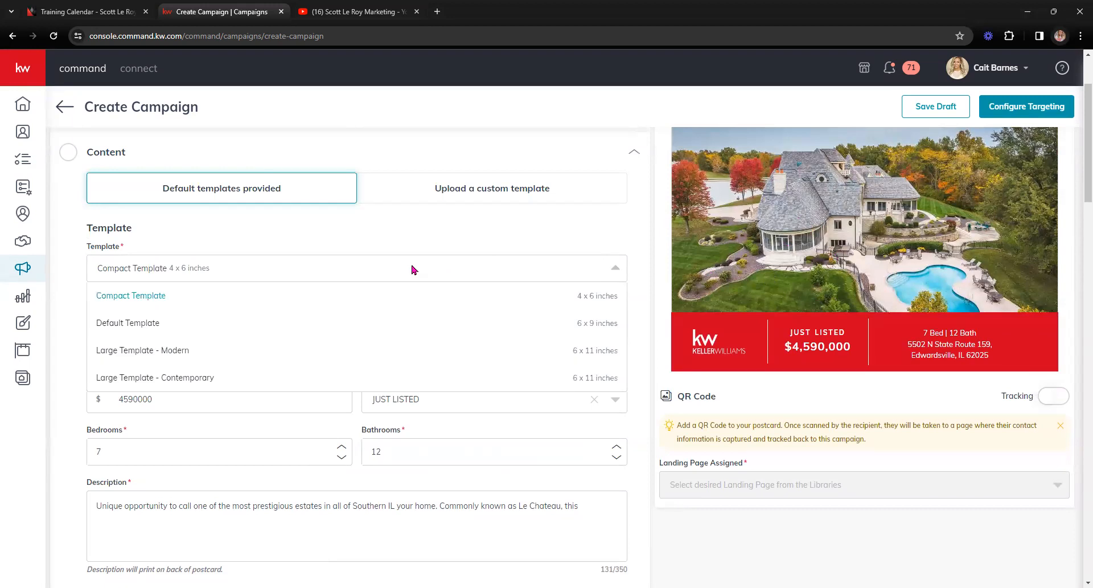
pyautogui.click(321, 317)
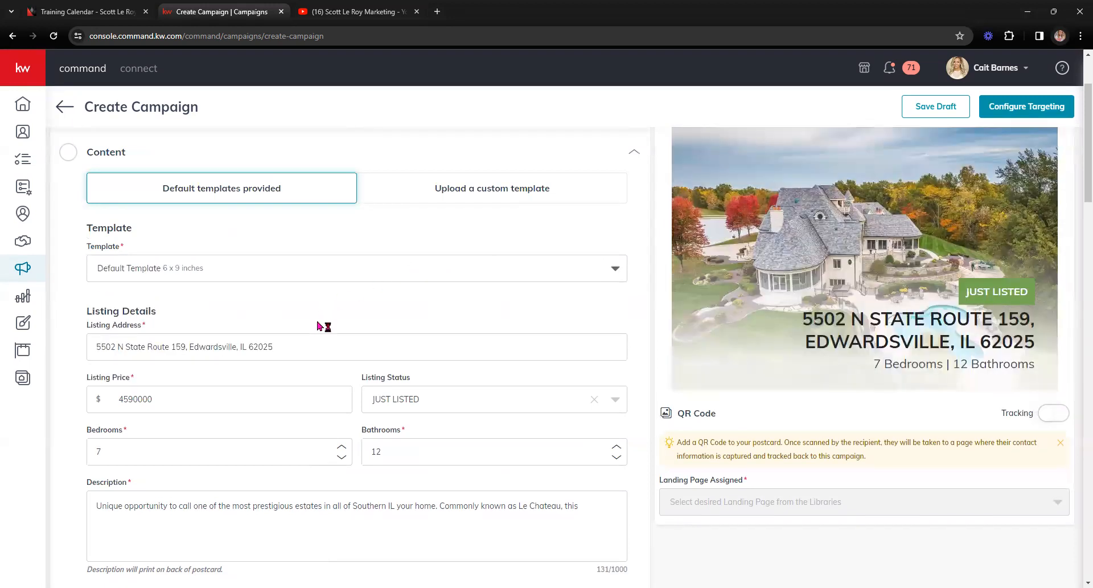
pyautogui.click(198, 273)
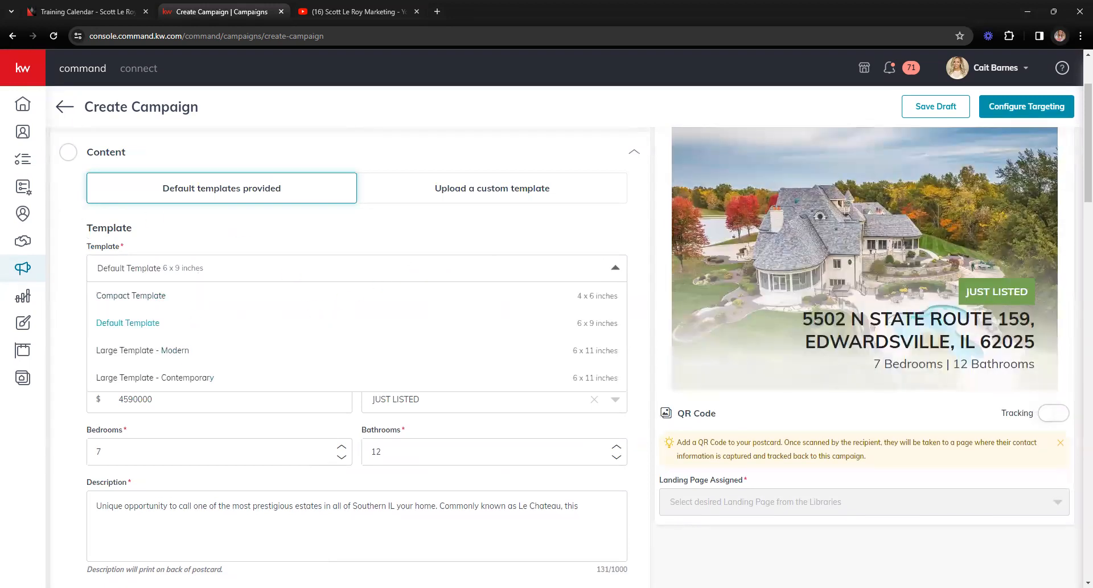
pyautogui.hotkey('alt', 'Tab')
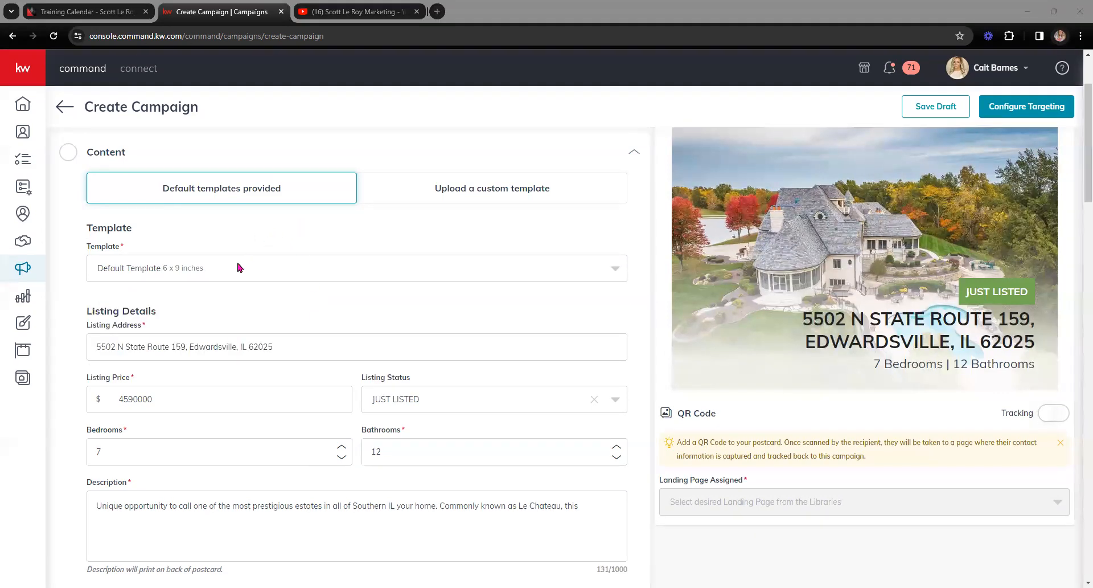
pyautogui.hotkey('alt', 'Tab')
pyautogui.click(205, 353)
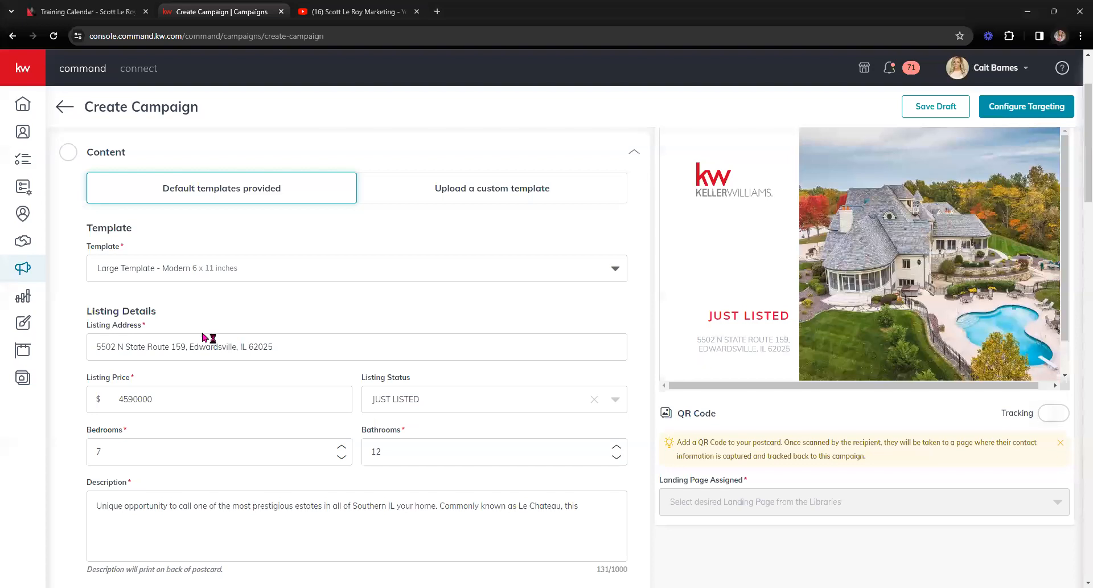
pyautogui.click(208, 268)
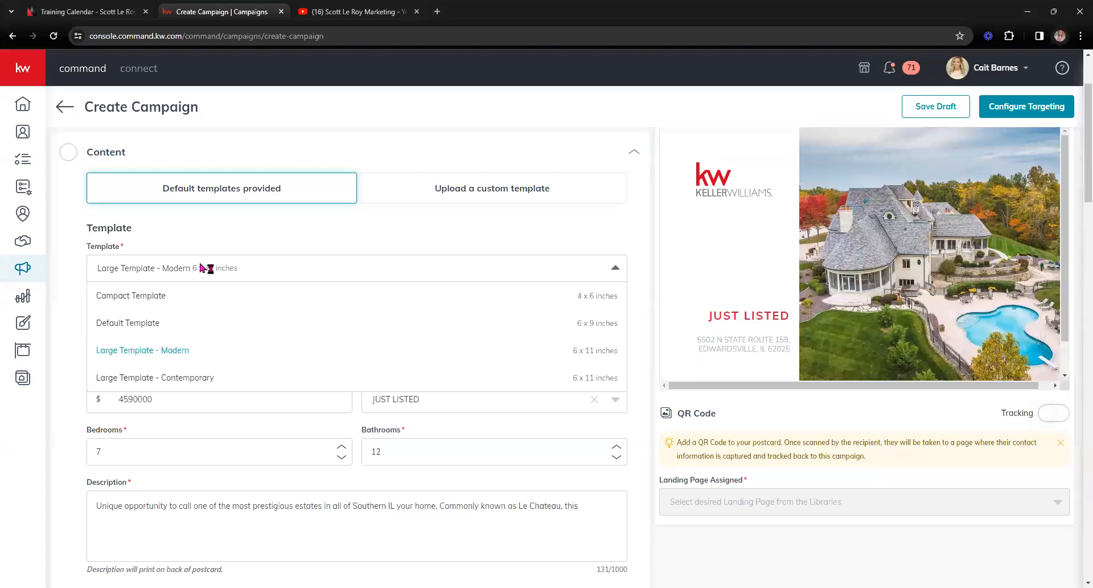
pyautogui.click(197, 379)
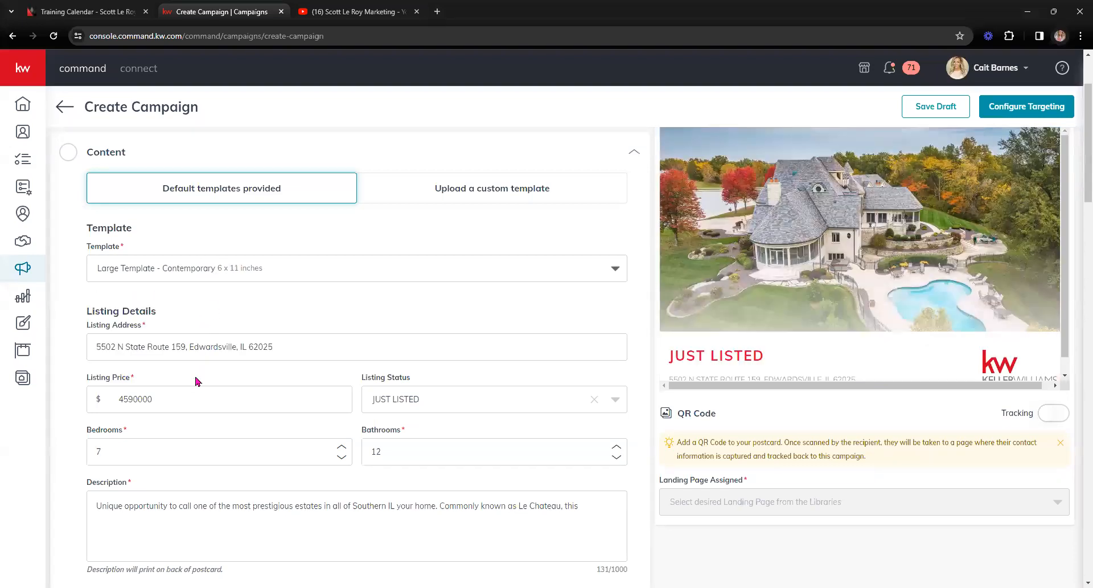
# Step: Compare Default against Compact, settling on Compact Template 4 x 6 inches
pyautogui.click(180, 276)
pyautogui.click(169, 322)
pyautogui.click(174, 275)
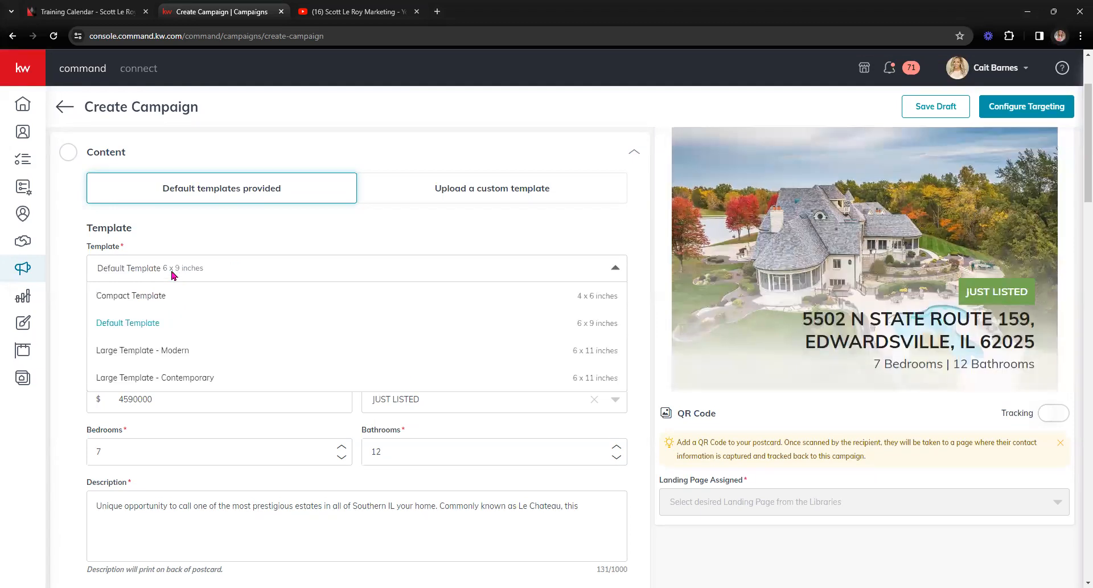
pyautogui.click(131, 295)
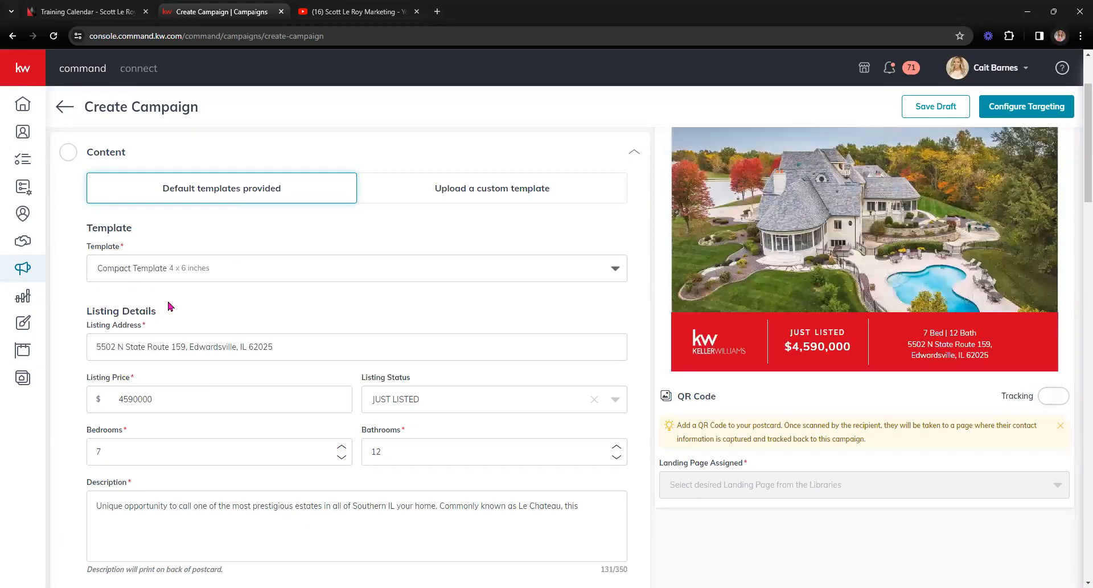
pyautogui.click(170, 278)
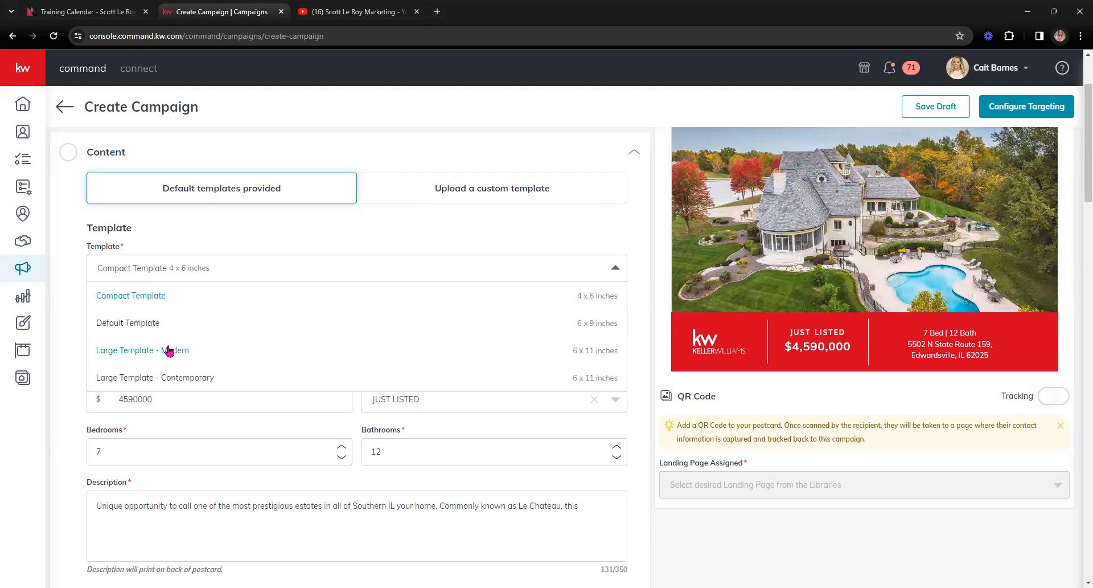
pyautogui.click(162, 324)
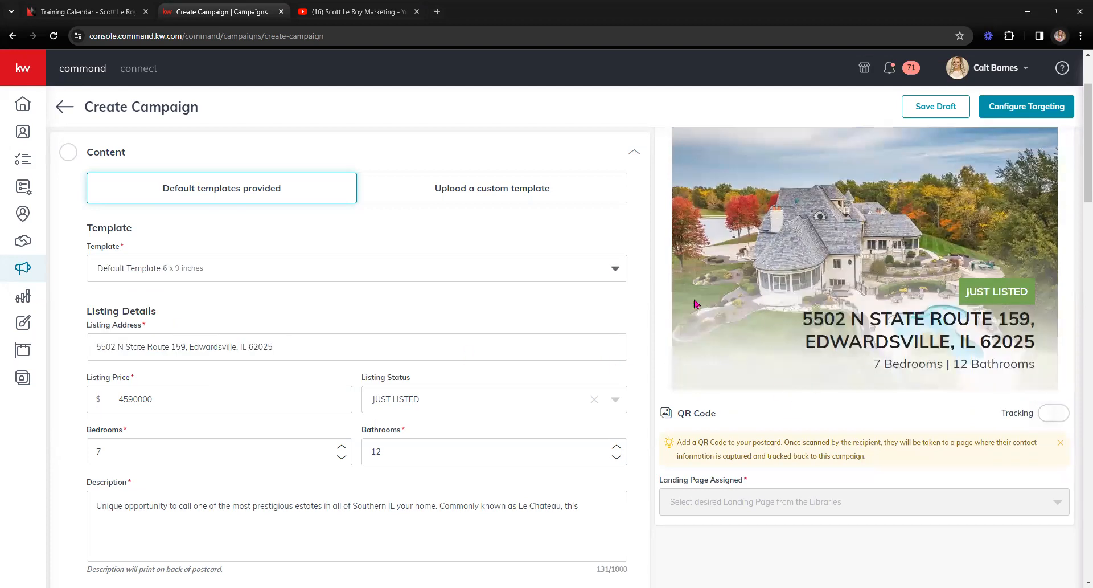
pyautogui.click(187, 272)
pyautogui.click(182, 295)
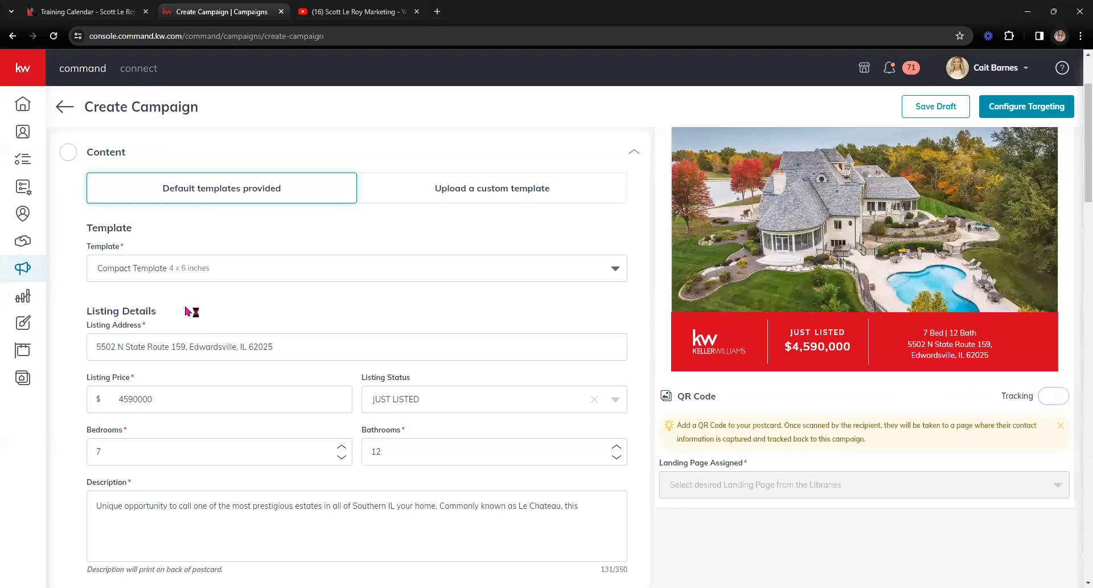
# Step: Scroll to Listing Photo and review the recommended photo size guidance and gallery
pyautogui.scroll(-4, 25, 348)
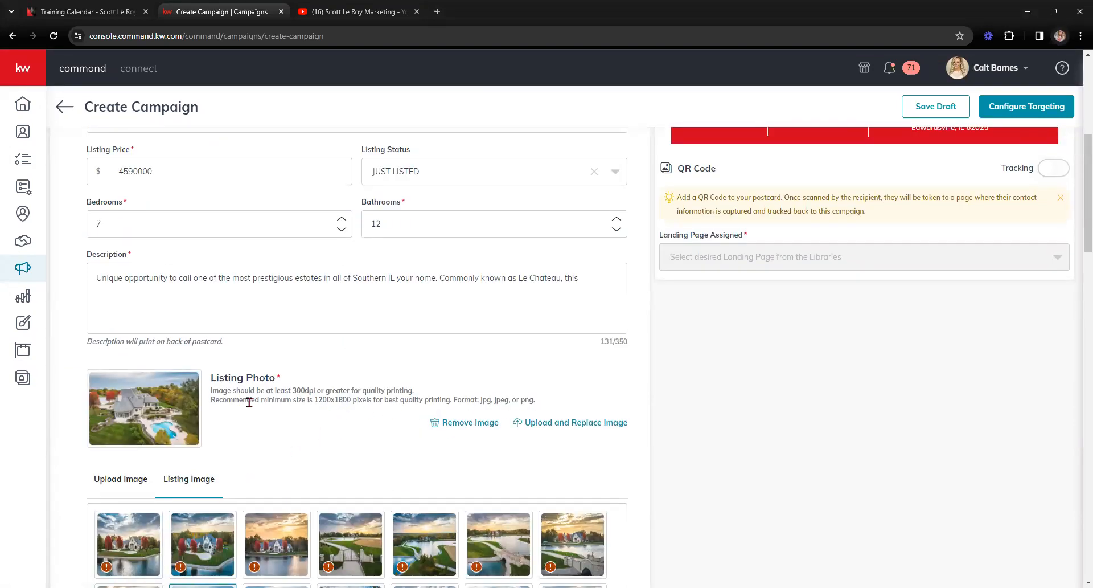
pyautogui.moveTo(239, 399); pyautogui.dragTo(484, 400)
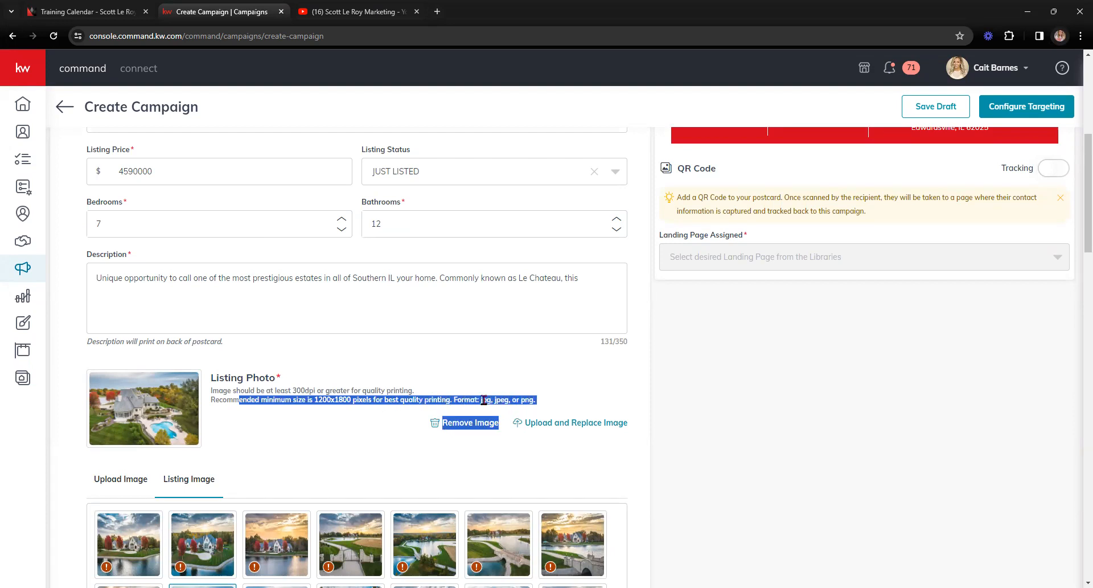
pyautogui.click(543, 401)
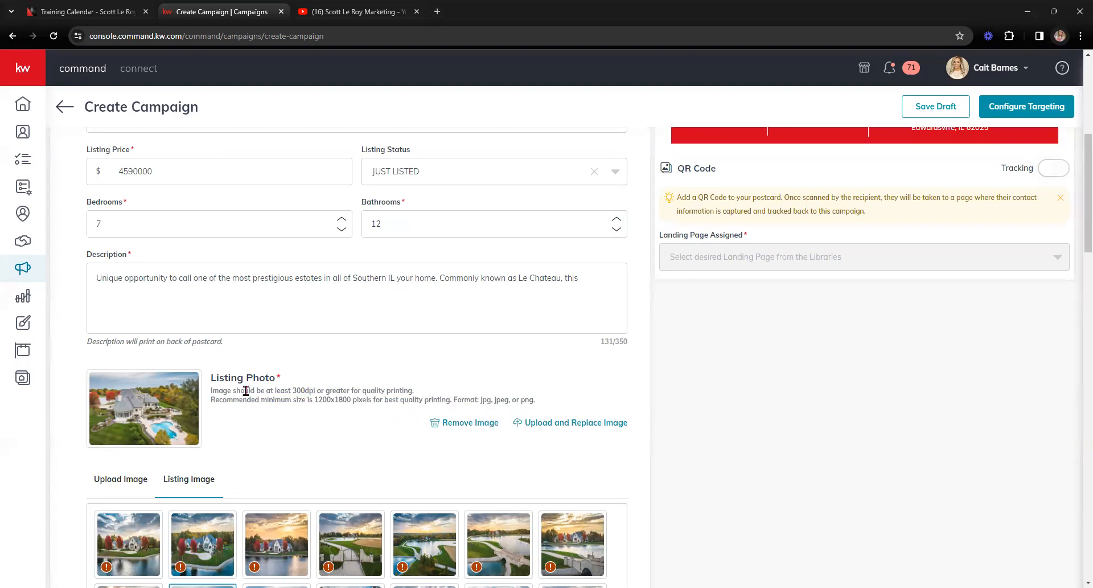
pyautogui.scroll(-6, 307, 418)
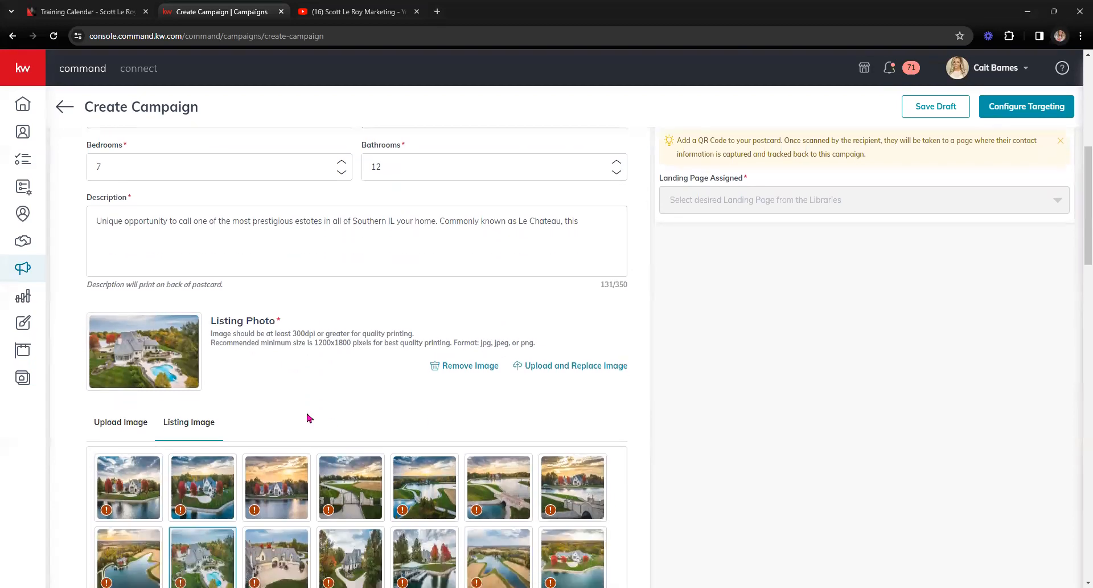
pyautogui.scroll(-15, 308, 419)
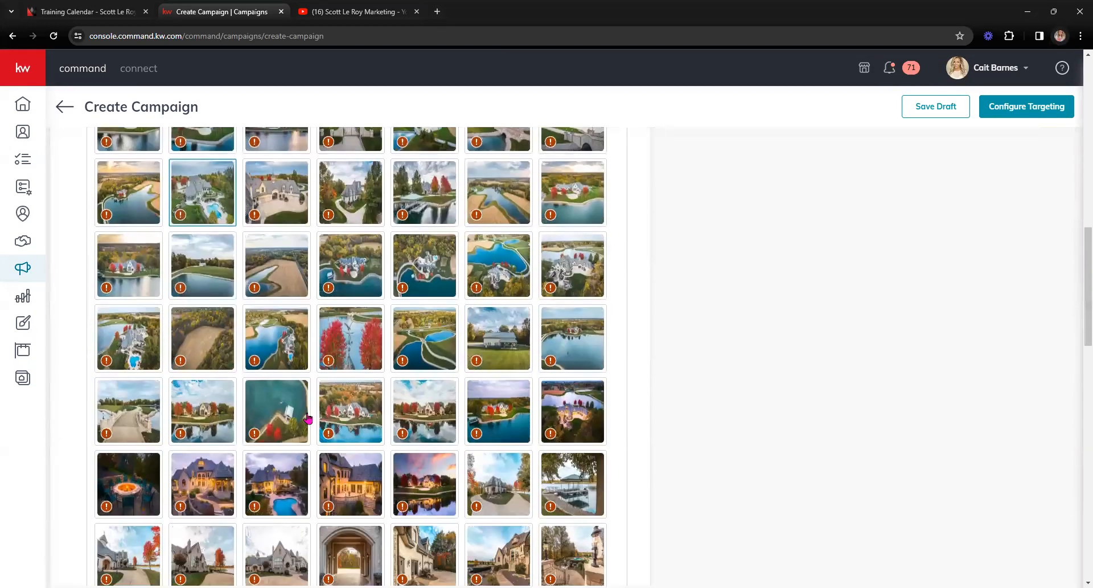
pyautogui.scroll(18, 279, 393)
pyautogui.scroll(7, 255, 371)
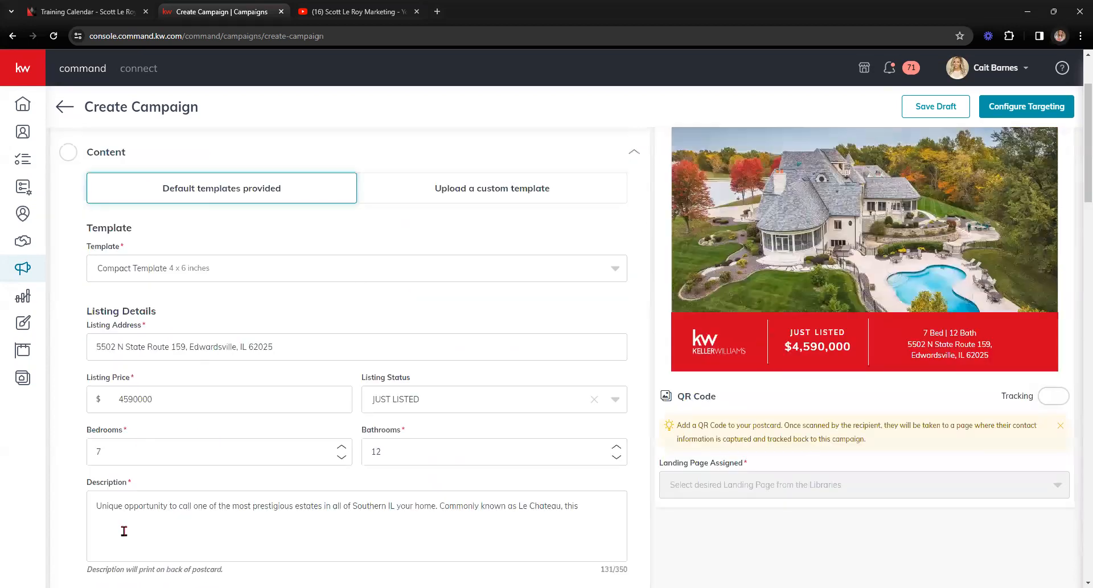
pyautogui.scroll(-3, 124, 530)
# Step: Switch the Listing Photo section to the Upload Image area
pyautogui.click(118, 528)
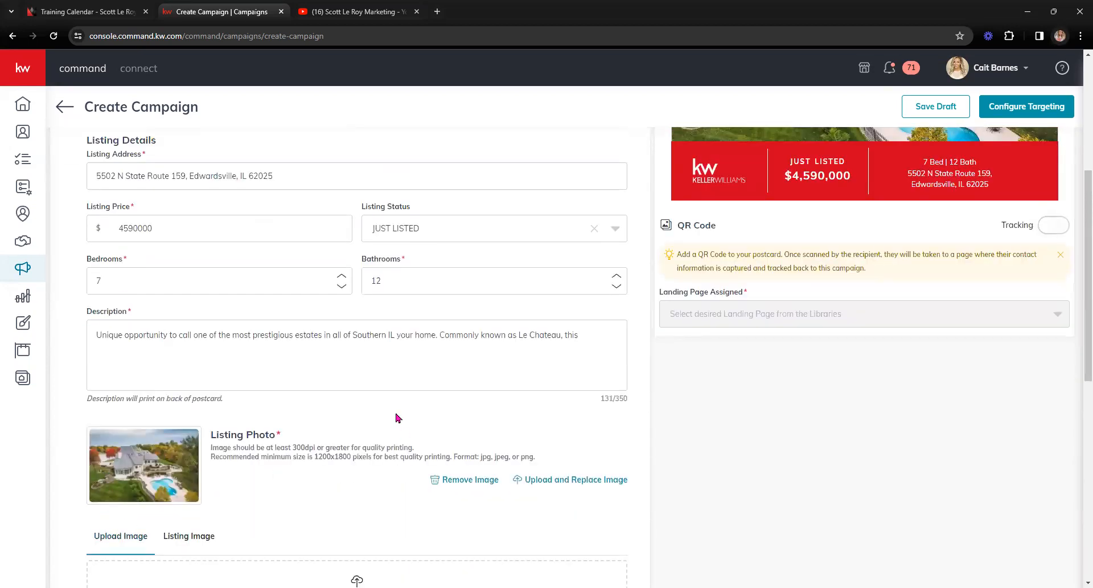
pyautogui.scroll(5, 342, 330)
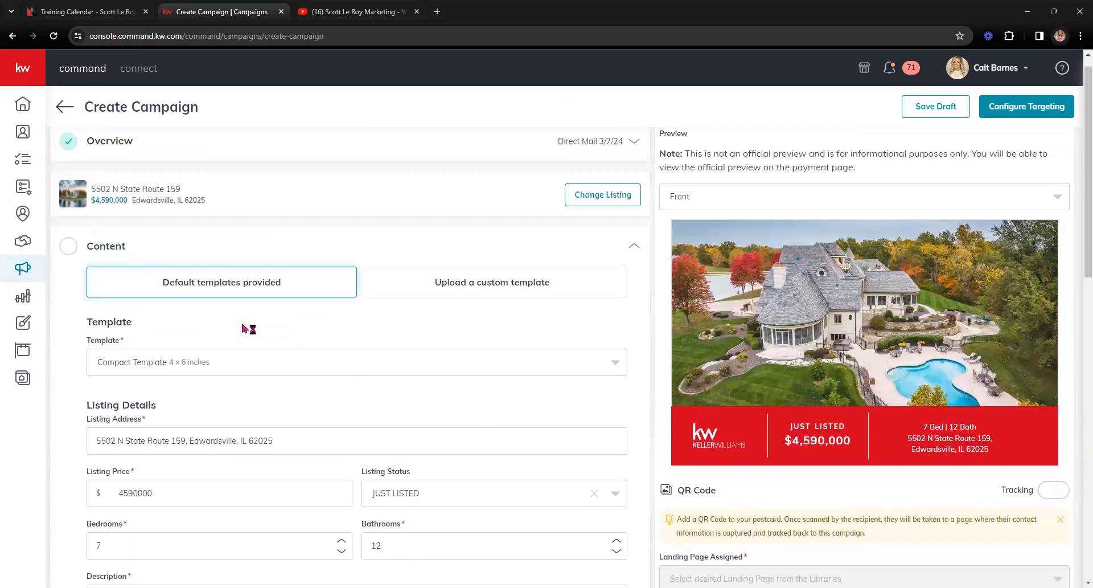
pyautogui.scroll(-6, 254, 342)
pyautogui.scroll(1, 250, 343)
pyautogui.scroll(2, 251, 343)
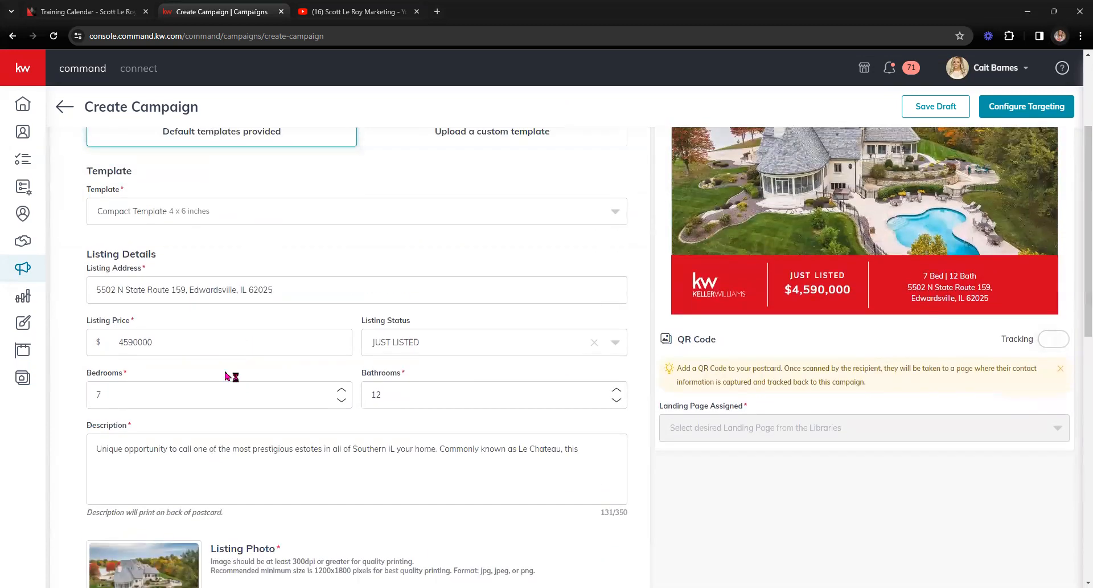
pyautogui.moveTo(91, 449); pyautogui.dragTo(527, 450)
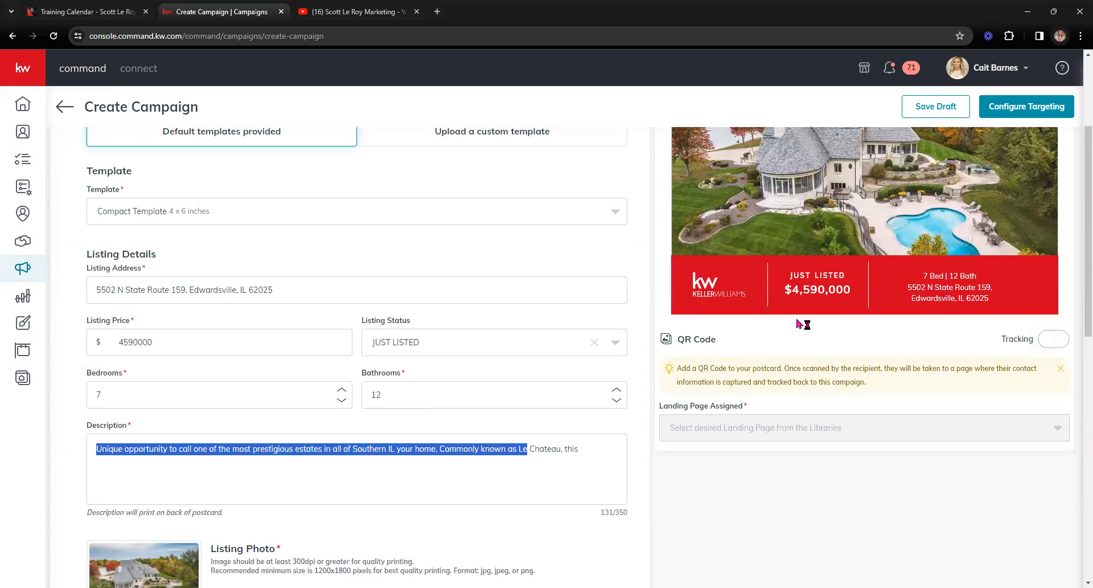
pyautogui.scroll(3, 803, 323)
# Step: Preview the postcard's Back side with address, description, price and agent details
pyautogui.click(818, 216)
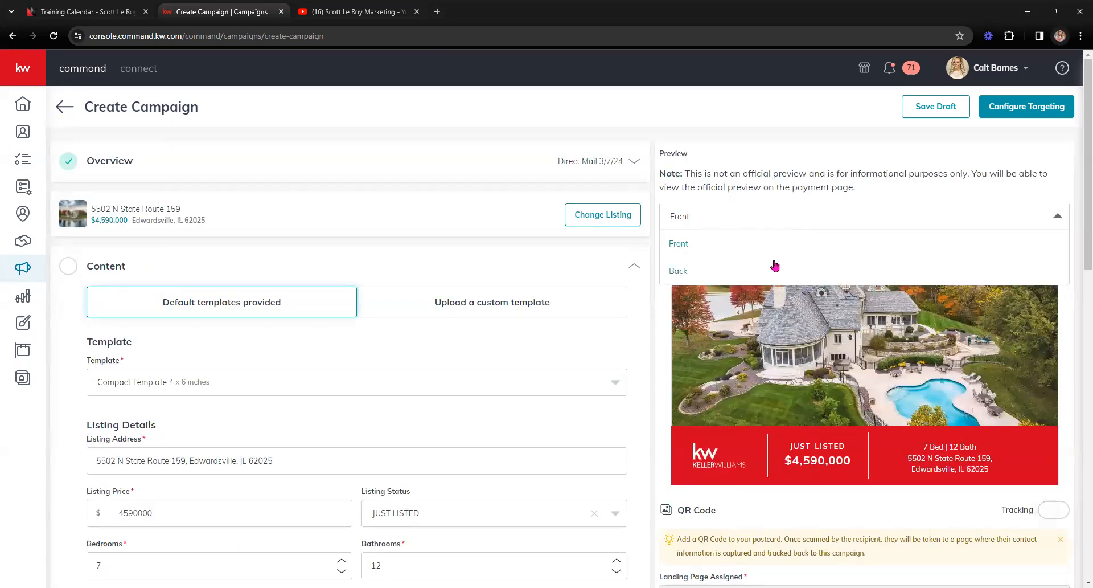
pyautogui.click(713, 270)
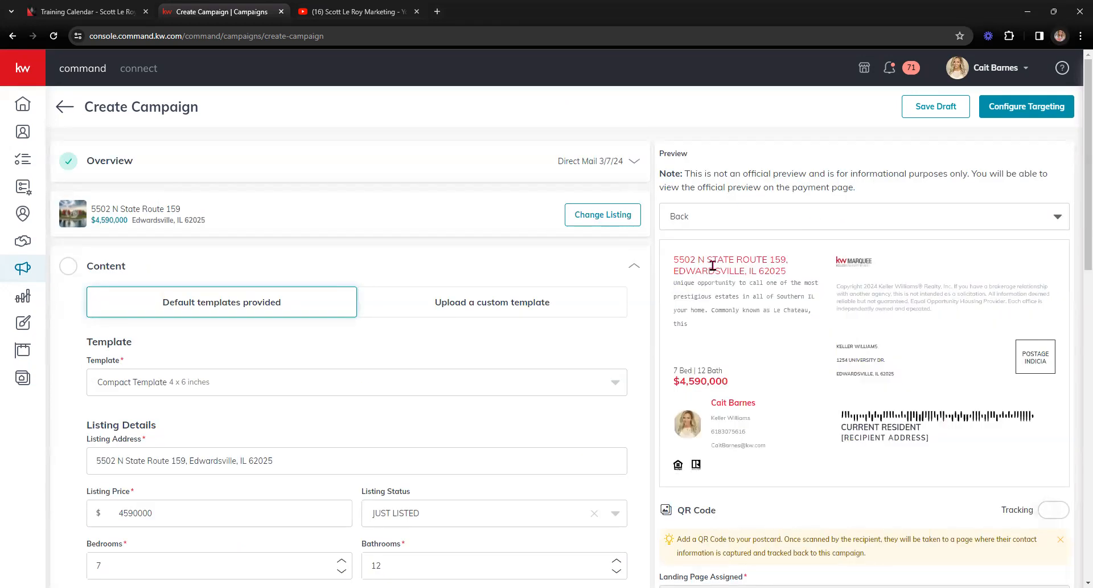
pyautogui.moveTo(728, 337); pyautogui.dragTo(661, 280)
pyautogui.click(712, 341)
pyautogui.scroll(-2, 263, 454)
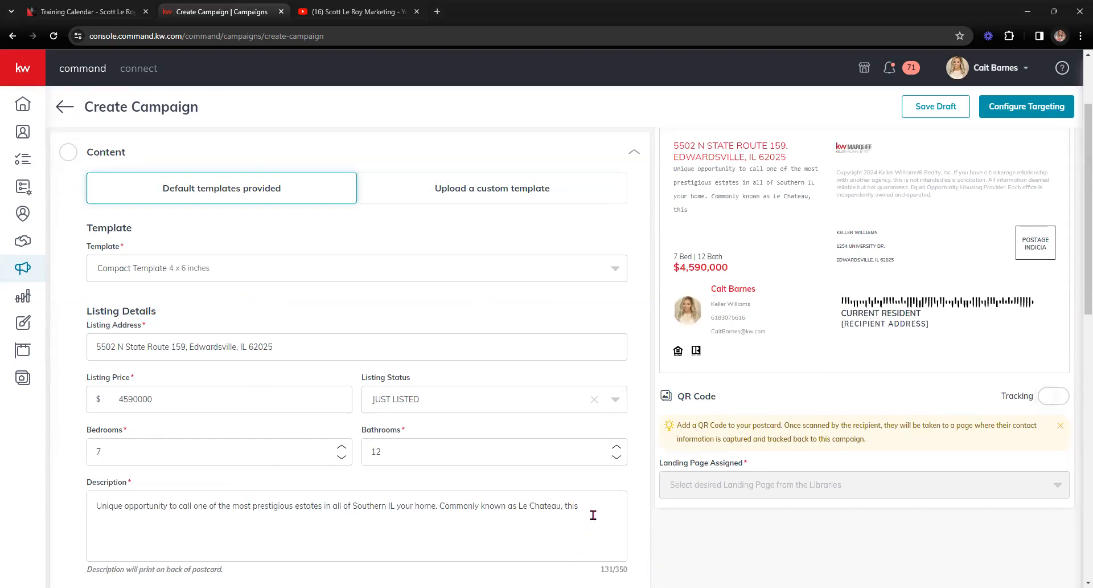
pyautogui.scroll(-4, 619, 496)
pyautogui.scroll(-2, 408, 471)
pyautogui.scroll(7, 324, 320)
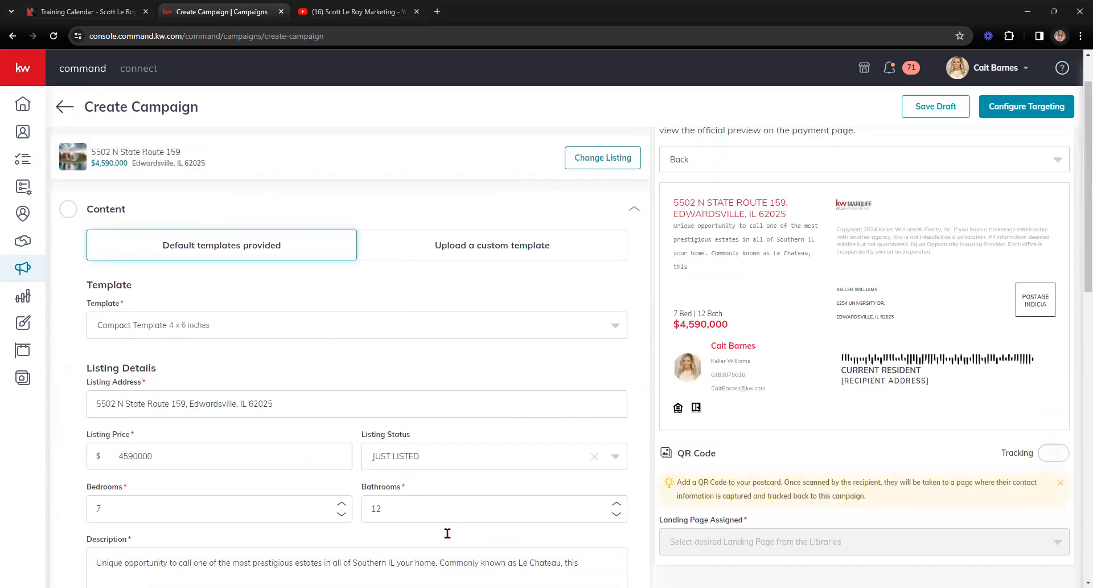
pyautogui.scroll(-6, 250, 443)
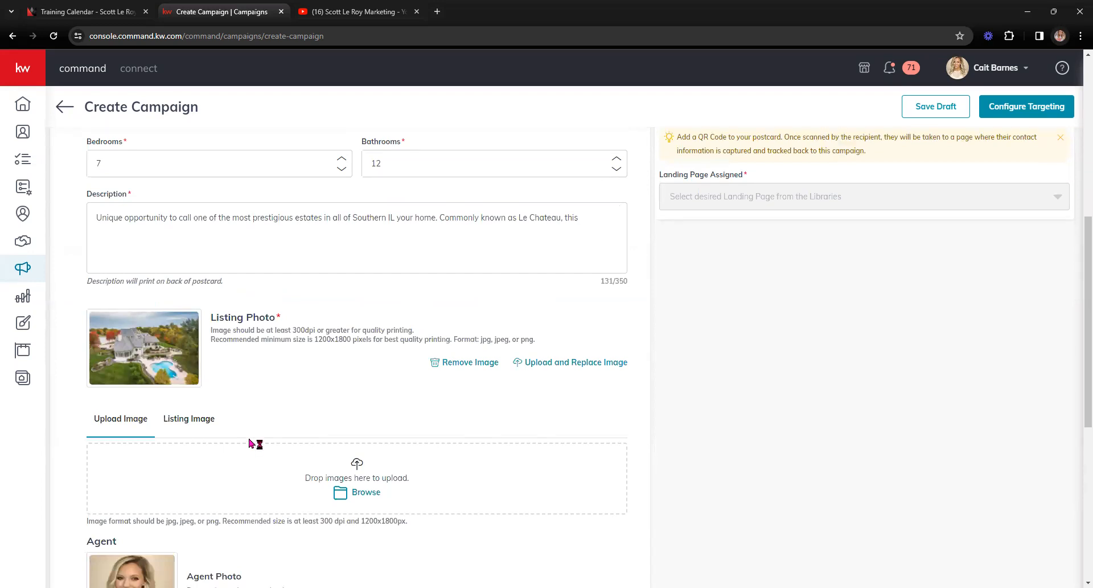
pyautogui.scroll(-4, 251, 443)
pyautogui.scroll(-3, 158, 389)
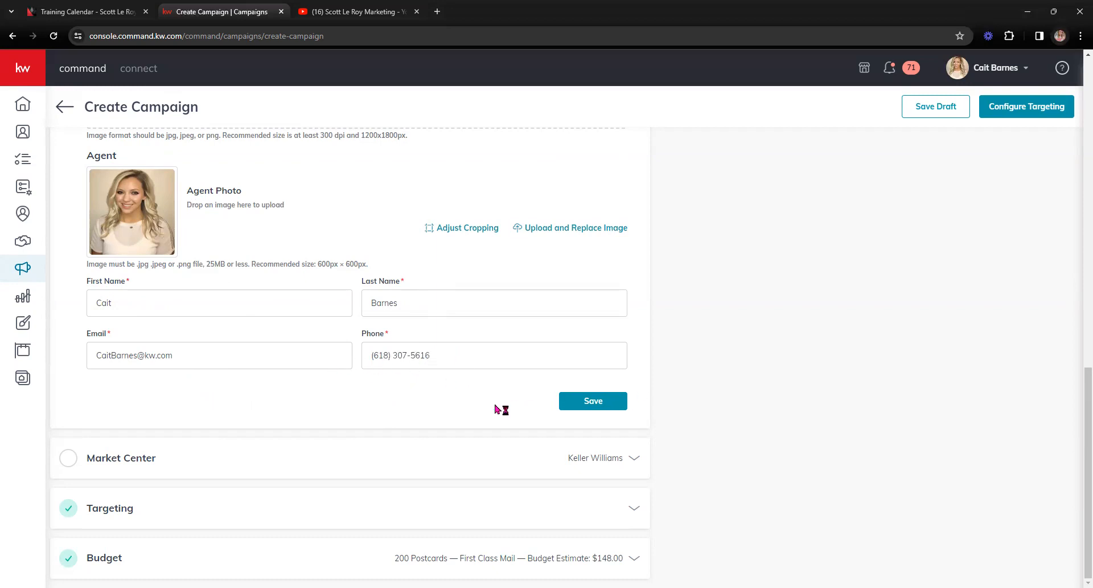
# Step: Save the Content section, keeping the low-resolution listing photo with Use Image
pyautogui.click(600, 406)
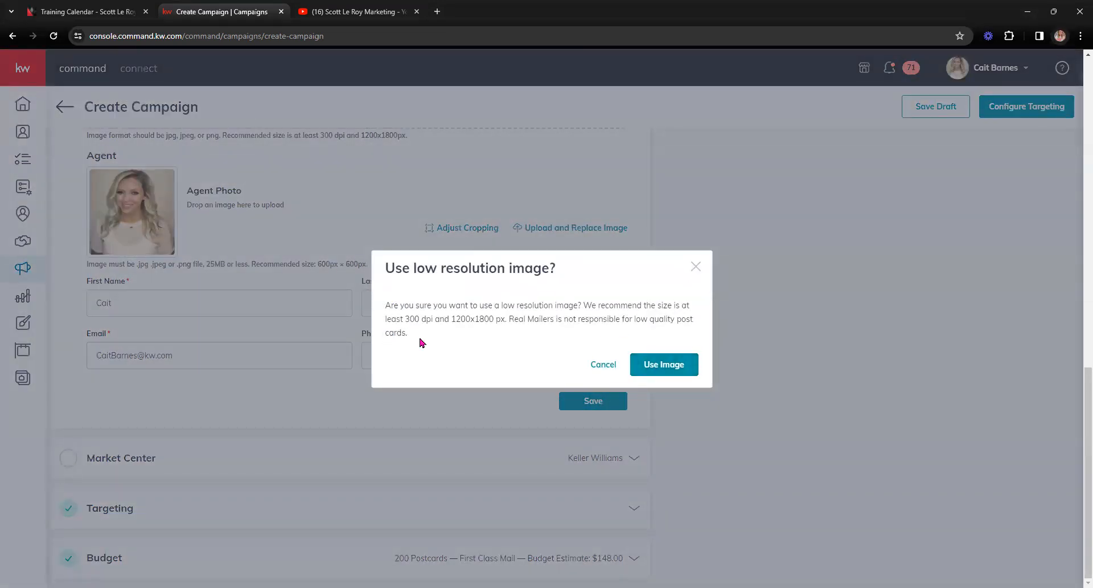
pyautogui.scroll(3, 765, 226)
pyautogui.scroll(6, 764, 227)
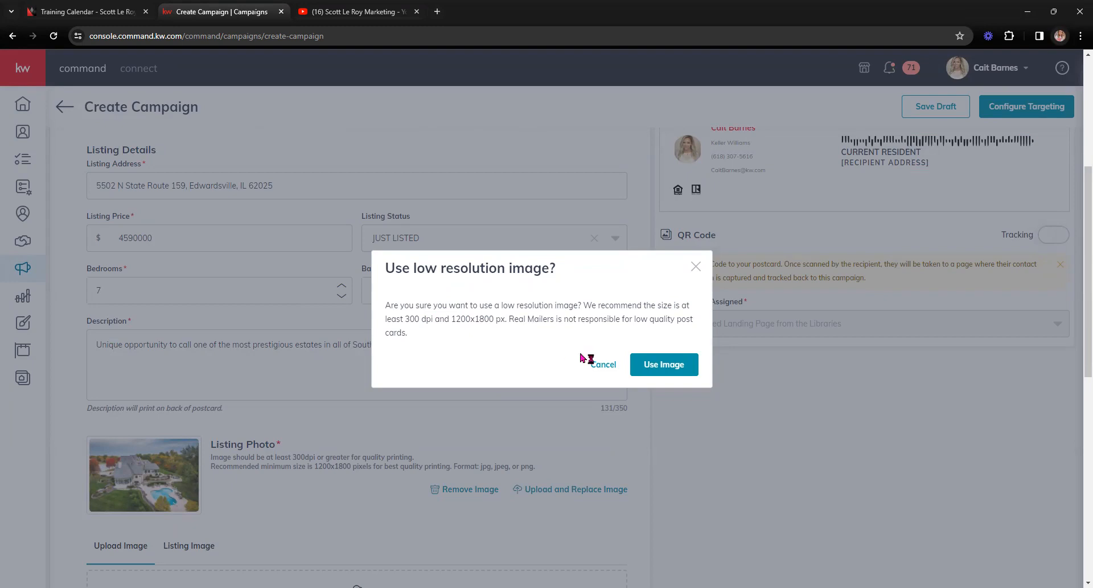
pyautogui.click(685, 369)
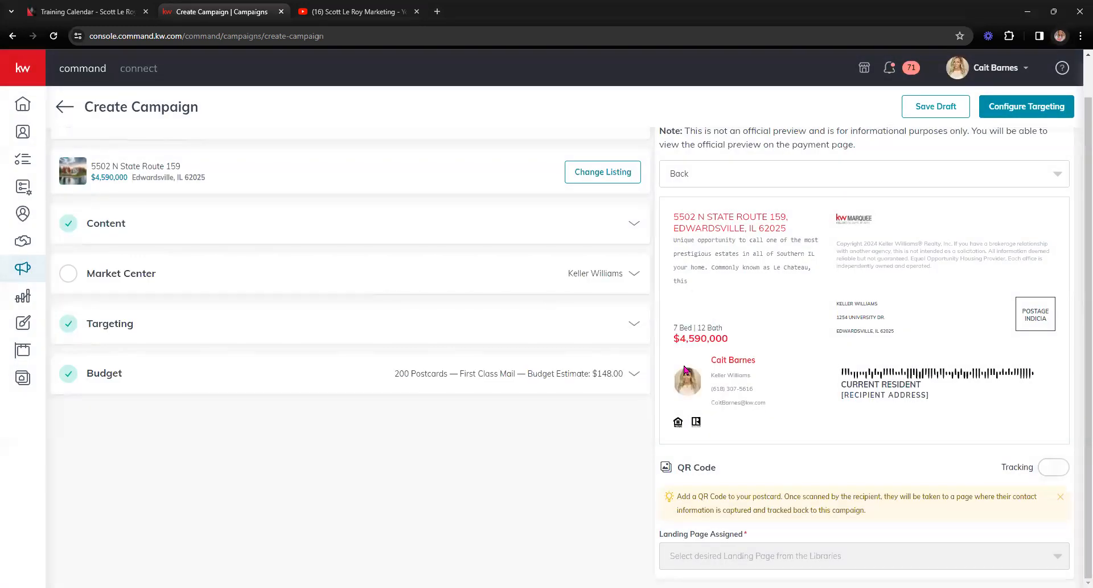
# Step: Switch the preview back to Front and expand the Market Center section
pyautogui.click(759, 166)
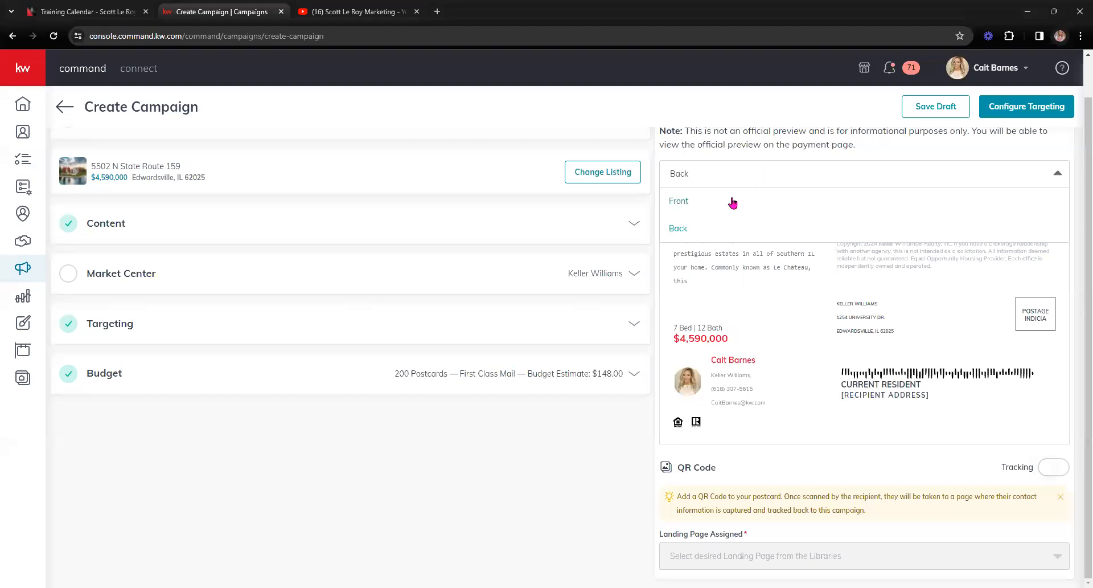
pyautogui.click(724, 209)
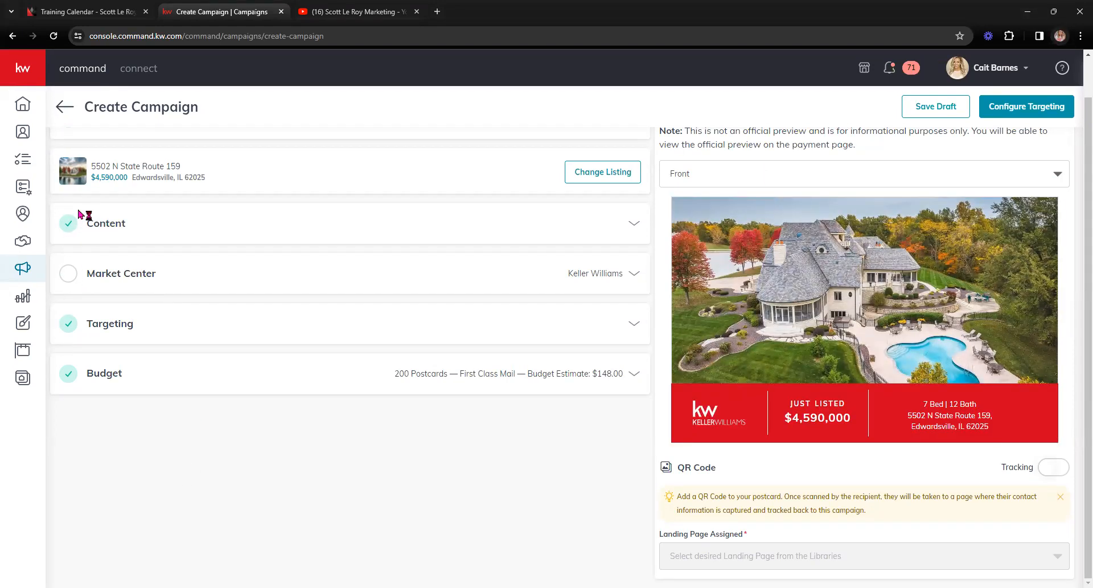
pyautogui.click(627, 275)
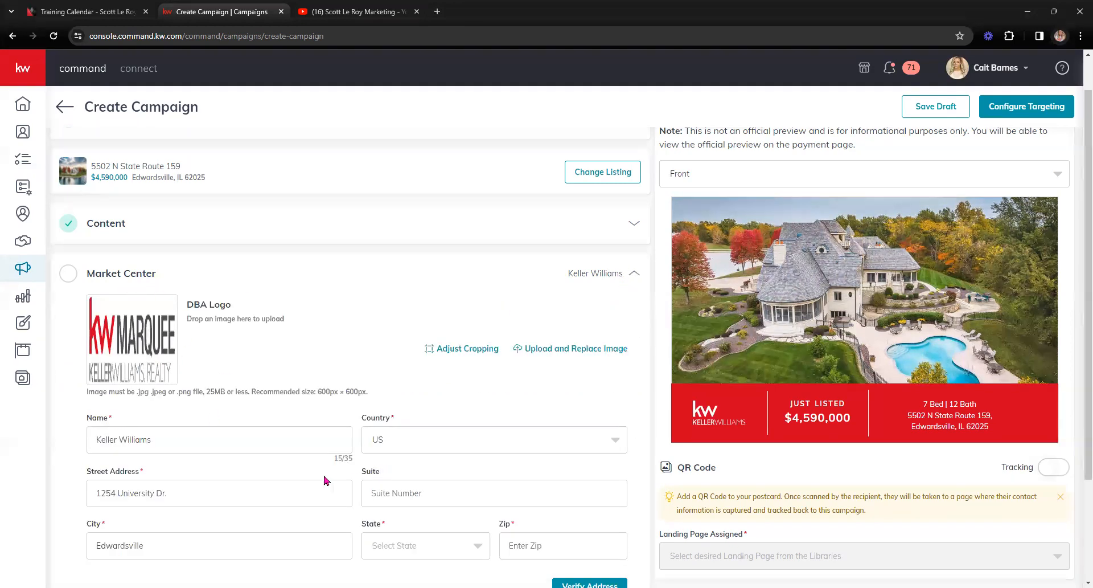
pyautogui.scroll(-1, 192, 385)
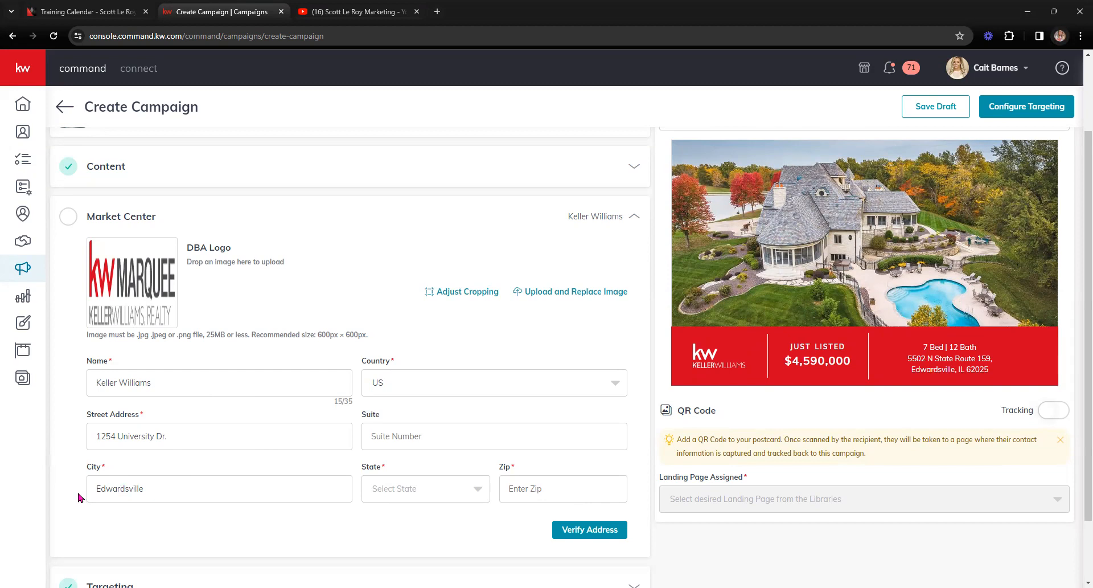
pyautogui.press('Tab')
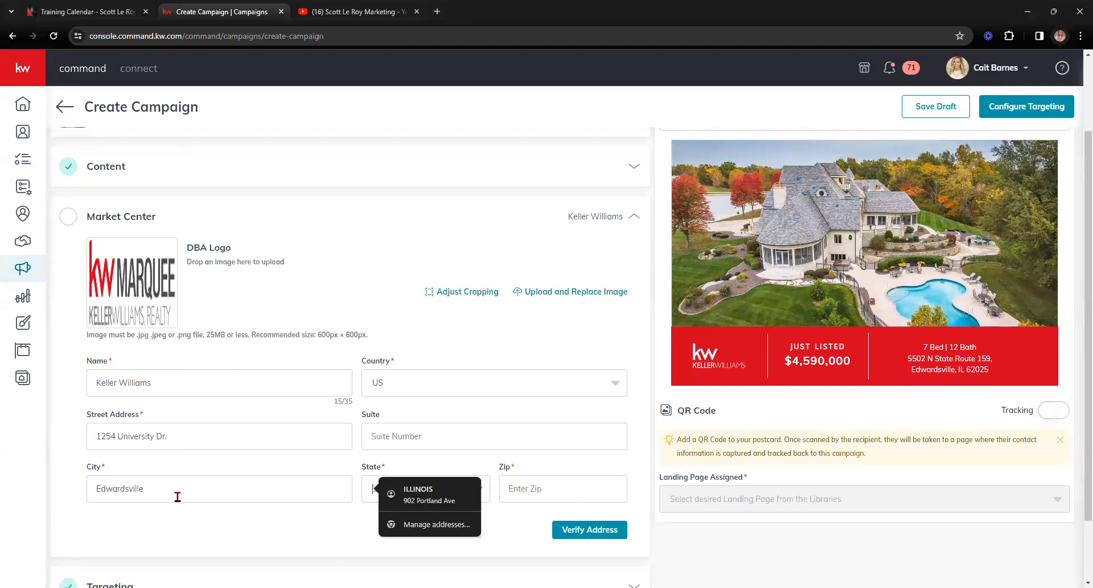
pyautogui.write('IL')
pyautogui.press('Tab')
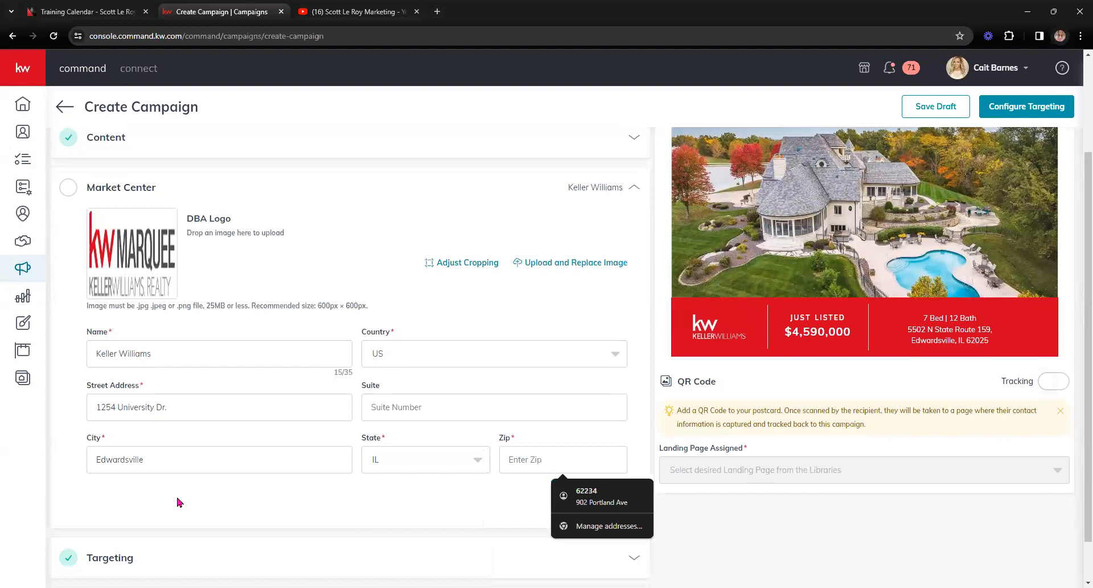
pyautogui.write('62025')
pyautogui.click(598, 500)
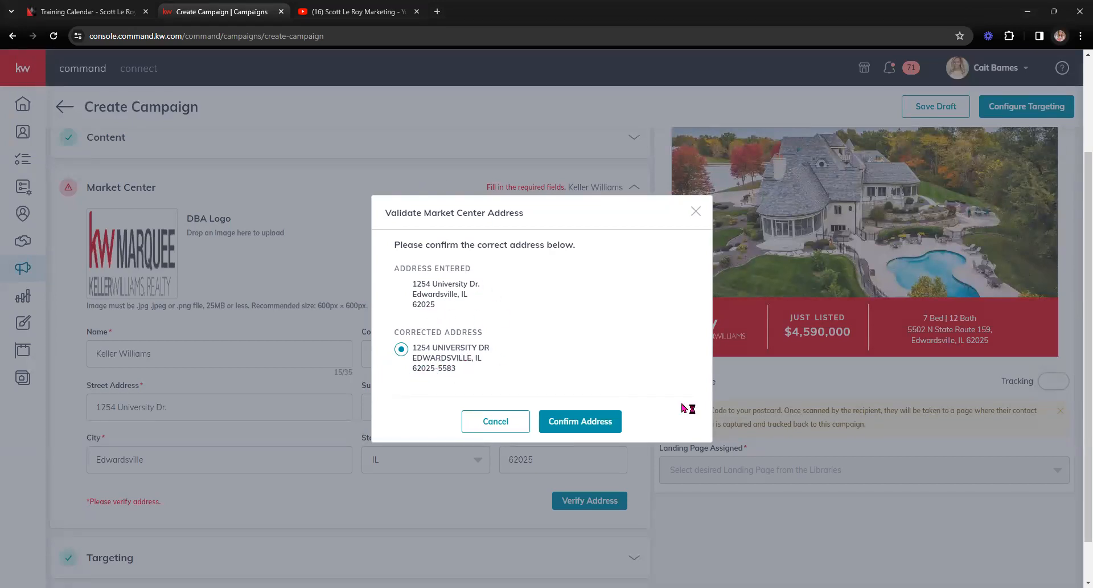
pyautogui.click(560, 425)
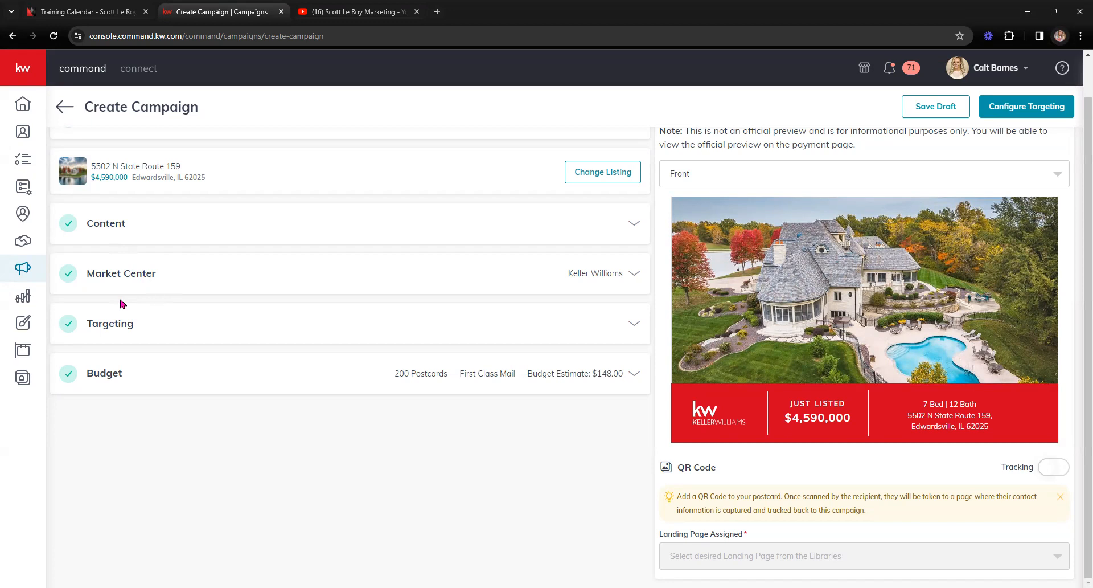
pyautogui.click(627, 325)
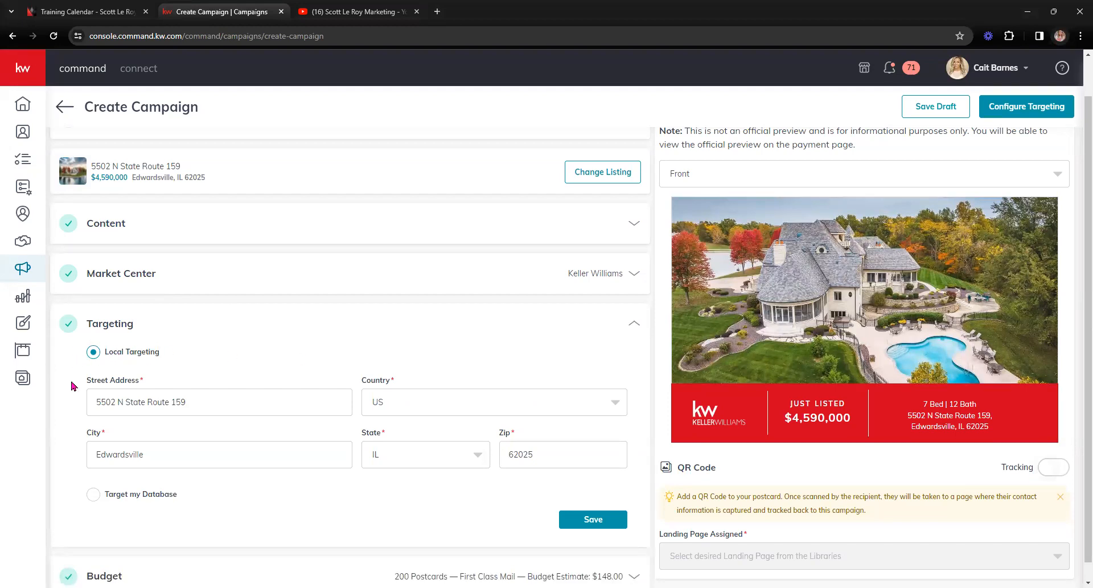
pyautogui.scroll(-1, 74, 385)
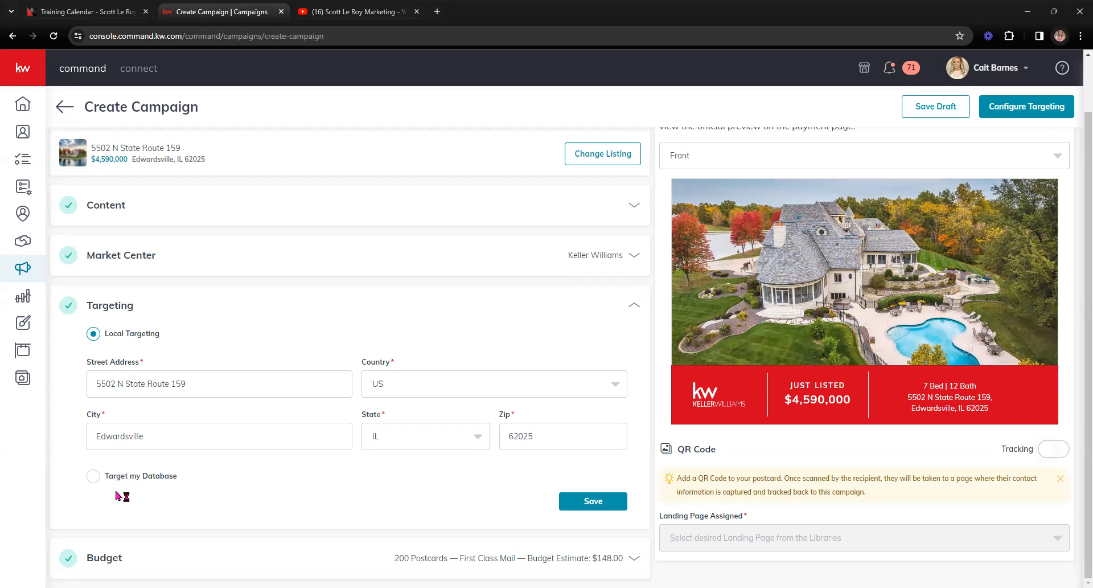
pyautogui.click(615, 501)
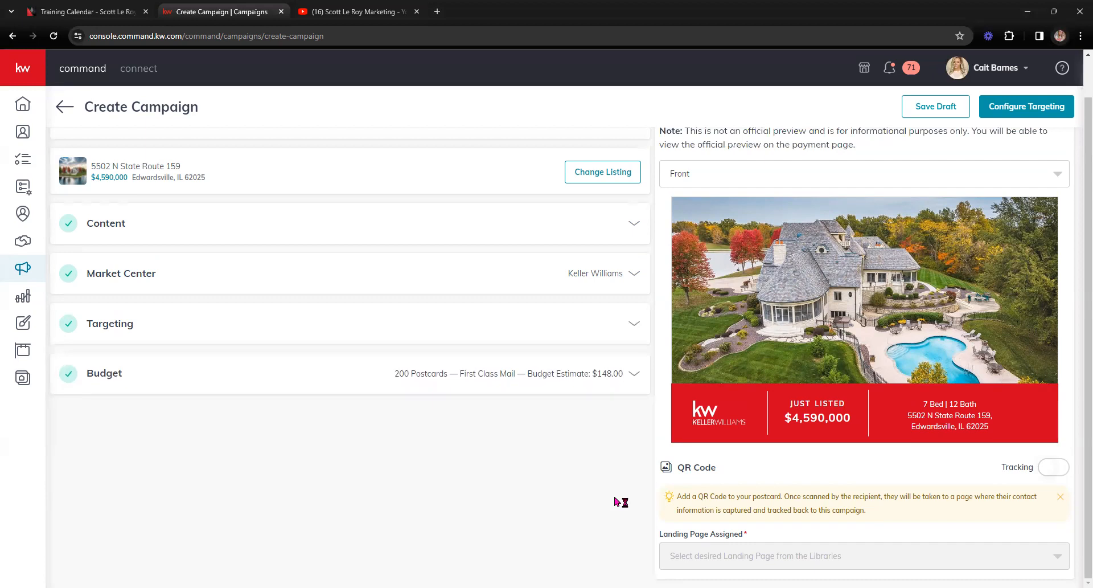
# Step: Save the Budget as 100 postcards by First Class Mail ($0.74), estimated at $74.00
pyautogui.click(629, 376)
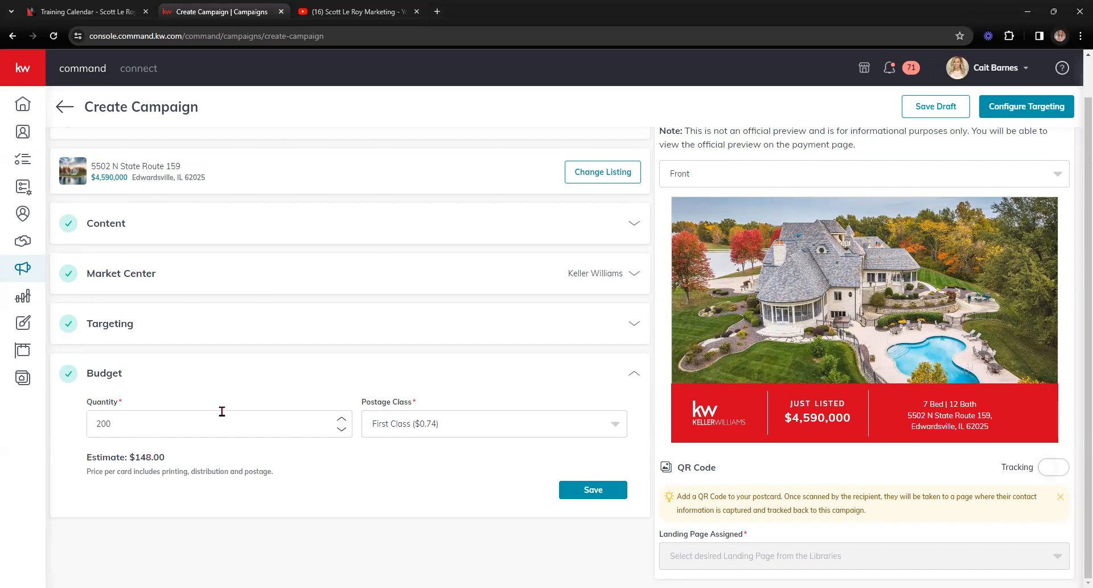
pyautogui.moveTo(130, 428); pyautogui.dragTo(66, 437)
pyautogui.write('100')
pyautogui.click(503, 422)
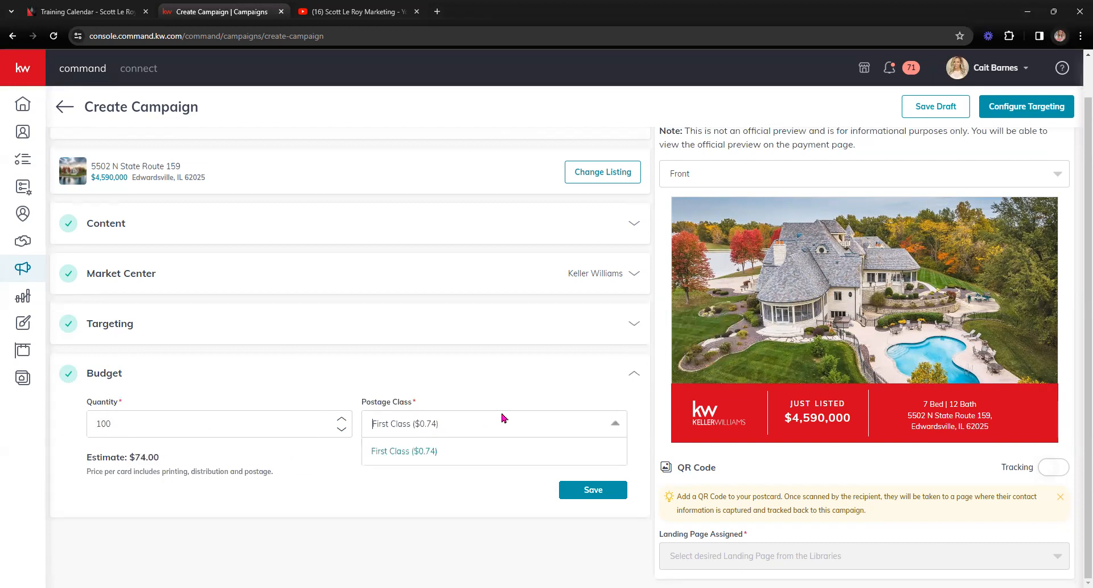
pyautogui.click(381, 505)
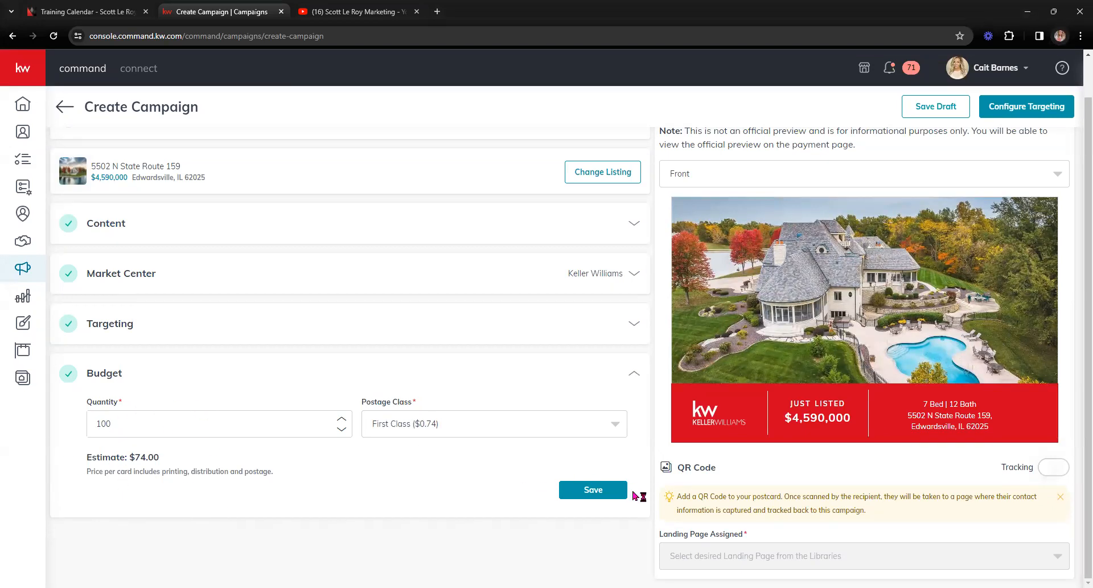
pyautogui.click(612, 490)
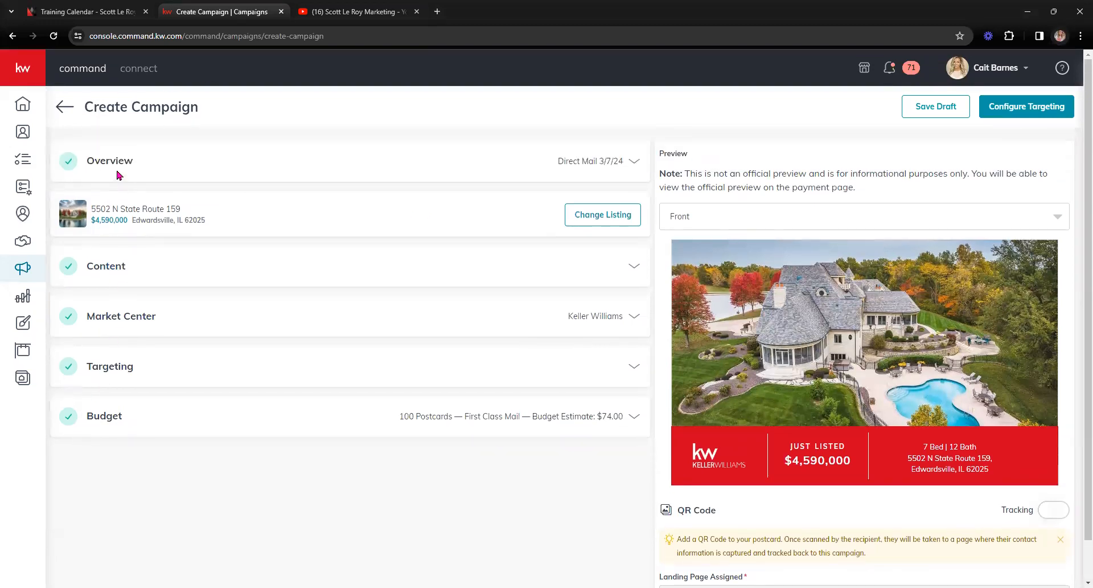
pyautogui.scroll(-1, 541, 544)
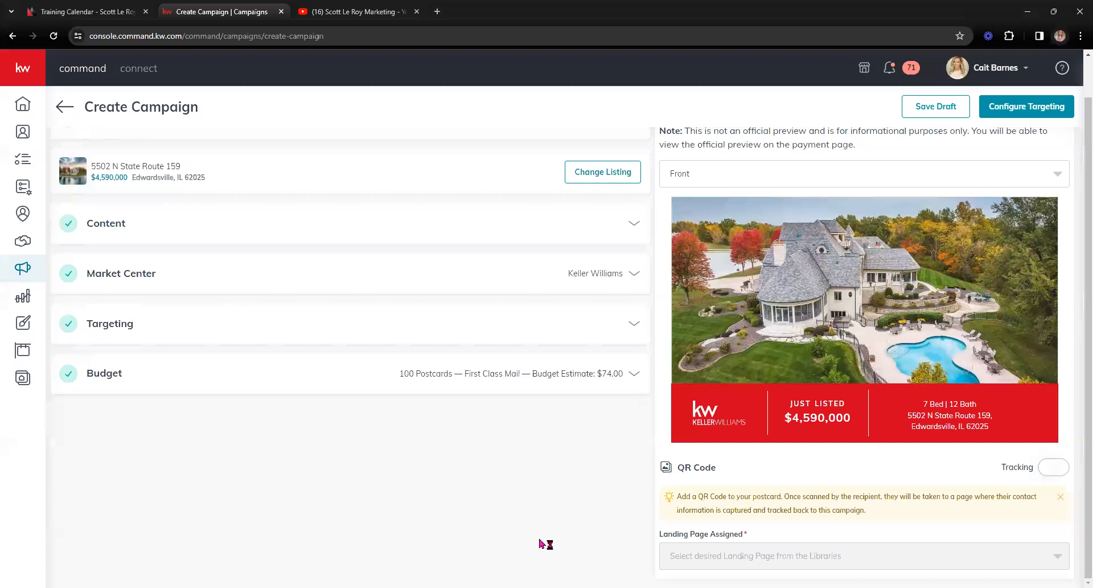
pyautogui.scroll(1, 541, 544)
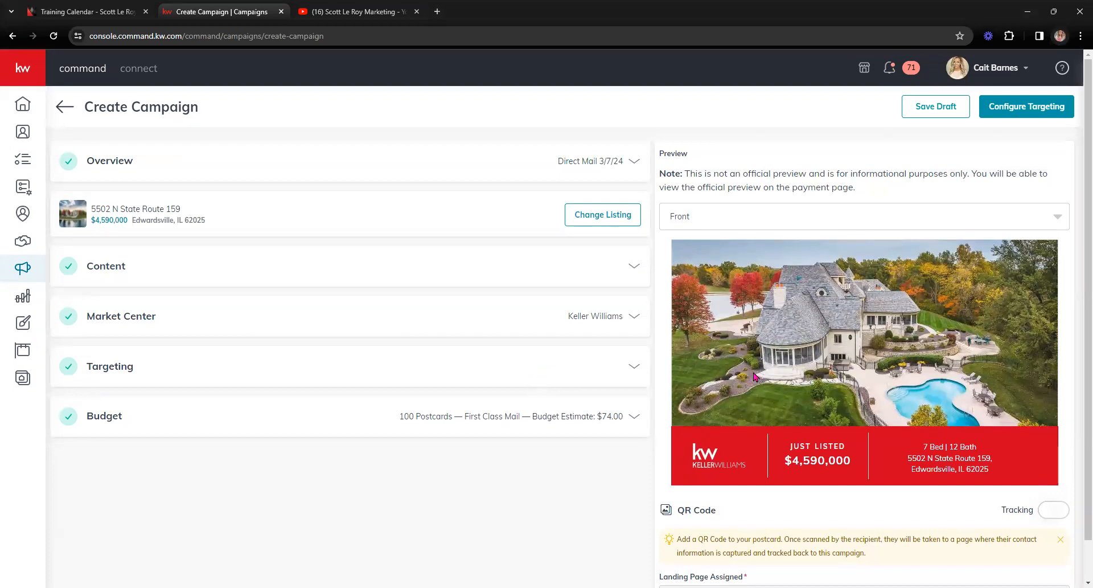
pyautogui.scroll(-1, 758, 376)
pyautogui.moveTo(673, 470); pyautogui.dragTo(1052, 511)
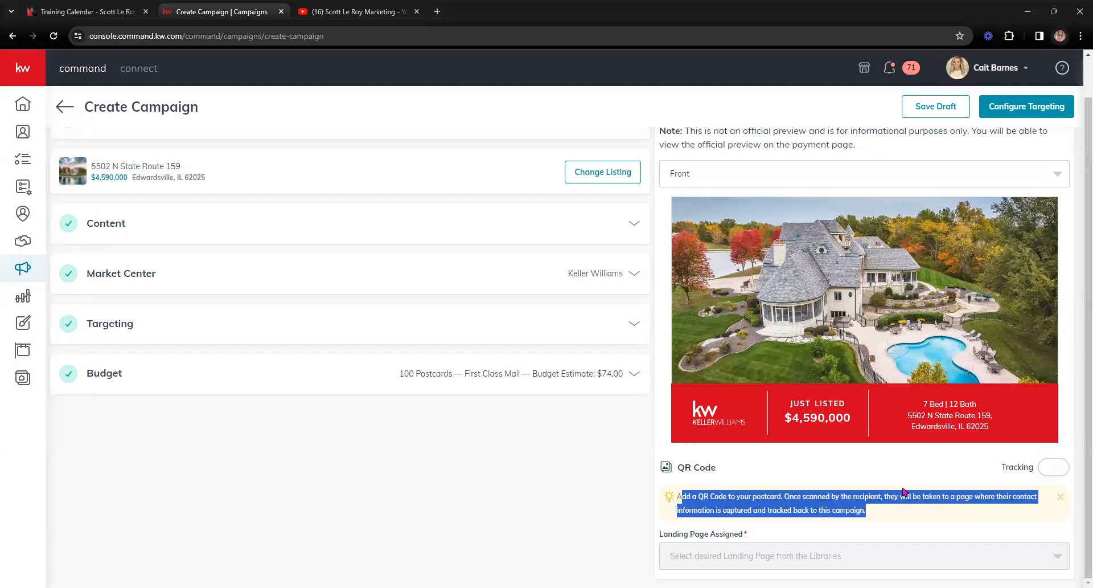
pyautogui.click(861, 471)
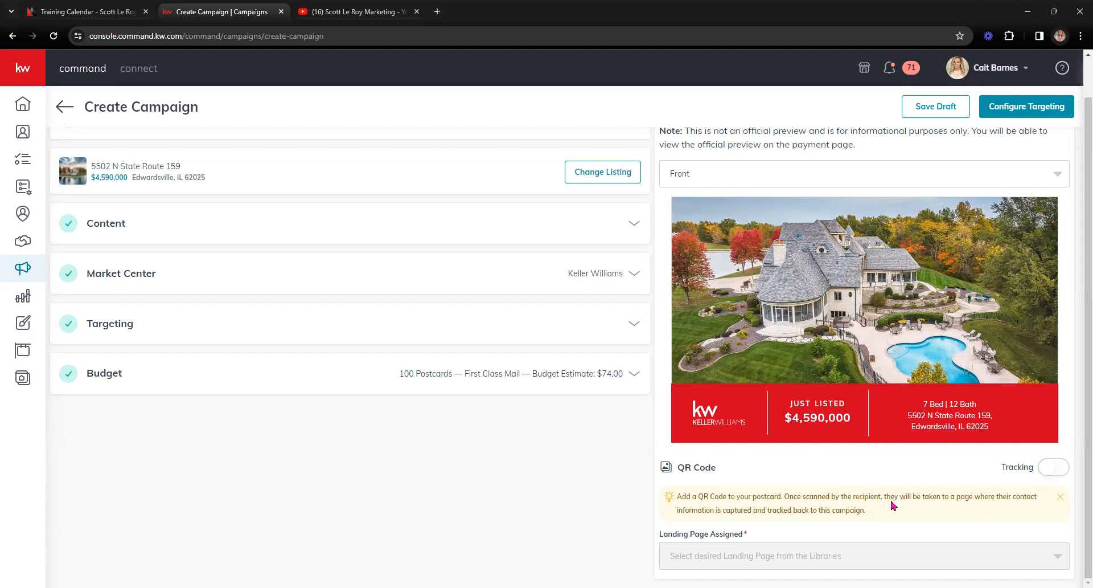
# Step: Enable QR code tracking linked to Agent Site Homepage, and preview the postcard back
pyautogui.click(1050, 470)
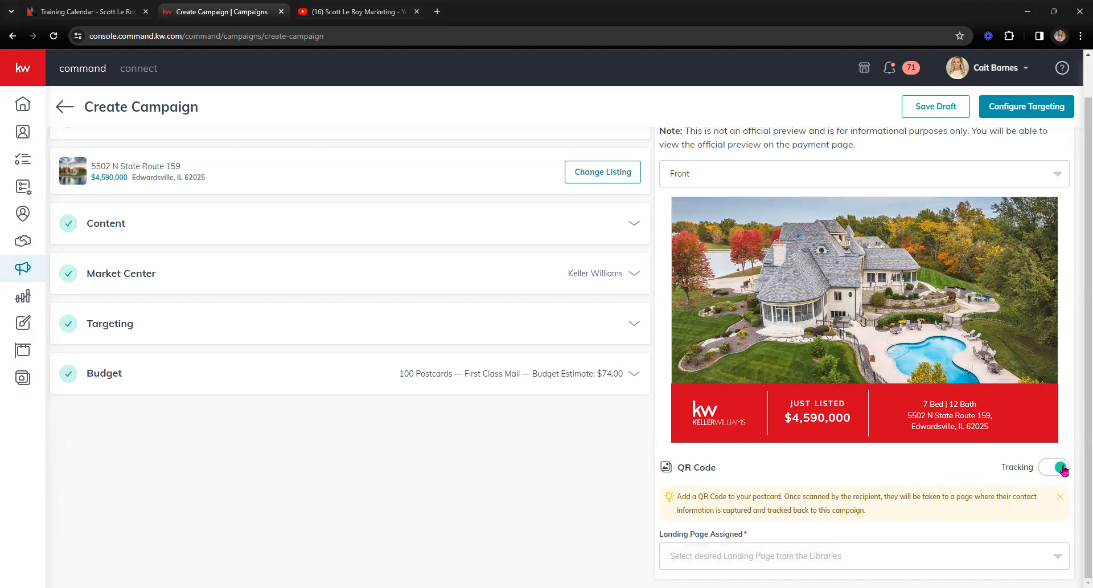
pyautogui.click(710, 553)
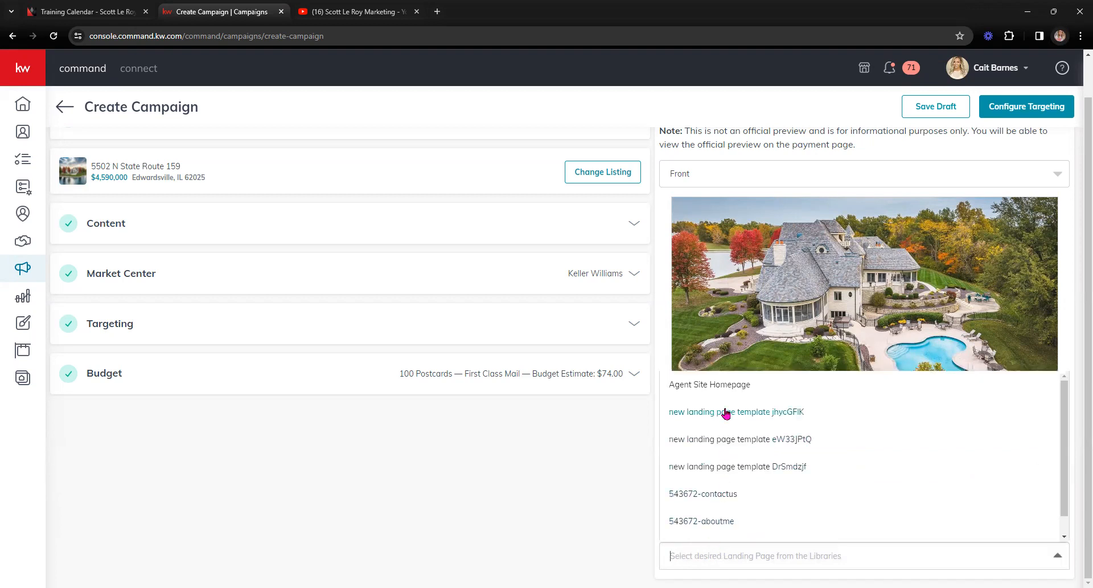
pyautogui.click(730, 388)
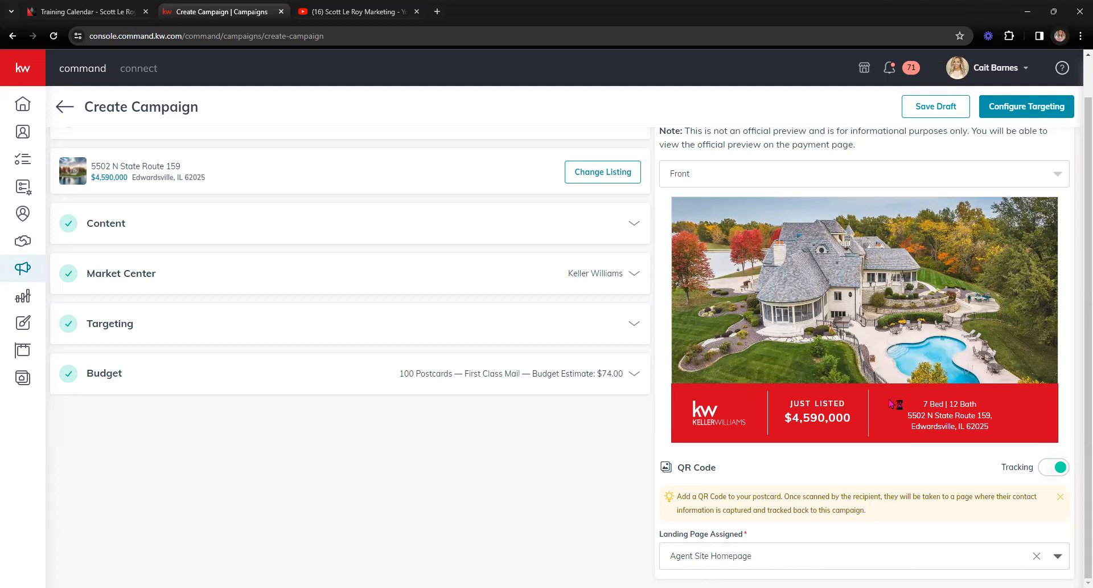
pyautogui.click(1018, 178)
pyautogui.click(751, 229)
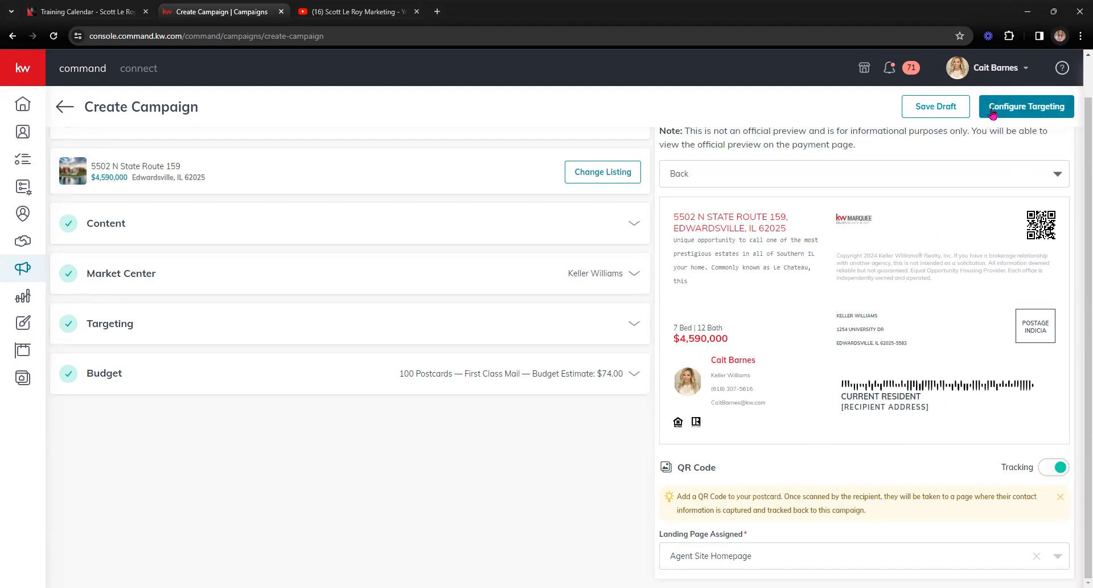
pyautogui.click(1043, 108)
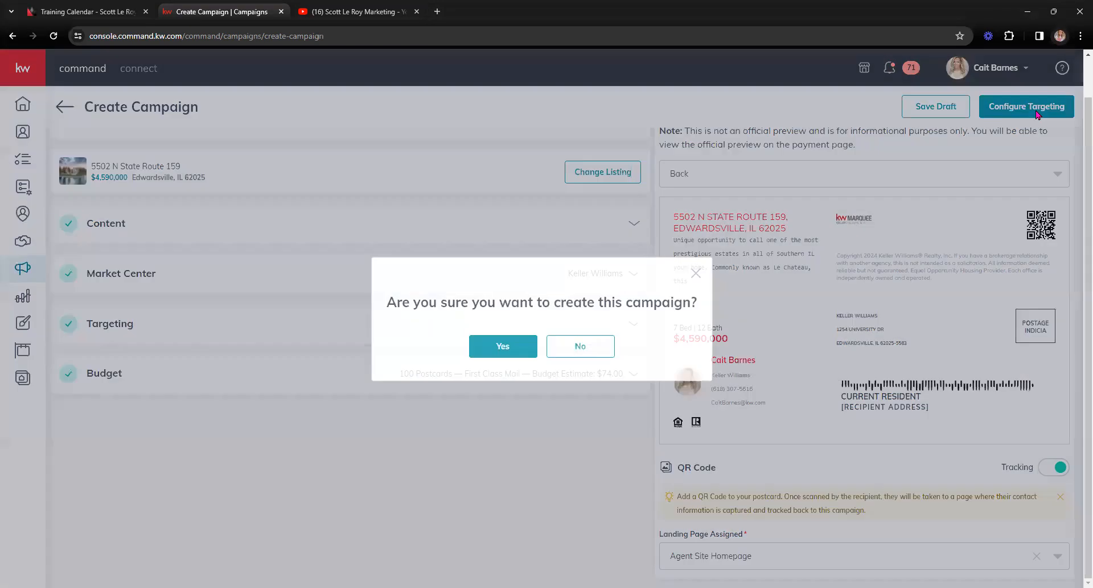
pyautogui.click(500, 344)
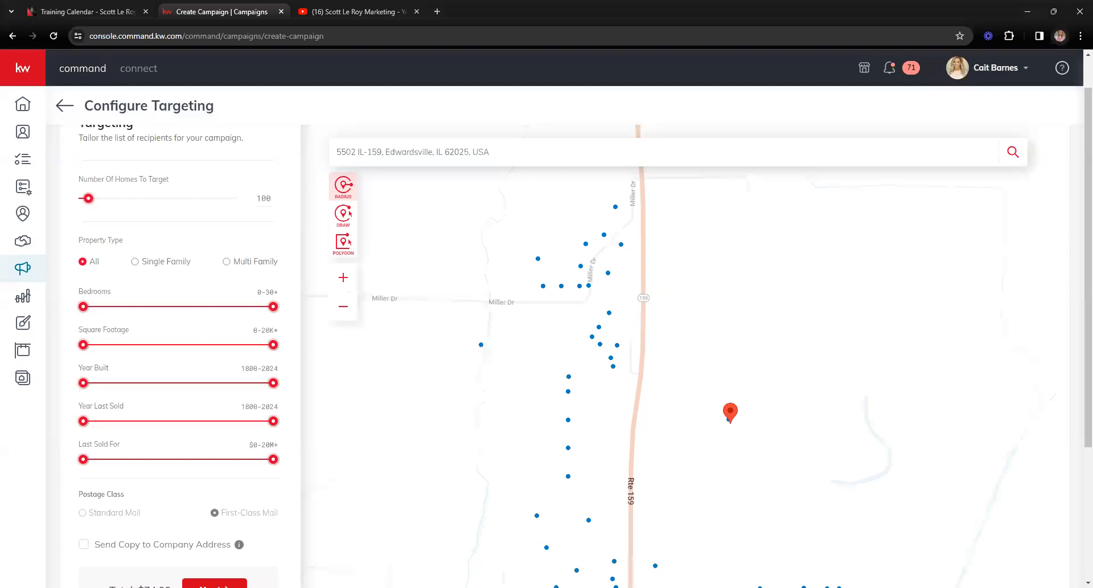
pyautogui.scroll(1, 279, 222)
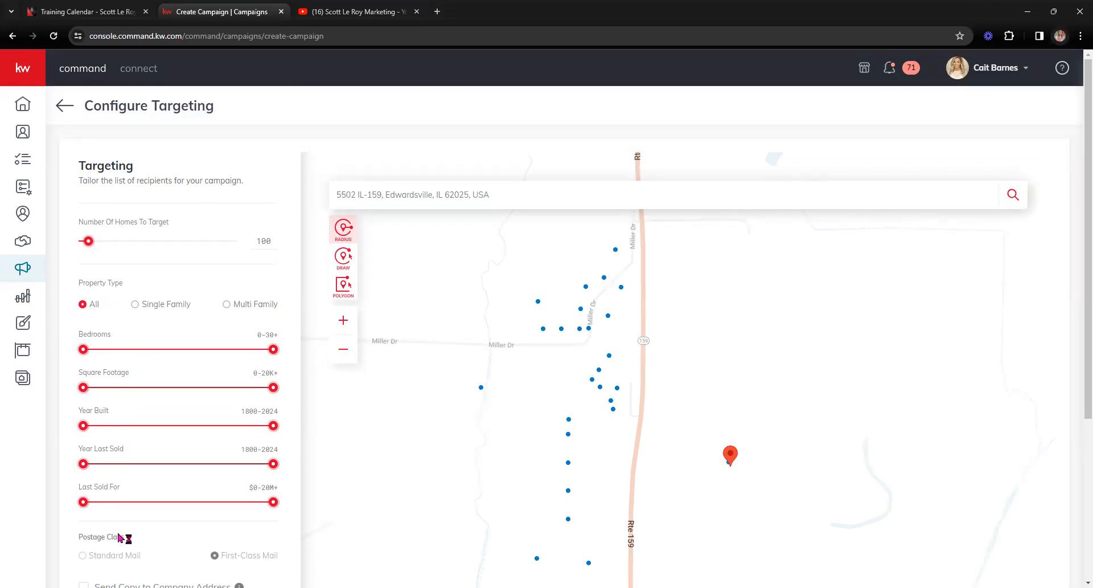
pyautogui.scroll(-3, 120, 537)
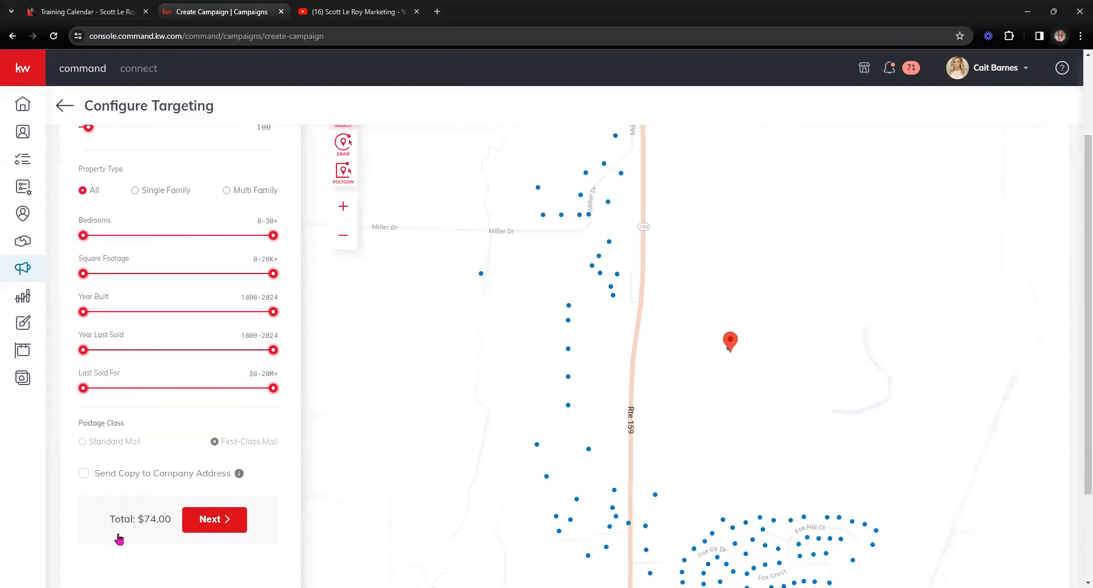
pyautogui.scroll(3, 120, 535)
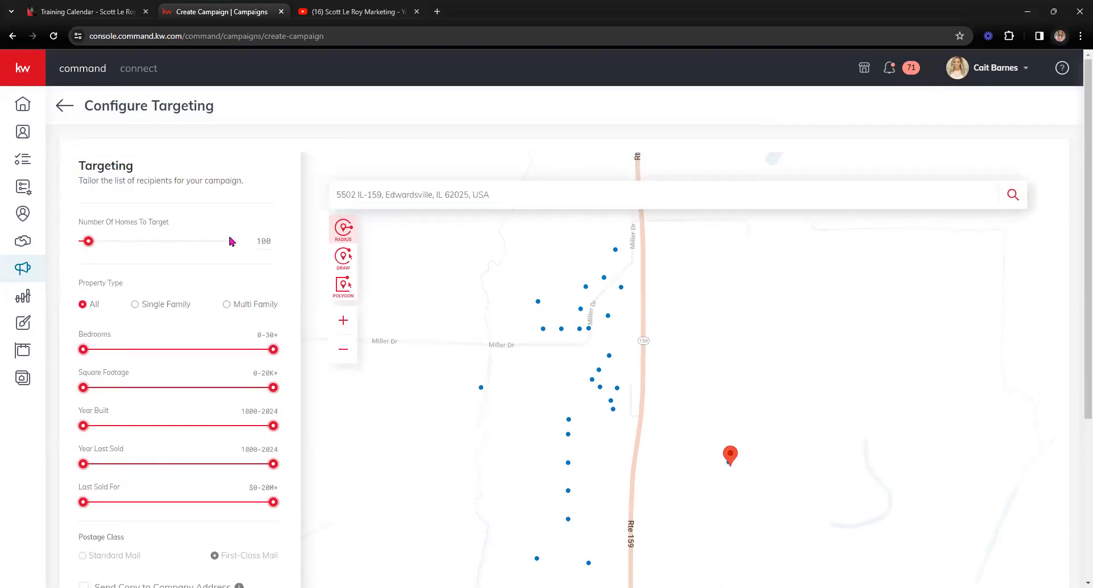
# Step: Raise Number Of Homes To Target to 300 and read the Property Type option tooltips
pyautogui.moveTo(92, 241); pyautogui.dragTo(103, 241)
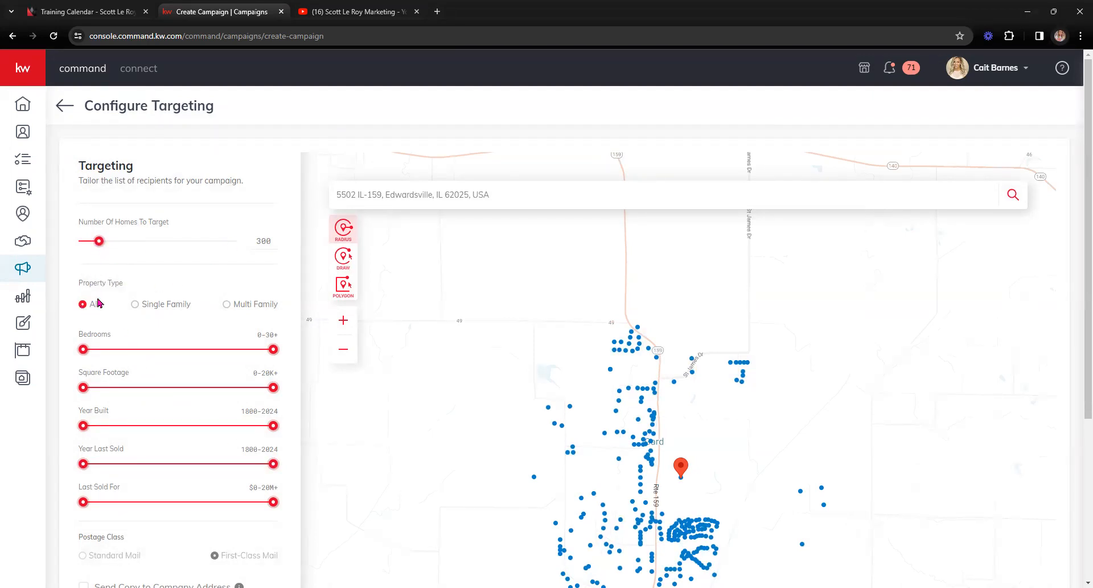
pyautogui.moveTo(274, 307)
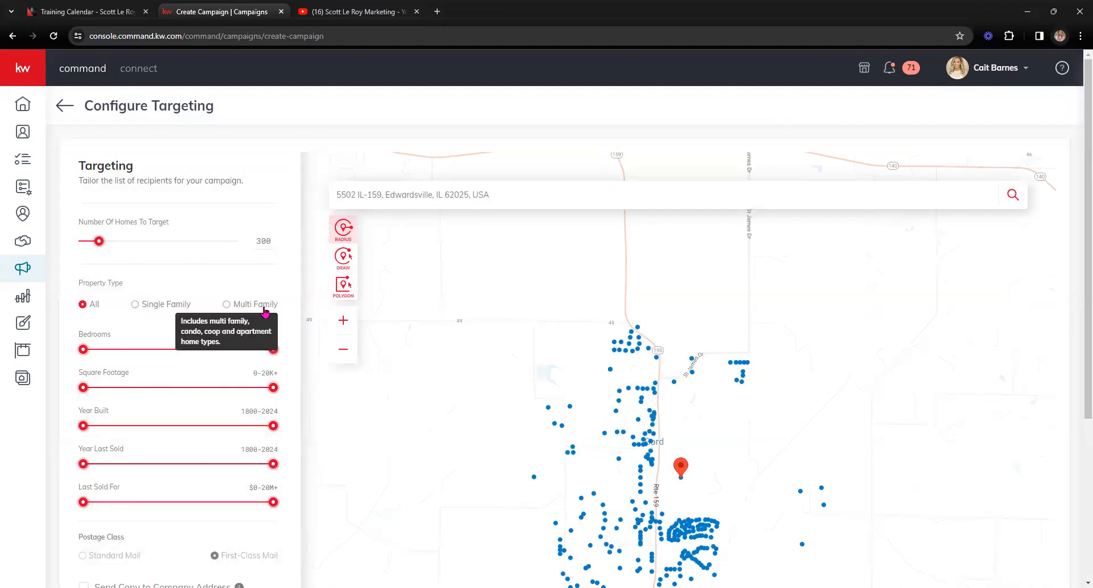
pyautogui.moveTo(140, 305)
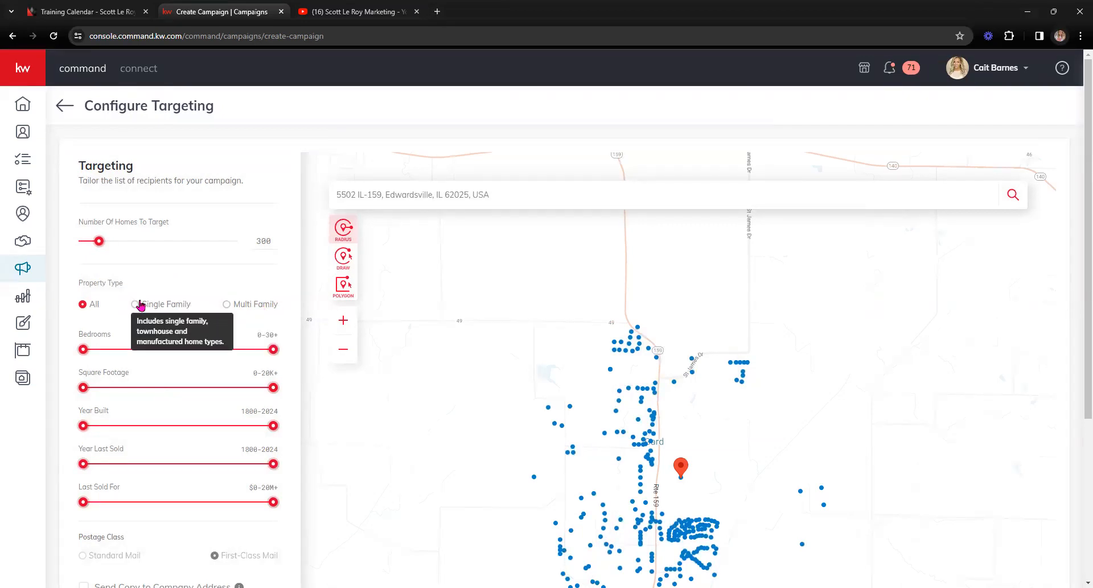
pyautogui.moveTo(229, 303)
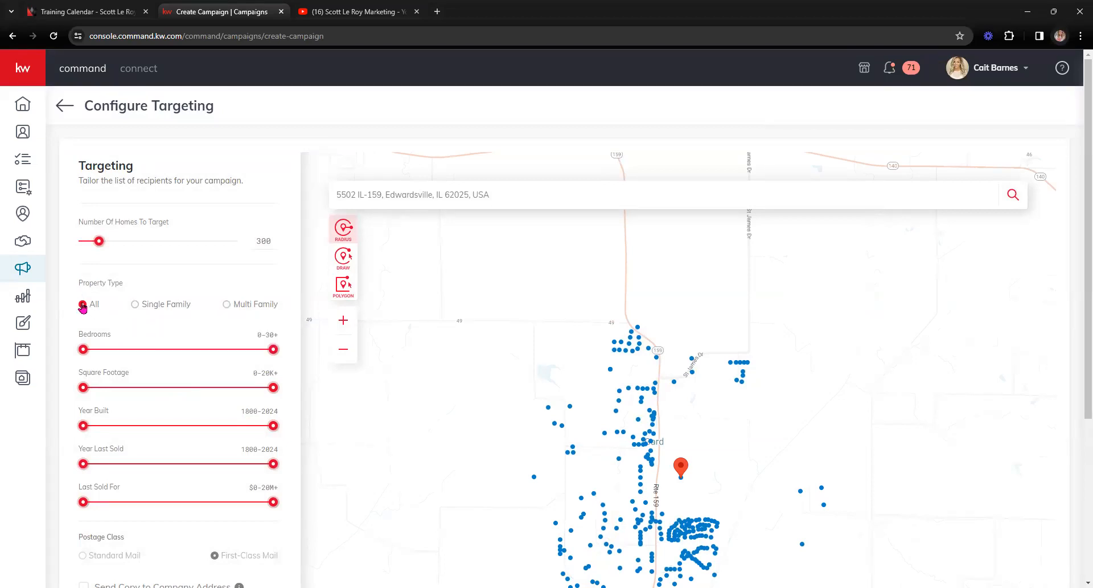
# Step: Limit recipients to Multi Family properties and inspect the Edwardsville recipient cluster
pyautogui.click(226, 304)
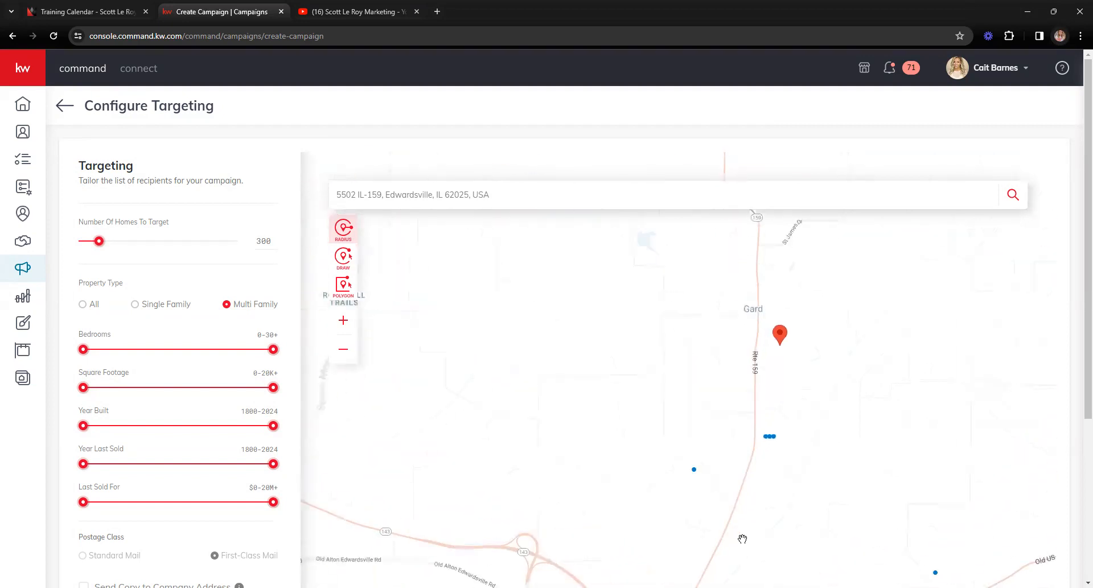
pyautogui.moveTo(744, 527); pyautogui.dragTo(721, 310)
pyautogui.scroll(3, 721, 310)
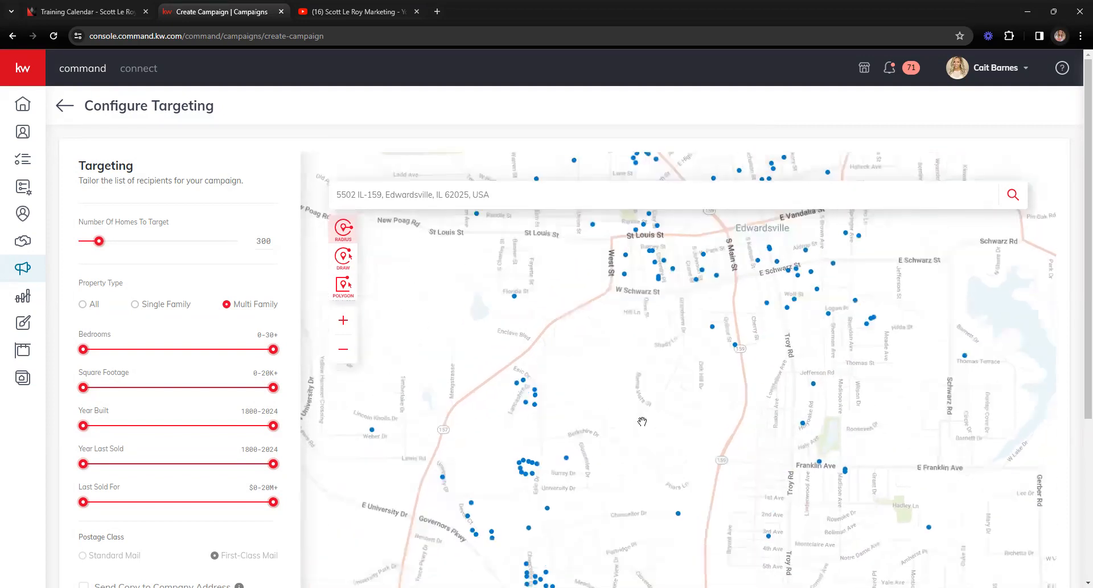
pyautogui.scroll(2, 642, 422)
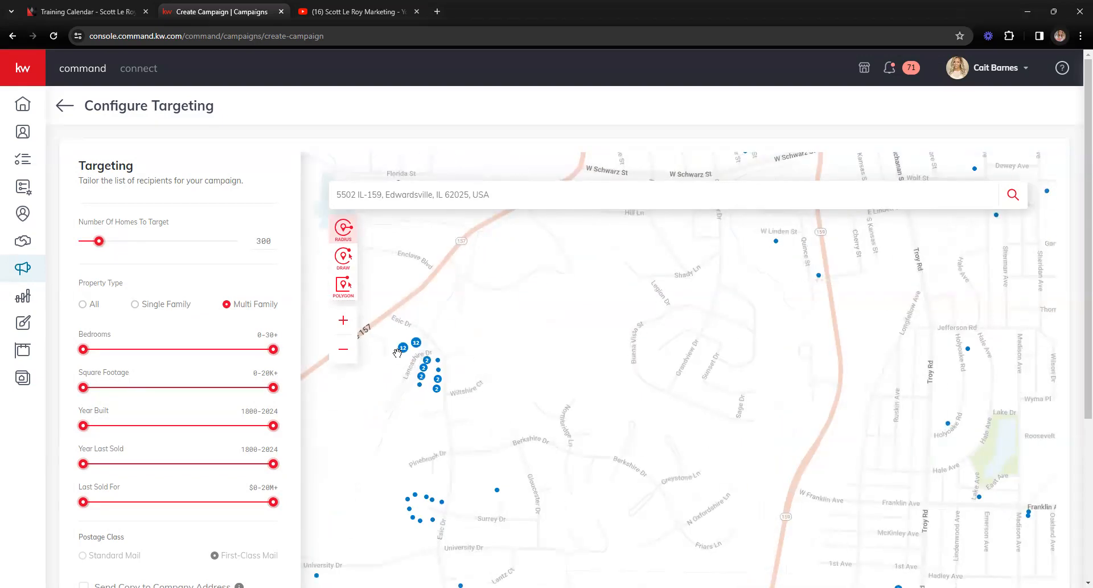
pyautogui.moveTo(425, 410)
pyautogui.mouseDown()
pyautogui.moveTo(490, 422)
pyautogui.moveTo(518, 412)
pyautogui.mouseUp()
pyautogui.moveTo(510, 352)
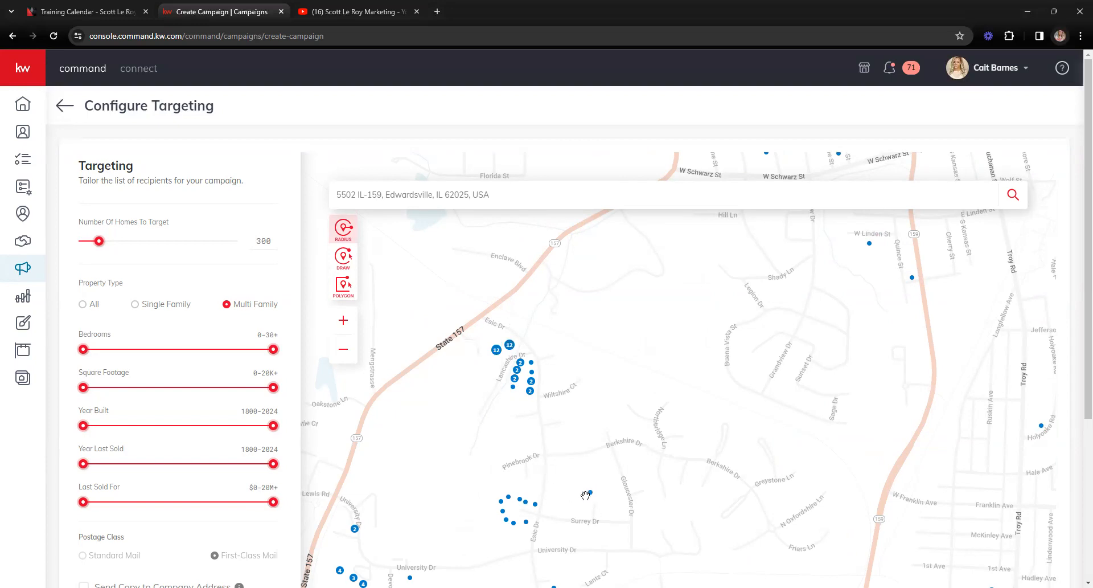
pyautogui.moveTo(592, 497)
# Step: Pan and zoom the map over Troy Rd, Jaime Lynn Ct and Harvard Dr recipients
pyautogui.scroll(-1, 704, 432)
pyautogui.moveTo(708, 523); pyautogui.dragTo(620, 336)
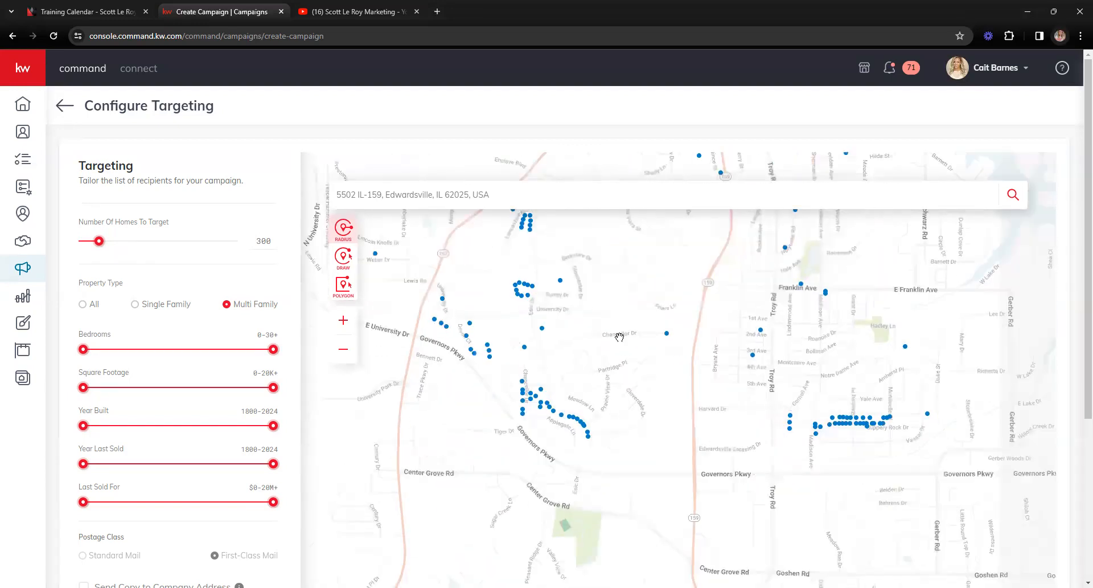
pyautogui.scroll(1, 688, 414)
pyautogui.scroll(1, 718, 435)
pyautogui.moveTo(947, 495); pyautogui.dragTo(620, 350)
pyautogui.scroll(1, 783, 387)
pyautogui.moveTo(906, 360); pyautogui.dragTo(700, 556)
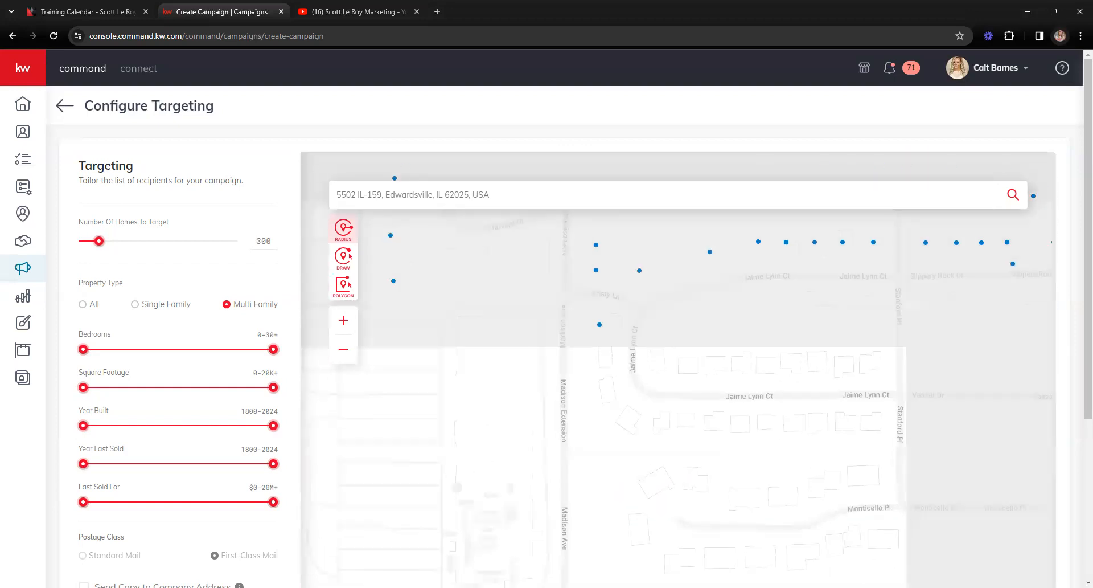
pyautogui.moveTo(751, 372); pyautogui.dragTo(724, 445)
pyautogui.scroll(-4, 723, 446)
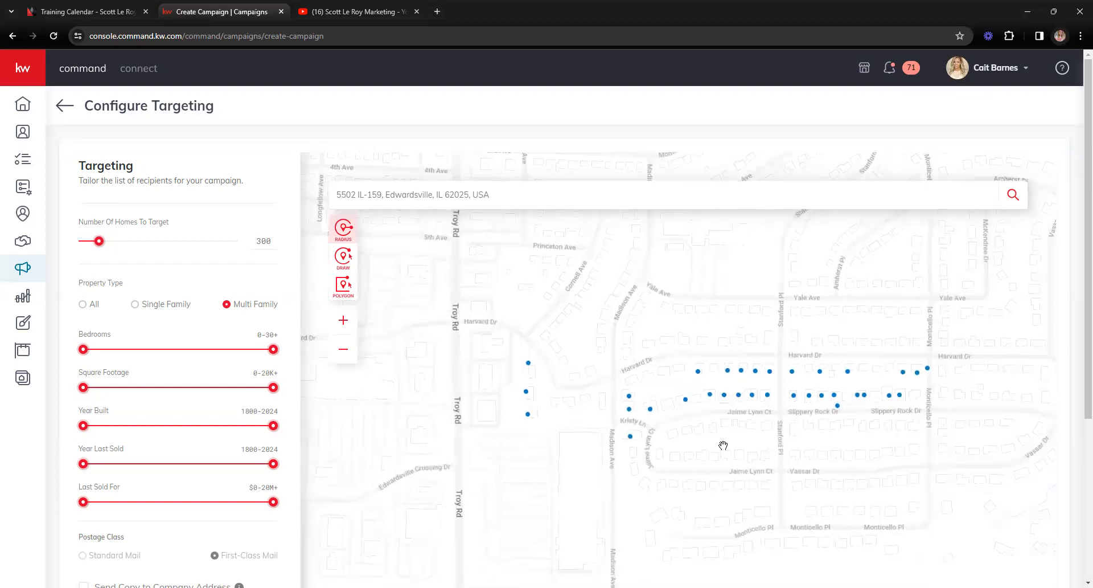
pyautogui.scroll(-1, 723, 445)
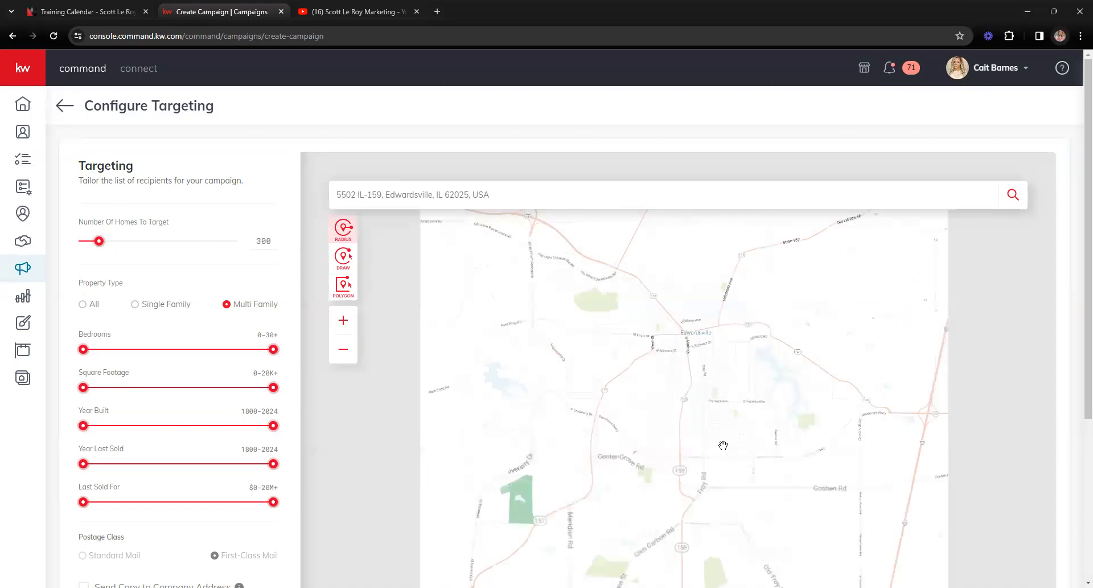
pyautogui.scroll(-1, 693, 315)
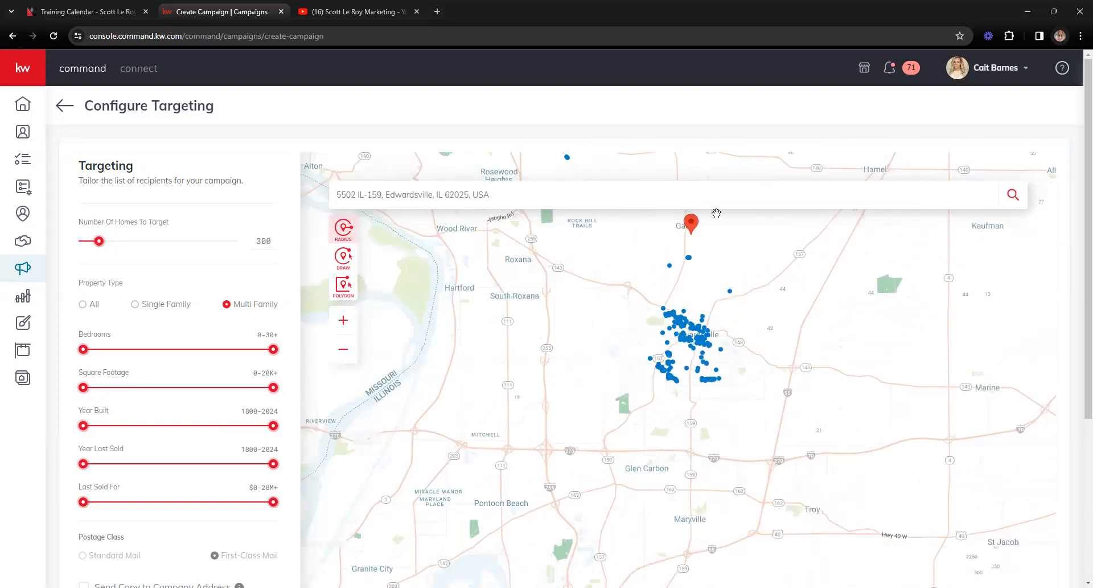
pyautogui.scroll(-1, 613, 245)
pyautogui.moveTo(593, 273); pyautogui.dragTo(559, 415)
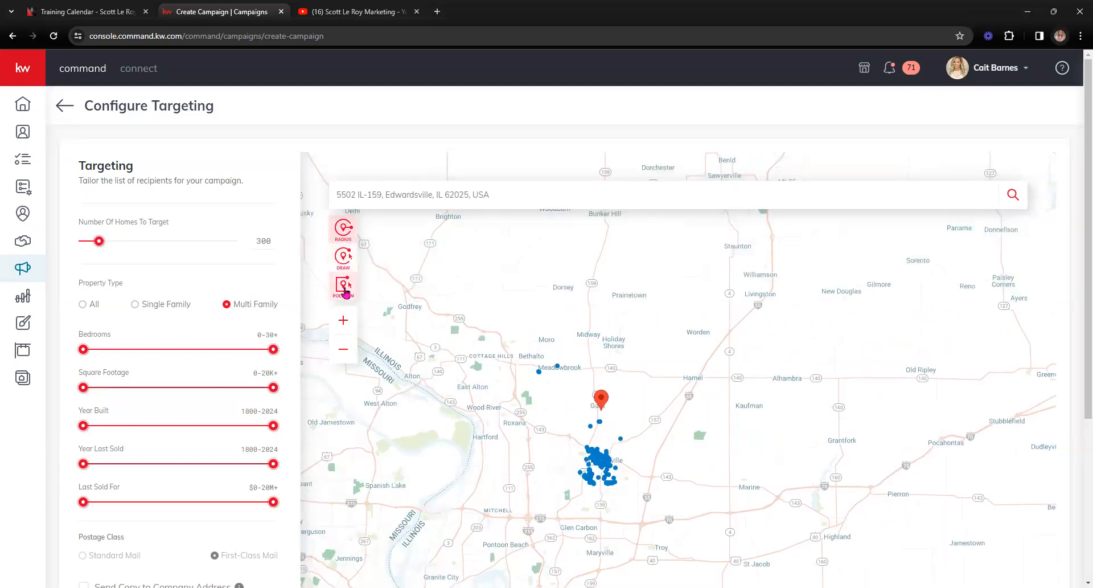
pyautogui.scroll(1, 422, 355)
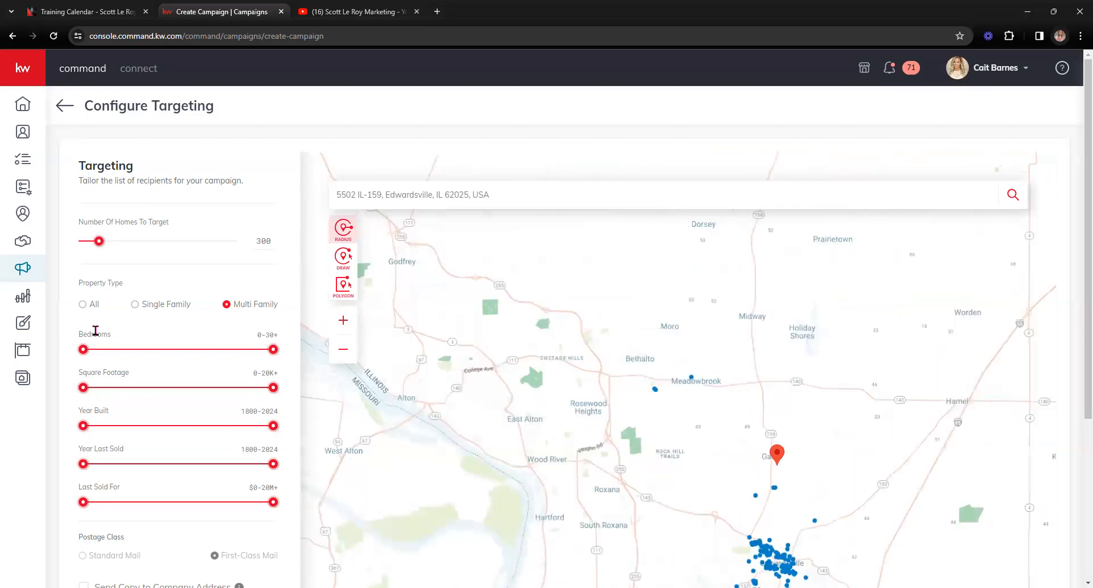
# Step: Try Single Family, move the centre pin north, then return to All property types
pyautogui.click(135, 303)
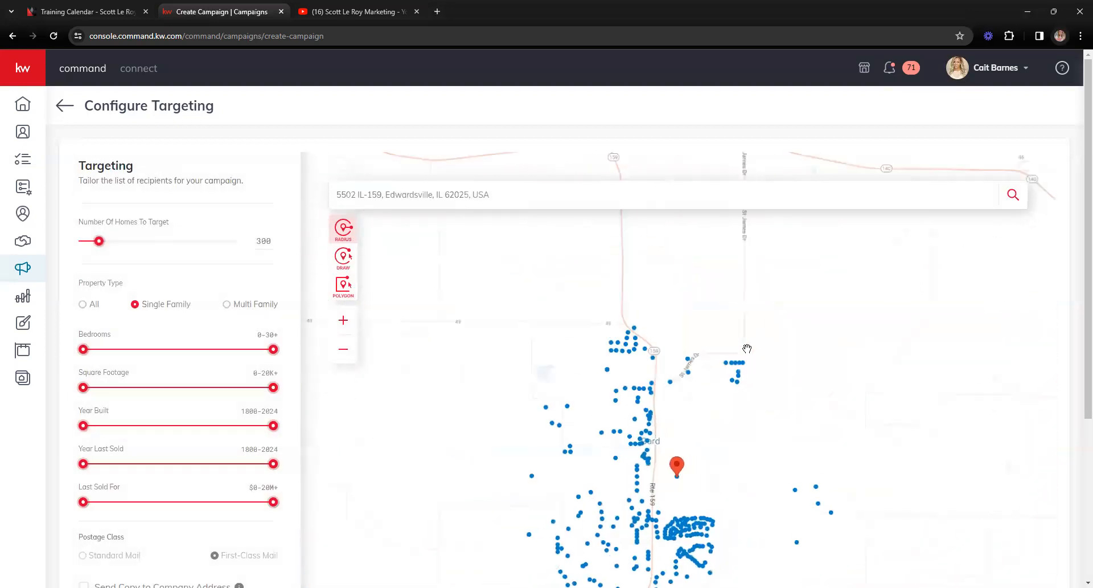
pyautogui.moveTo(675, 465); pyautogui.dragTo(661, 503)
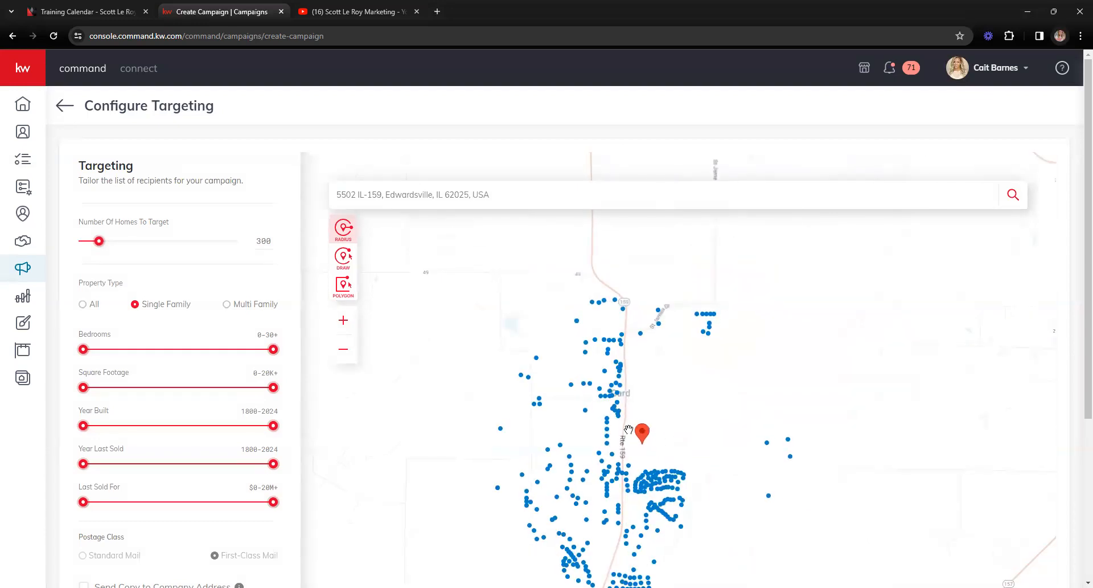
pyautogui.moveTo(641, 431); pyautogui.dragTo(648, 360)
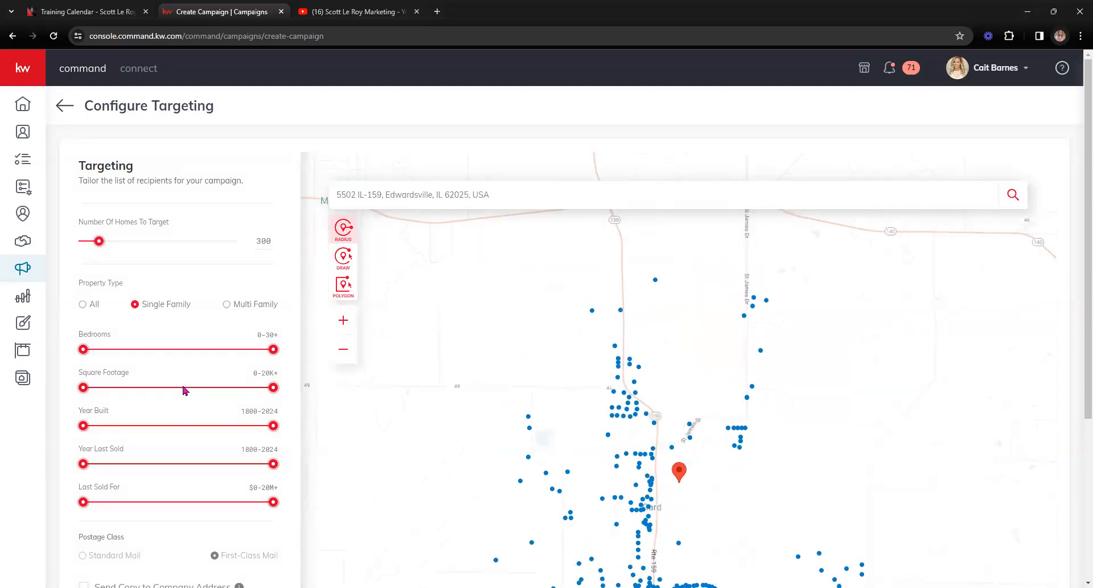
pyautogui.click(83, 304)
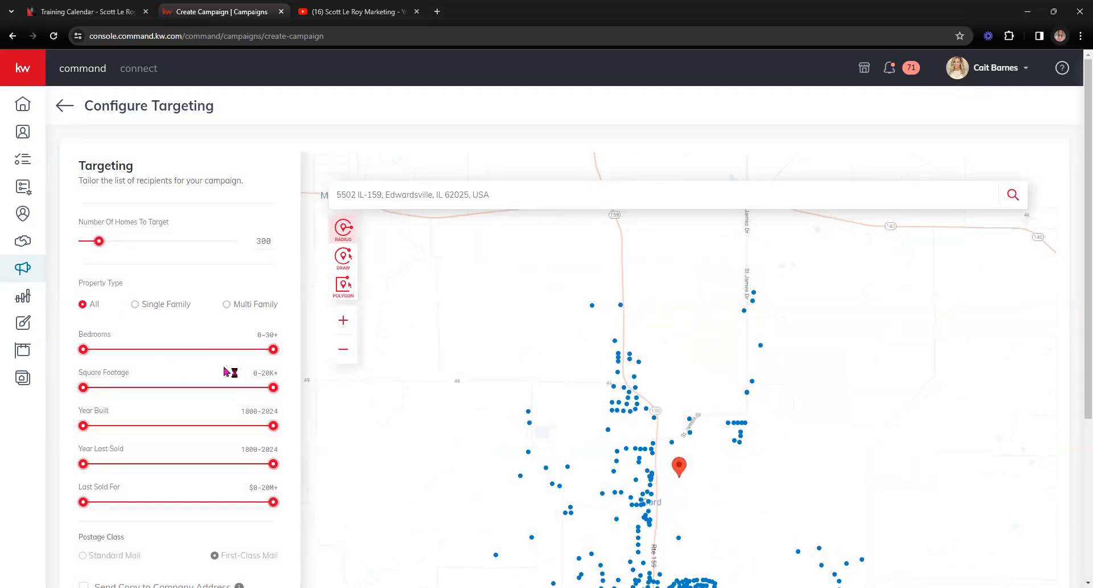
# Step: Limit targeting to 0–5 bedrooms, up to 3,459 sq ft, built by 2000, last sold by 2015
pyautogui.moveTo(273, 350); pyautogui.dragTo(150, 350)
pyautogui.moveTo(274, 393); pyautogui.dragTo(123, 399)
pyautogui.moveTo(274, 429); pyautogui.dragTo(169, 432)
pyautogui.scroll(-1, 213, 434)
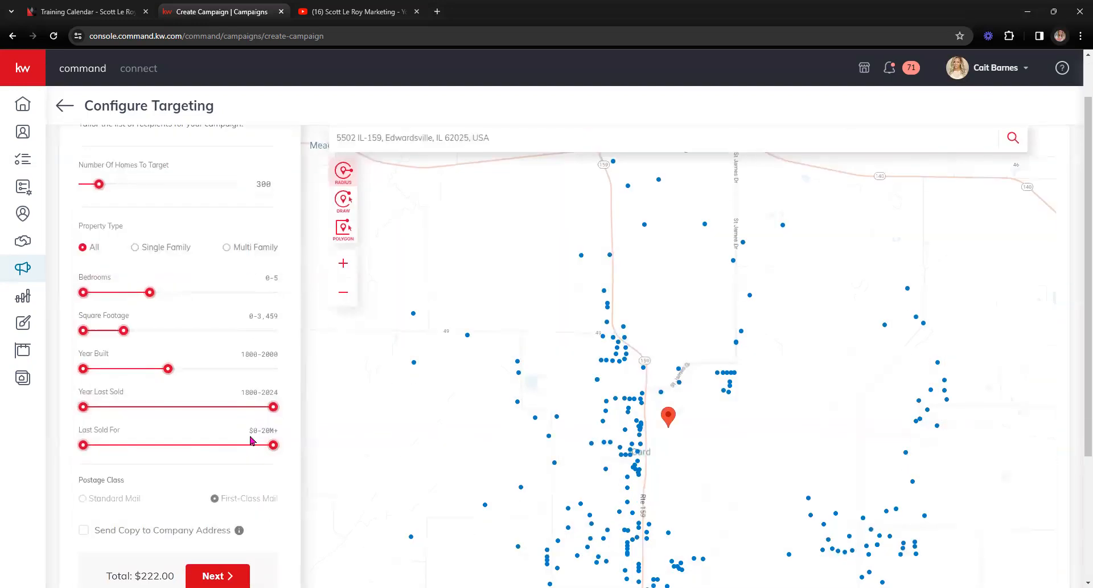
pyautogui.moveTo(273, 407); pyautogui.dragTo(235, 411)
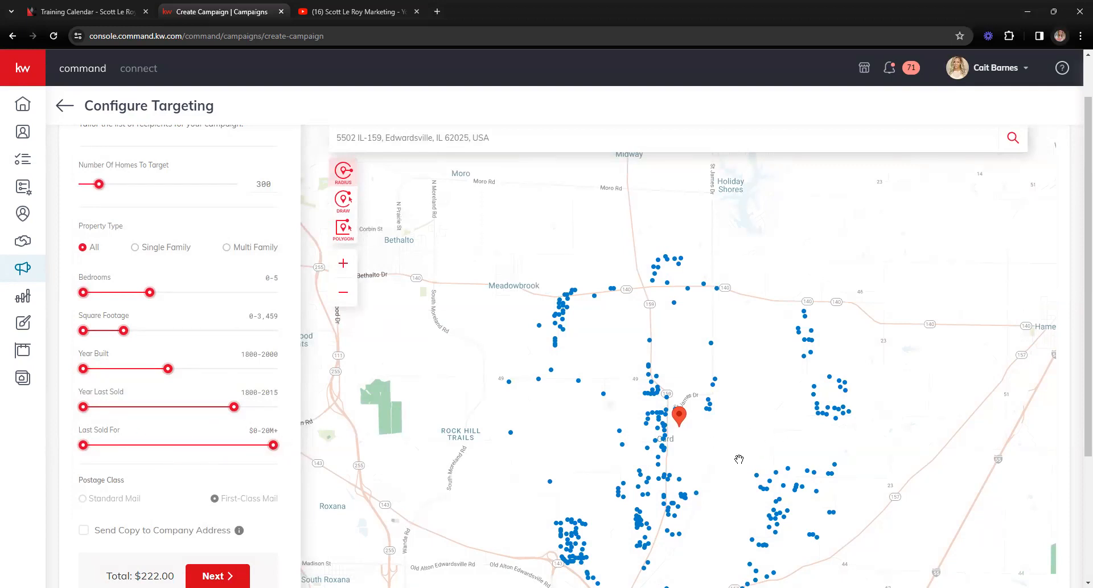
pyautogui.moveTo(739, 459); pyautogui.dragTo(713, 355)
pyautogui.scroll(-2, 715, 378)
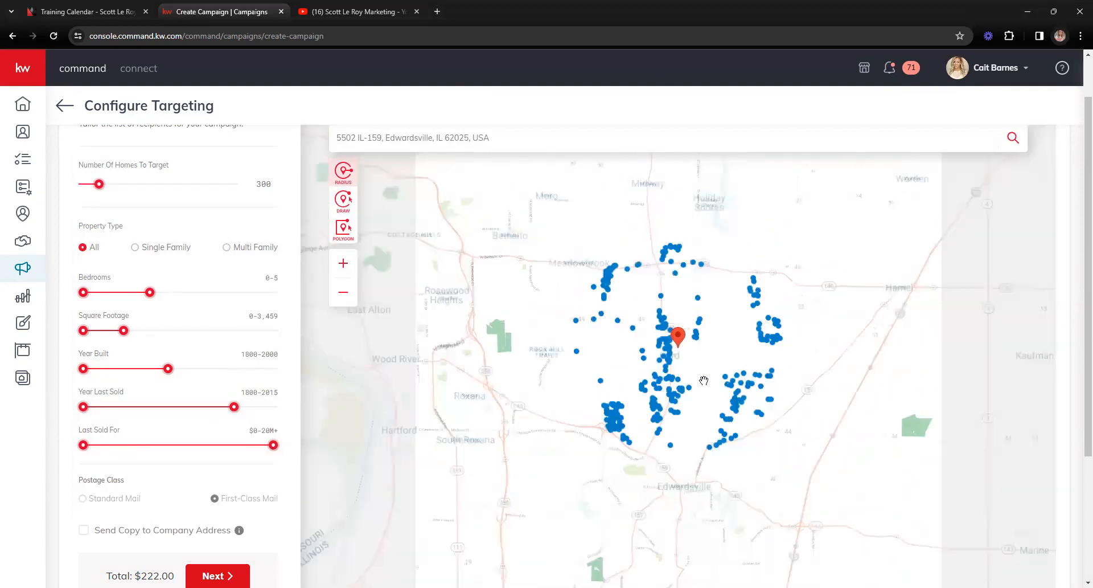
pyautogui.moveTo(681, 381)
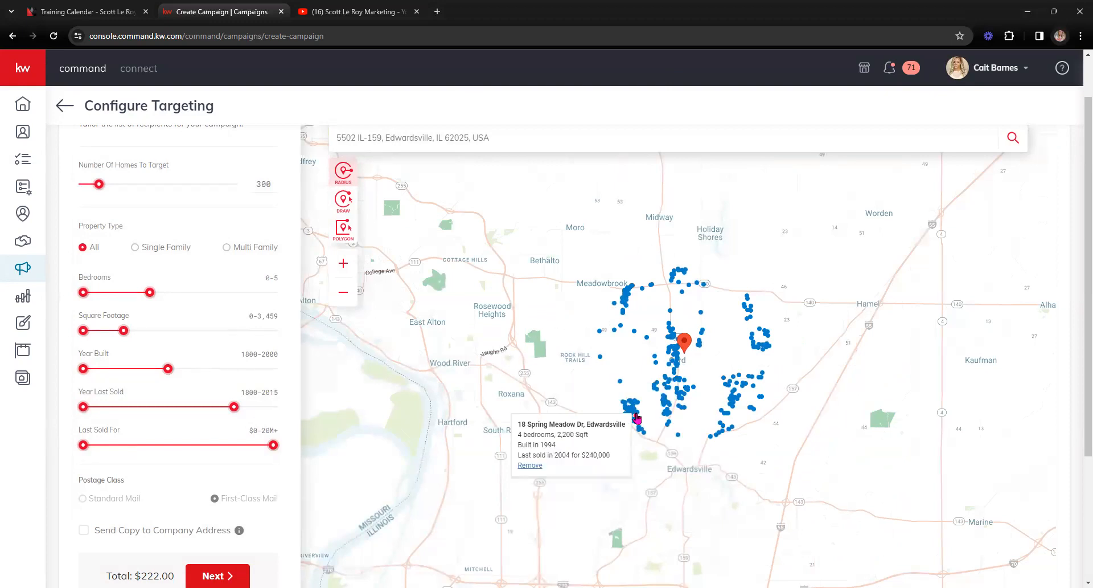
pyautogui.moveTo(622, 384)
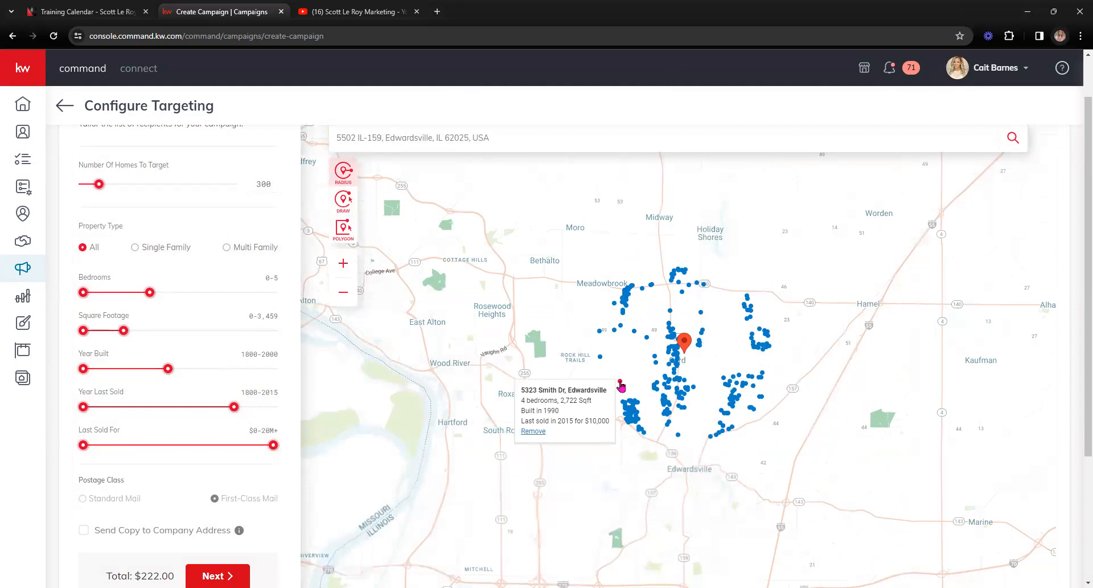
pyautogui.click(534, 431)
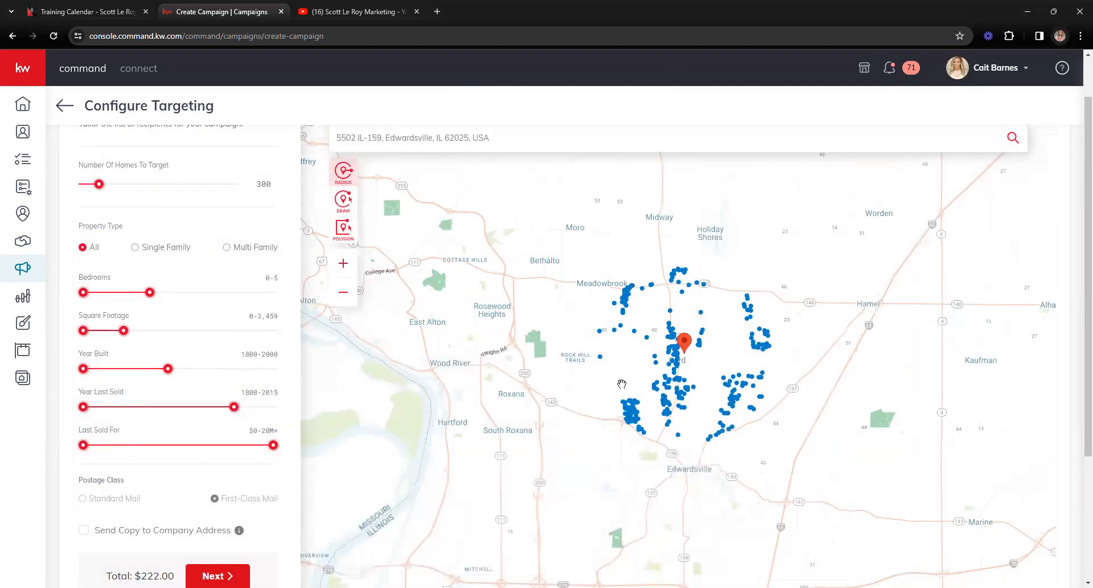
pyautogui.moveTo(621, 383)
pyautogui.scroll(1, 733, 352)
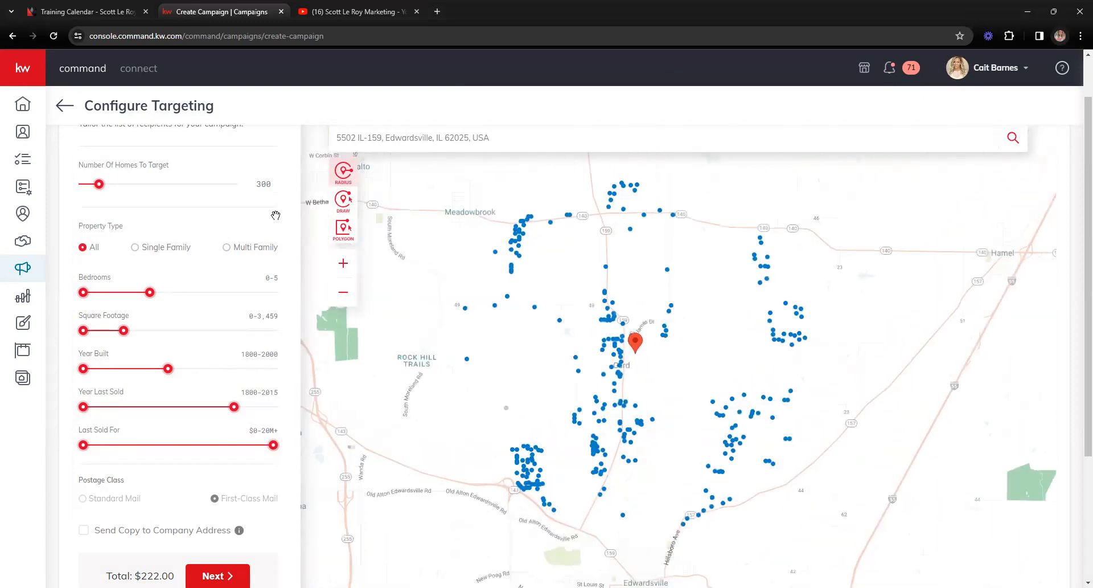
# Step: Target 180 homes plus a copy to the company address ($133.94 total), then continue
pyautogui.moveTo(100, 185); pyautogui.dragTo(92, 184)
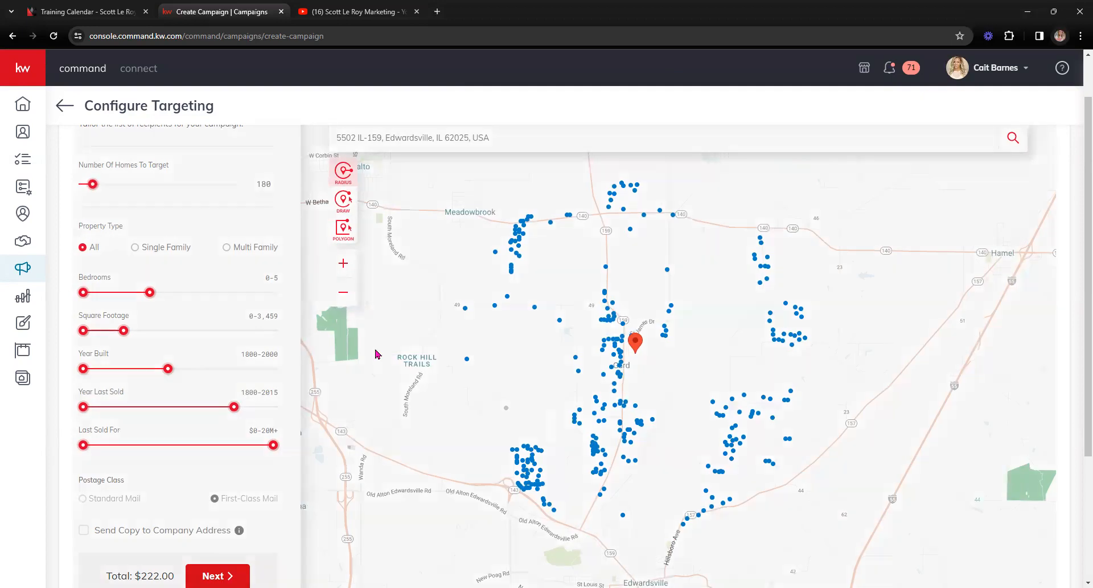
pyautogui.scroll(-2, 603, 456)
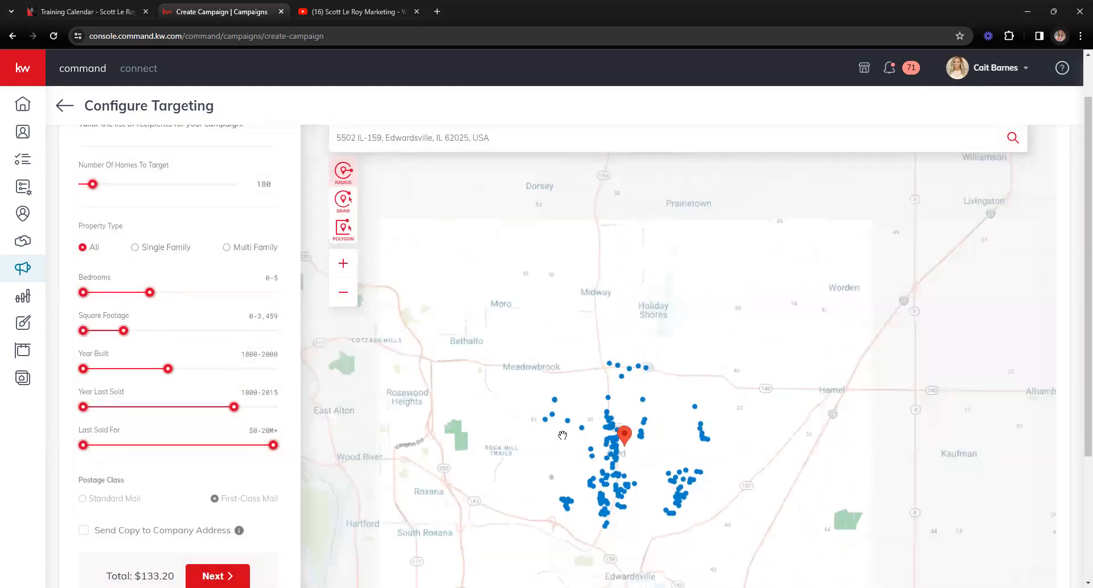
pyautogui.scroll(-2, 101, 472)
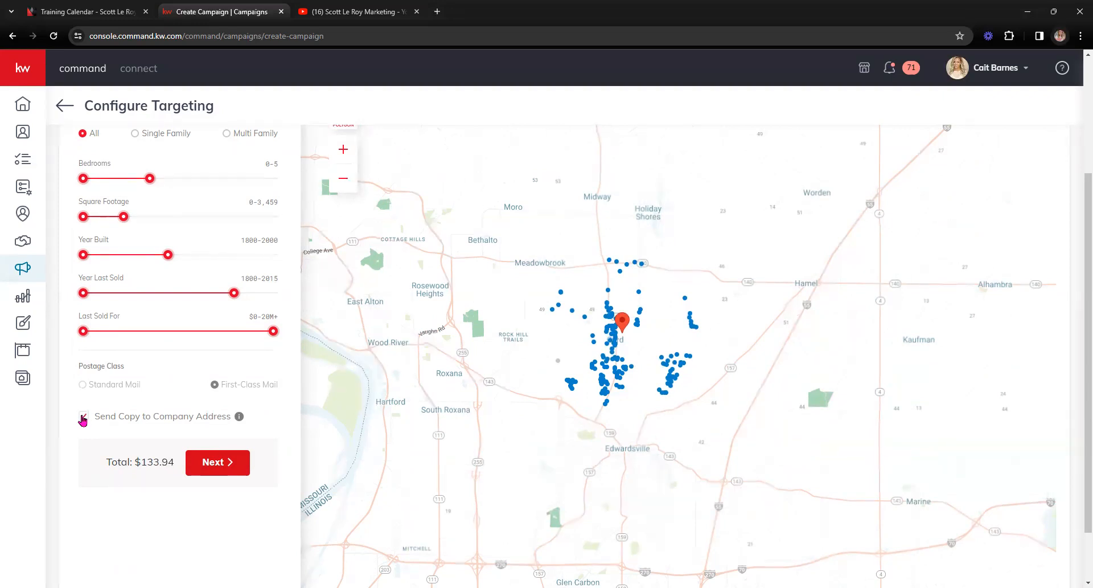
pyautogui.click(84, 419)
pyautogui.moveTo(240, 417)
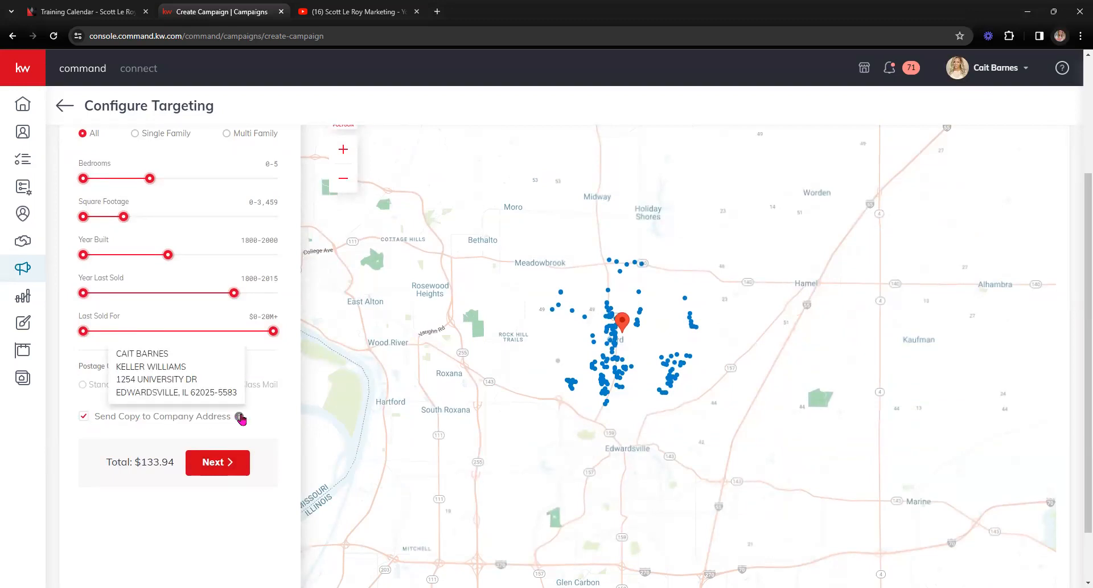
pyautogui.scroll(-1, 147, 495)
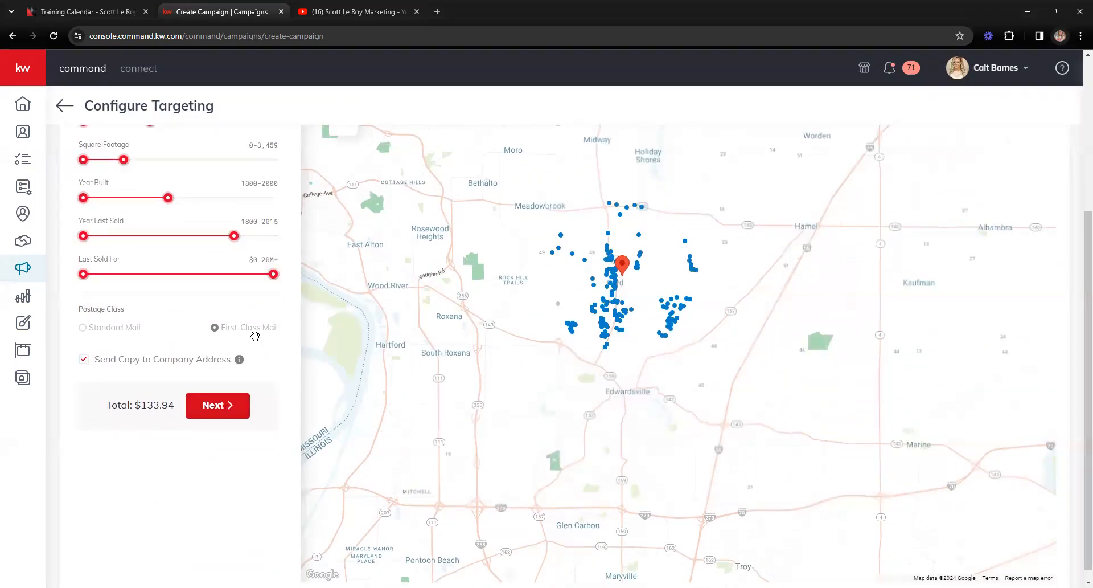
pyautogui.scroll(3, 211, 454)
pyautogui.scroll(1, 211, 454)
pyautogui.scroll(-4, 212, 454)
pyautogui.click(226, 416)
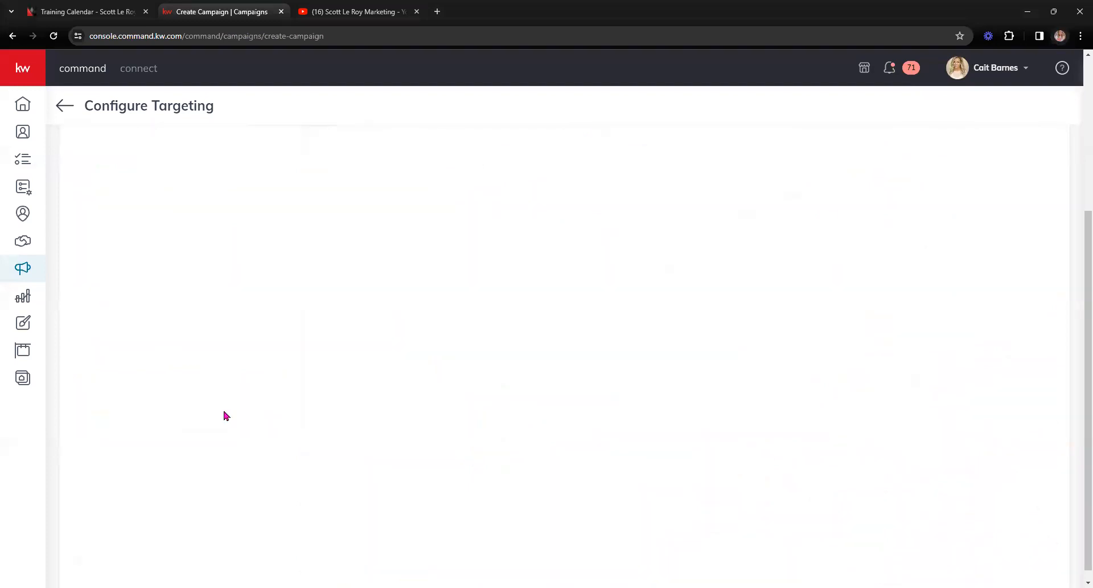
# Step: Scroll up to view the postcard's Front and Back Preview images
pyautogui.scroll(2, 230, 427)
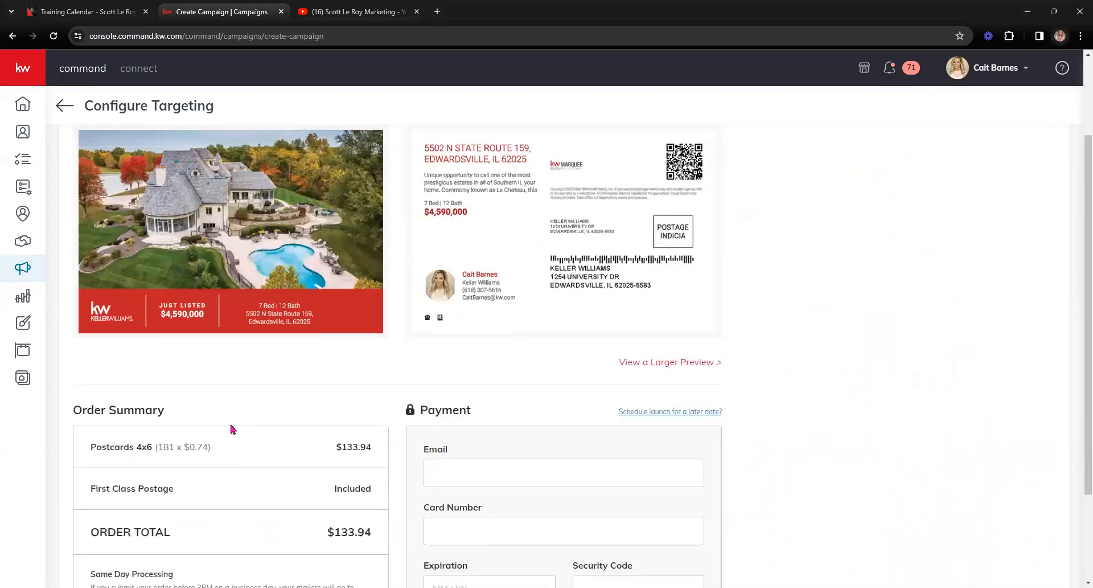
pyautogui.scroll(2, 232, 429)
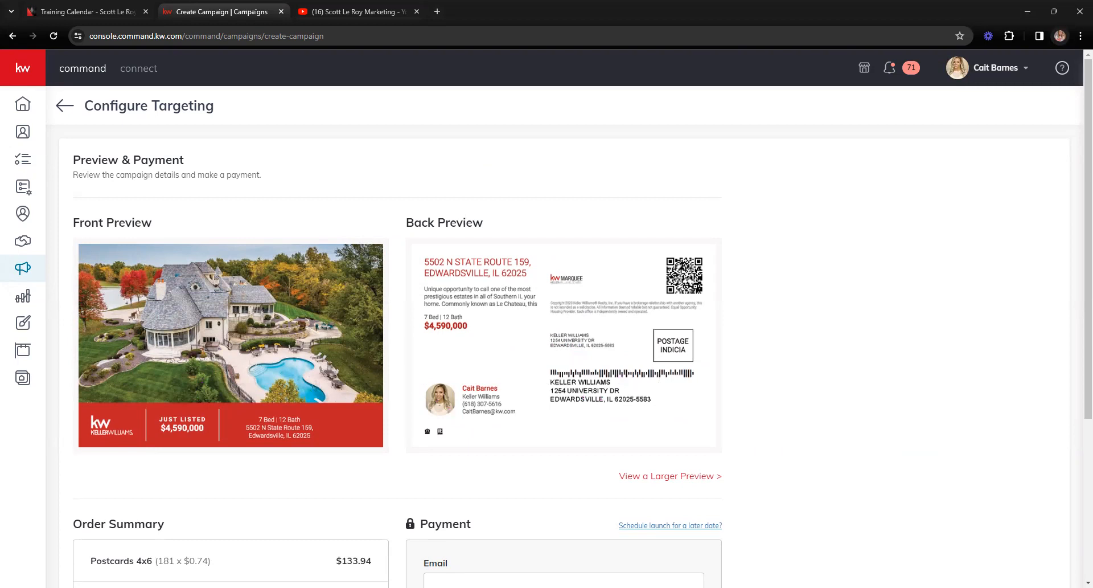
# Step: Open the larger postcard preview PDF in a new tab, then return to the campaign tab
pyautogui.click(678, 479)
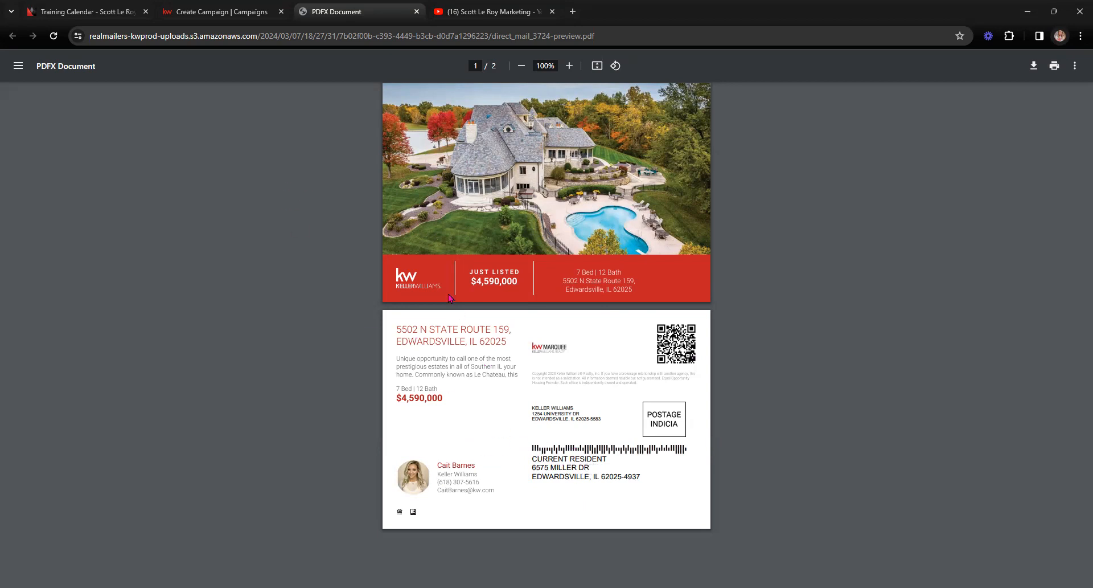
pyautogui.hotkey('ctrl', 'shift', 'Tab')
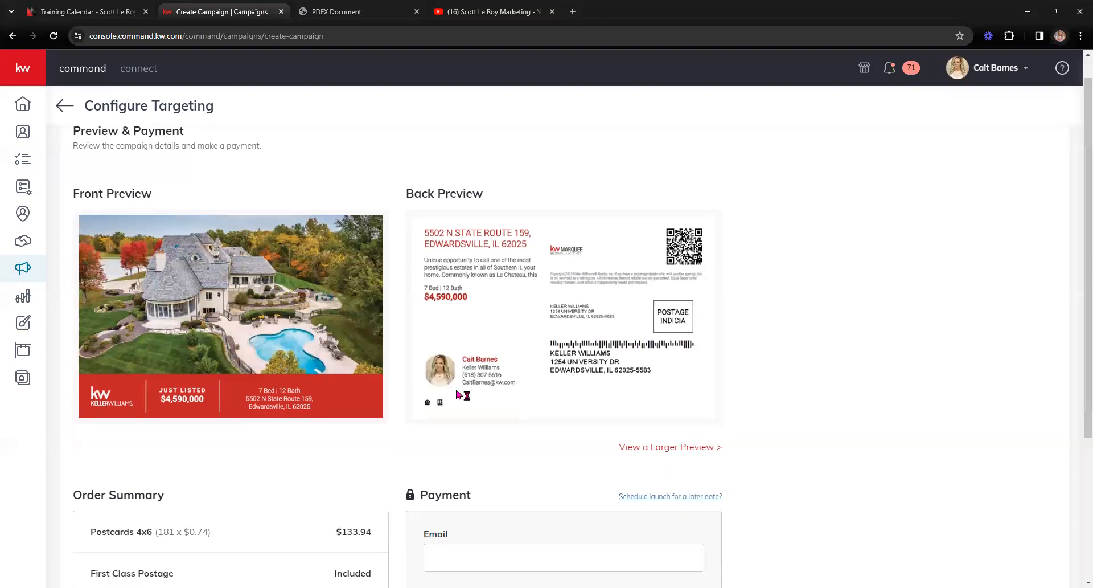
pyautogui.scroll(-1, 459, 394)
pyautogui.scroll(2, 462, 394)
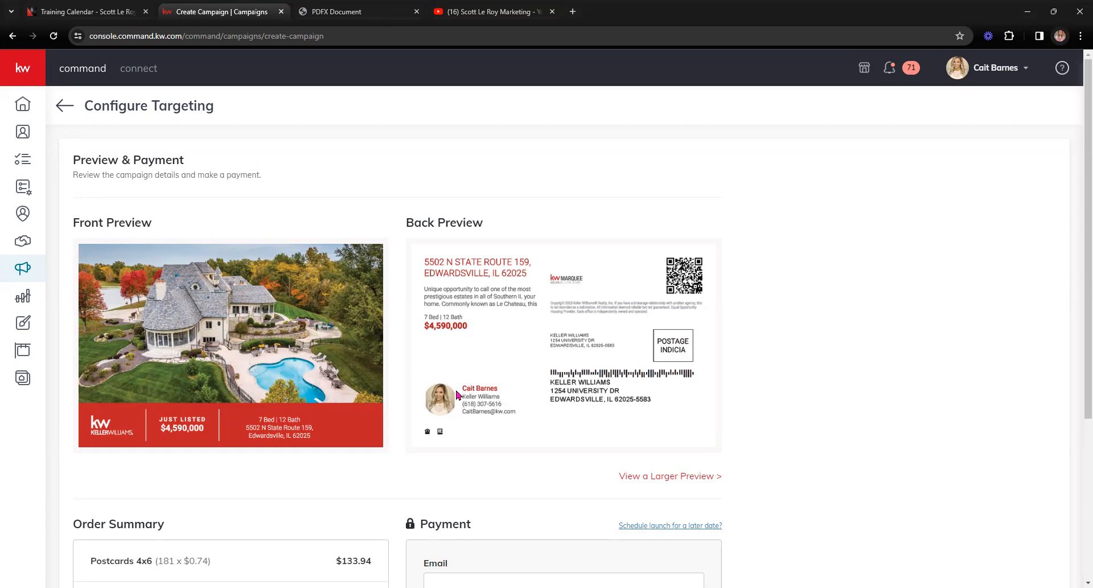
pyautogui.scroll(-2, 393, 350)
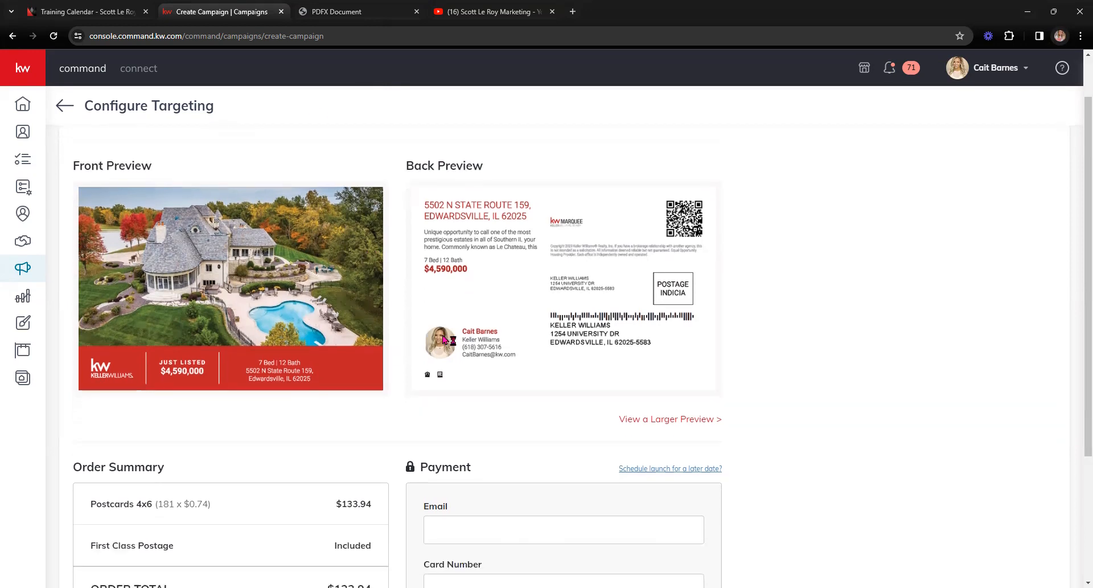
pyautogui.scroll(-2, 800, 353)
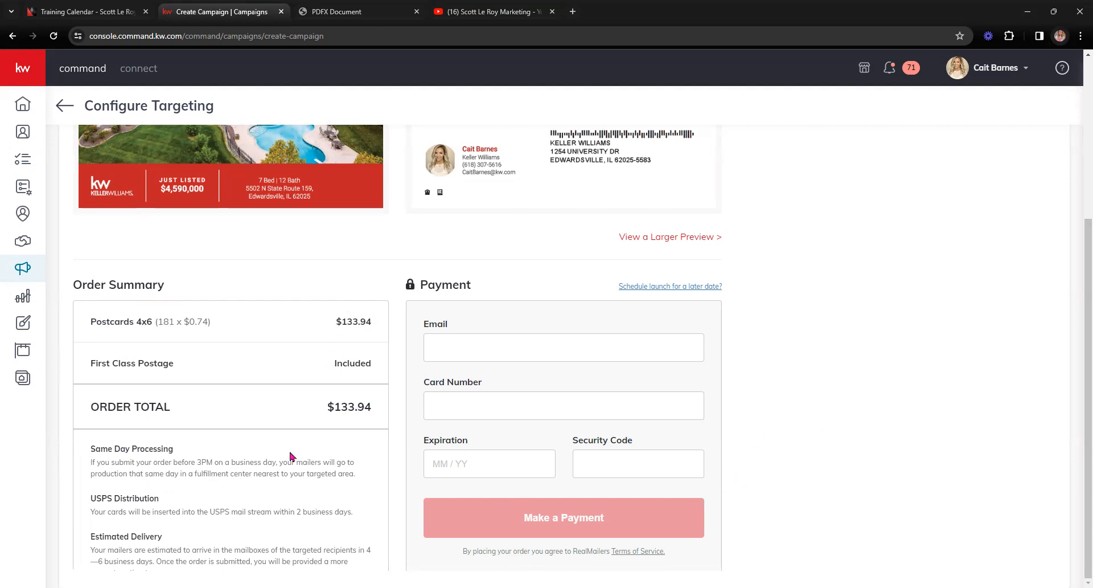
# Step: Set browser zoom to 80% so the $133.94 order summary and payment form fit
pyautogui.hotkey('ctrl', '-')
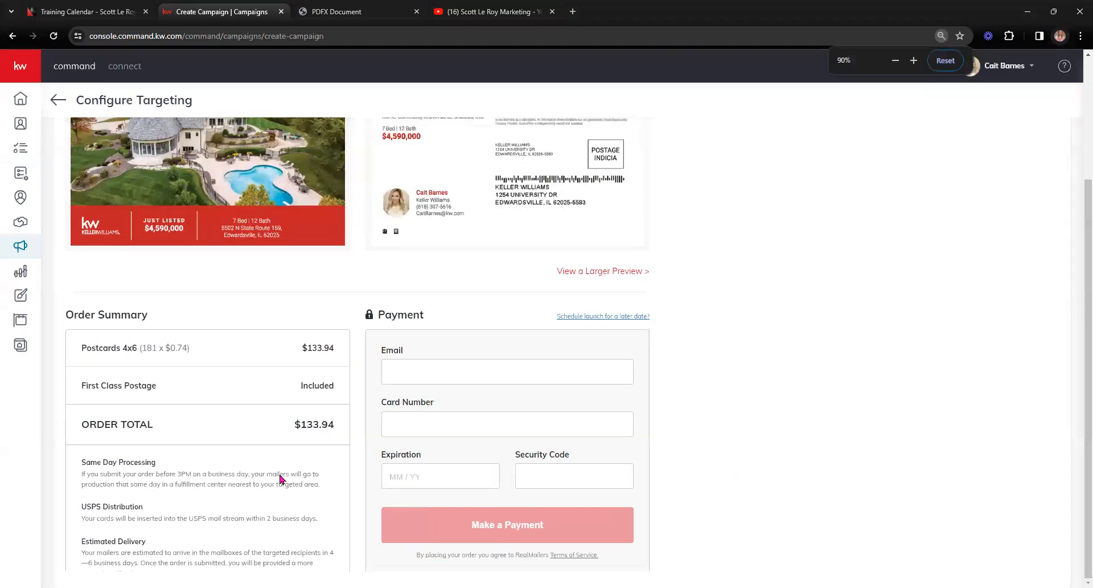
pyautogui.moveTo(267, 518); pyautogui.dragTo(270, 418)
pyautogui.hotkey('ctrl', '-')
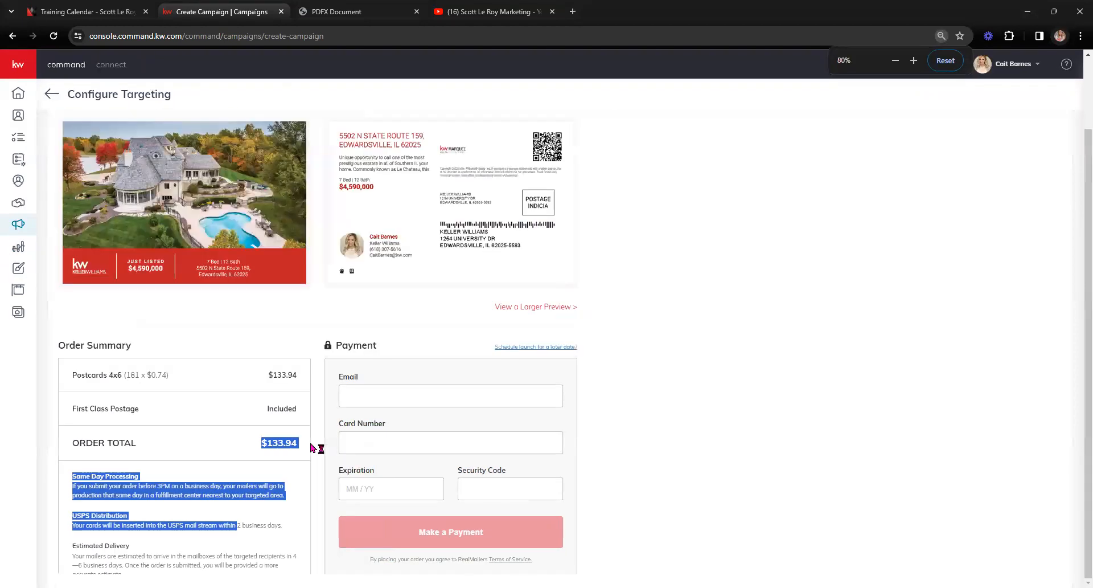
pyautogui.hotkey('ctrl', '-')
pyautogui.hotkey('ctrl', '+')
pyautogui.hotkey('ctrl', '+')
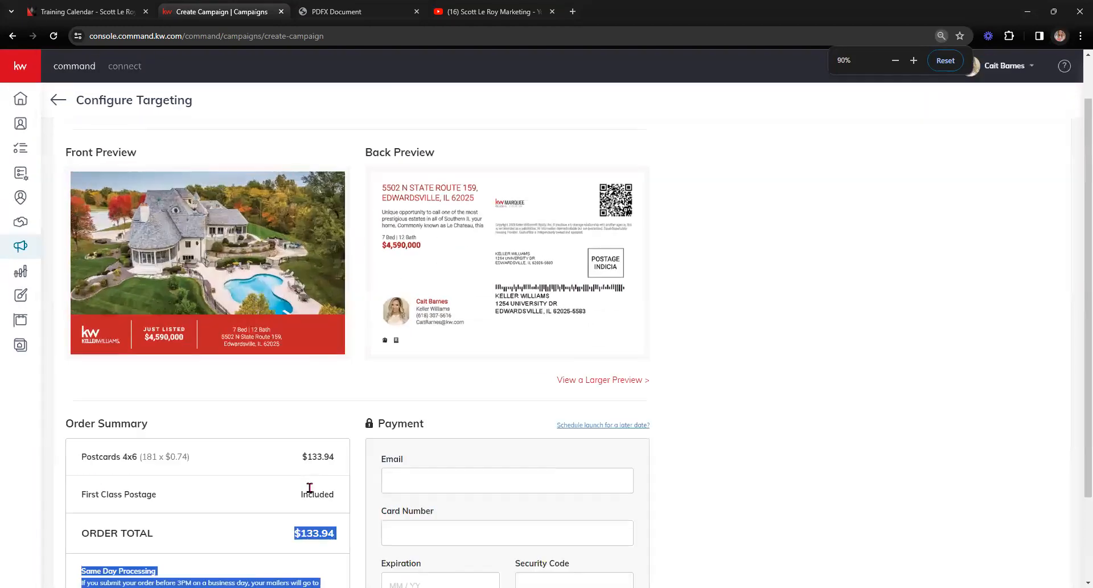
pyautogui.hotkey('ctrl', '-')
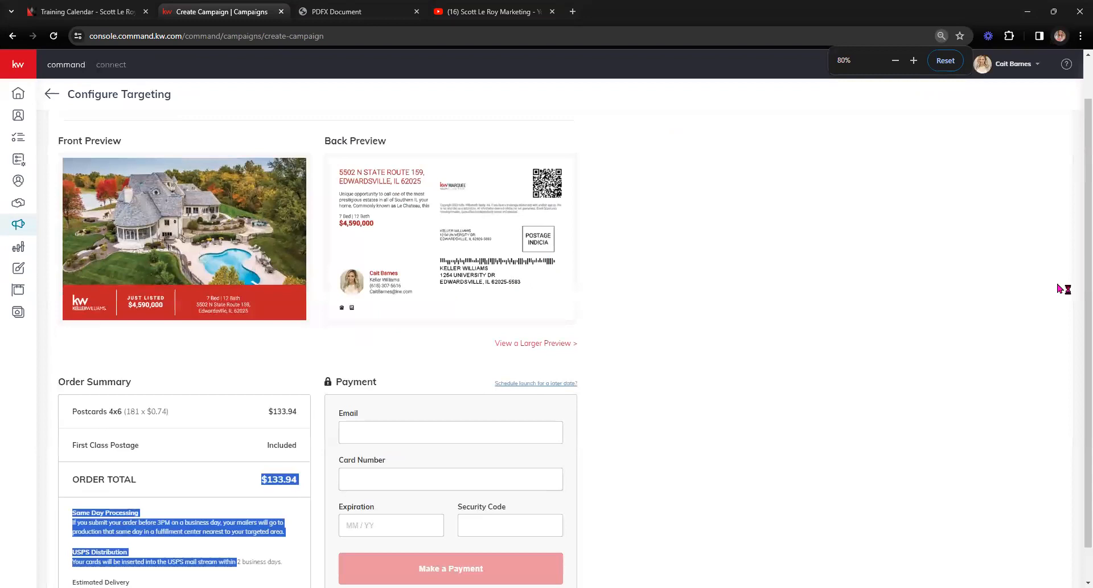
pyautogui.scroll(-1, 977, 352)
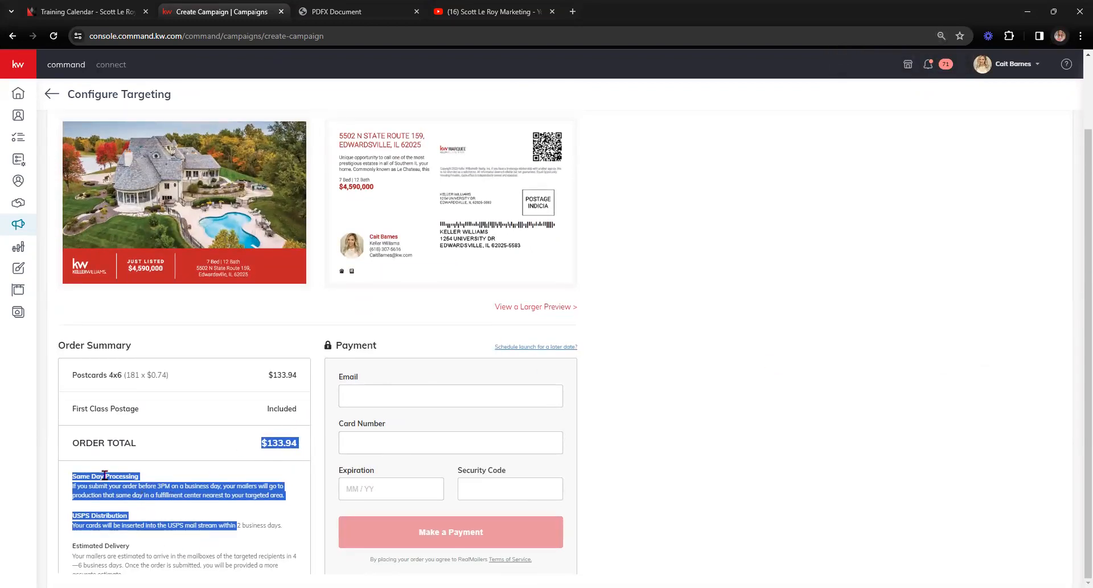
pyautogui.click(152, 468)
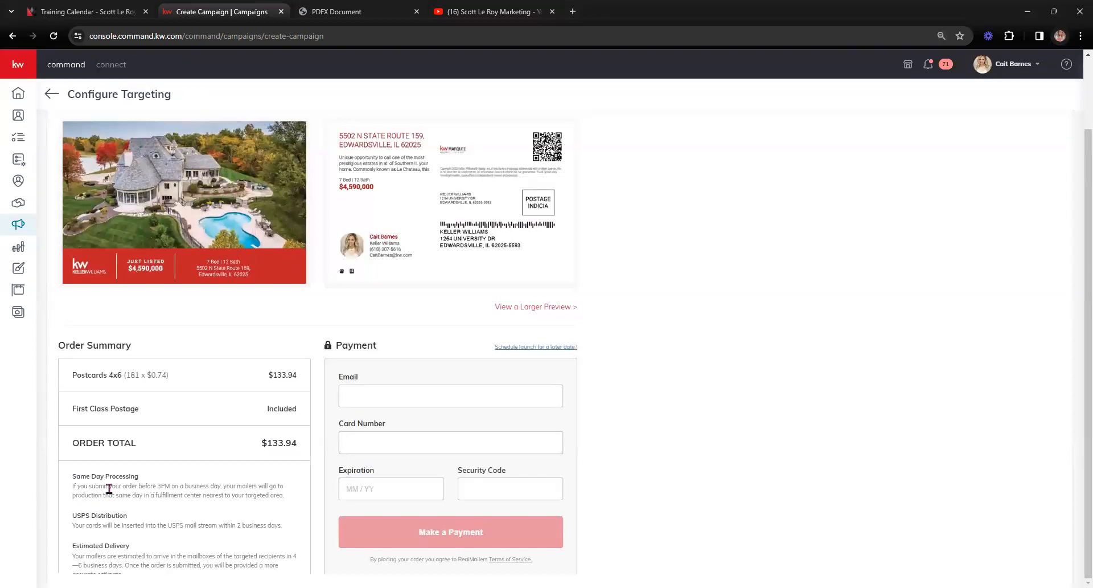
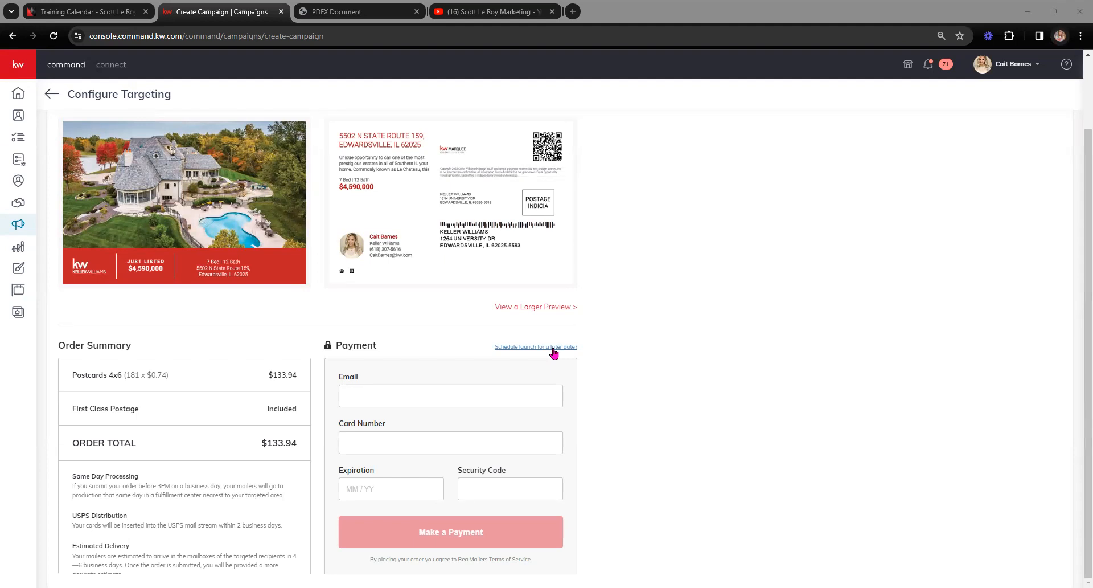
# Step: Schedule the postcard campaign to launch on 03/08/2024 rather than sending it now
pyautogui.click(553, 348)
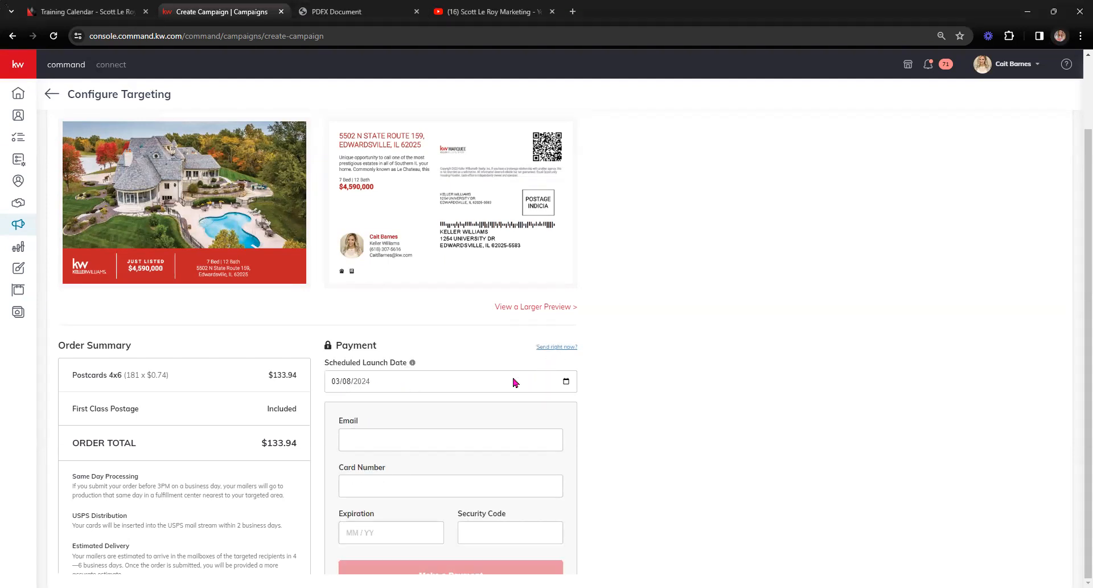
pyautogui.moveTo(75, 478); pyautogui.dragTo(133, 480)
pyautogui.moveTo(98, 565); pyautogui.dragTo(265, 565)
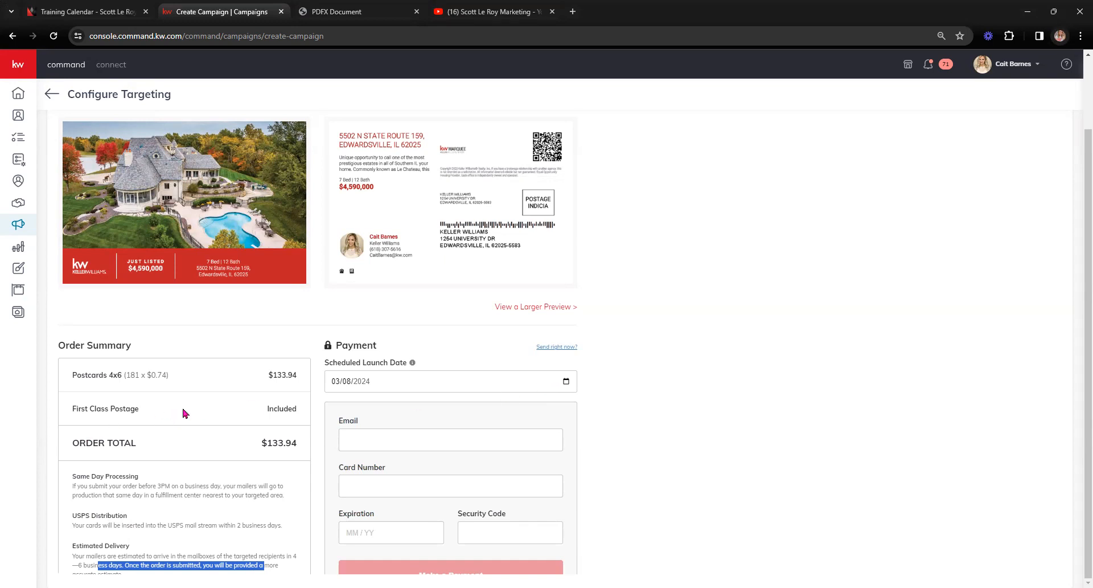
pyautogui.click(84, 545)
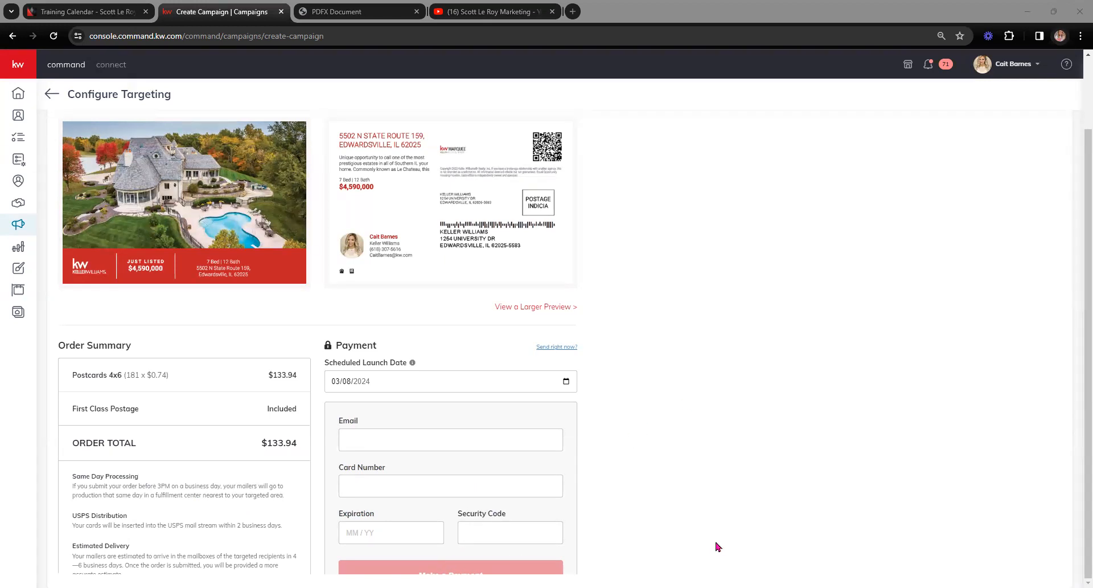
pyautogui.scroll(2, 726, 538)
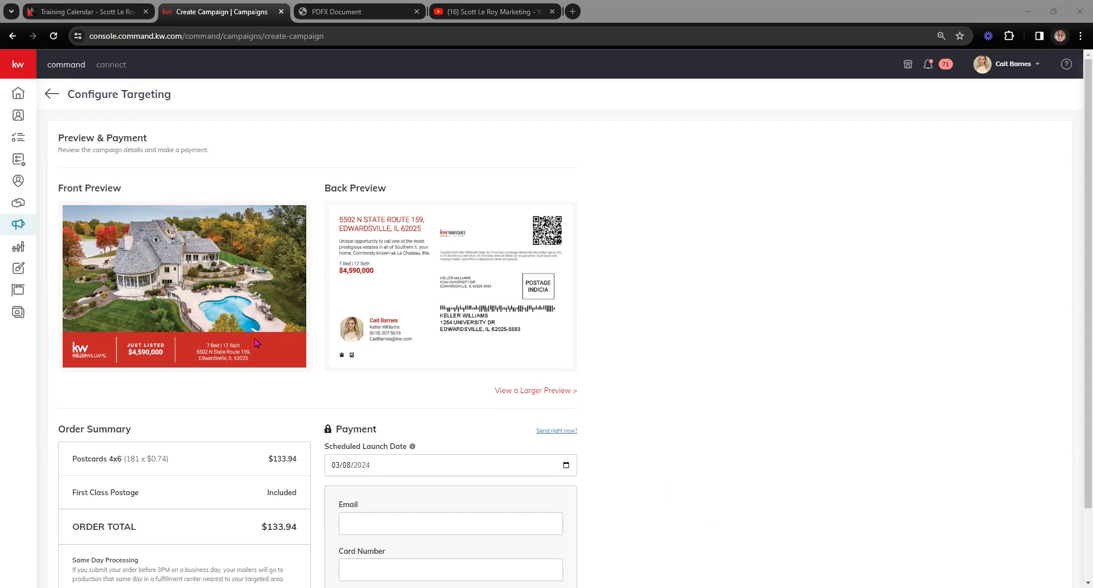
# Step: Leave the payment page and reopen the Direct Mail 3/7/24 campaign for editing
pyautogui.click(54, 95)
pyautogui.click(518, 350)
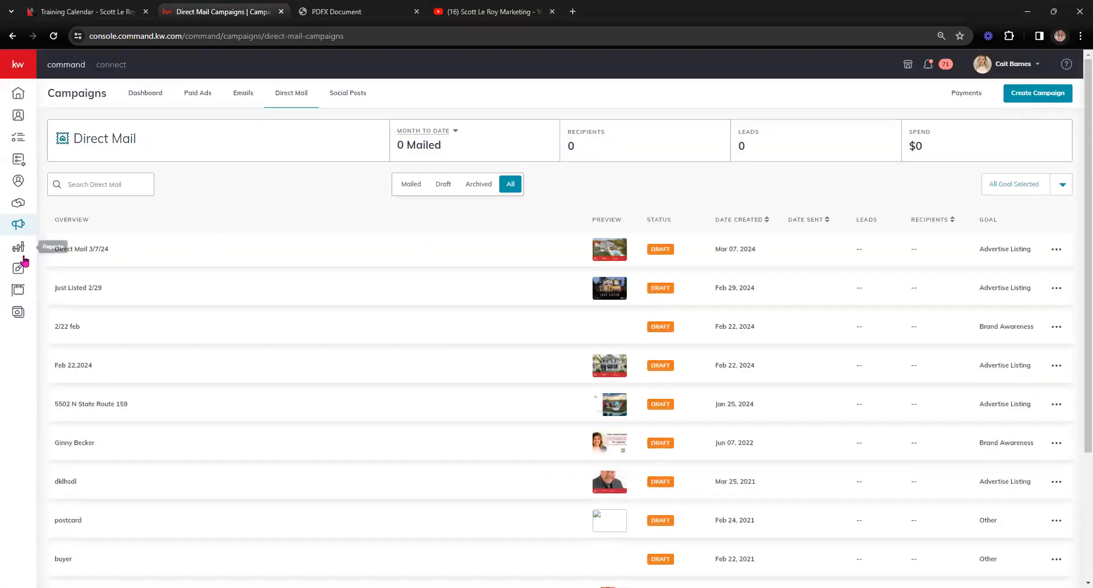
pyautogui.click(1057, 249)
pyautogui.click(1012, 228)
# Step: Save the Direct Mail 3/7/24 campaign as a draft, keeping its current listing
pyautogui.hotkey('ctrl', '+')
pyautogui.hotkey('ctrl', '+')
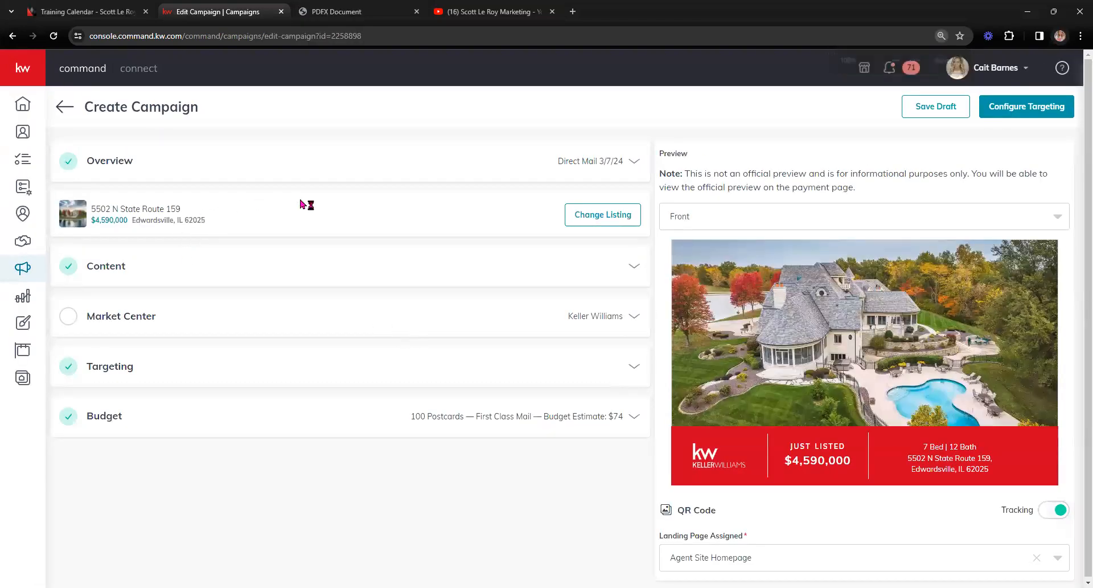
pyautogui.click(594, 227)
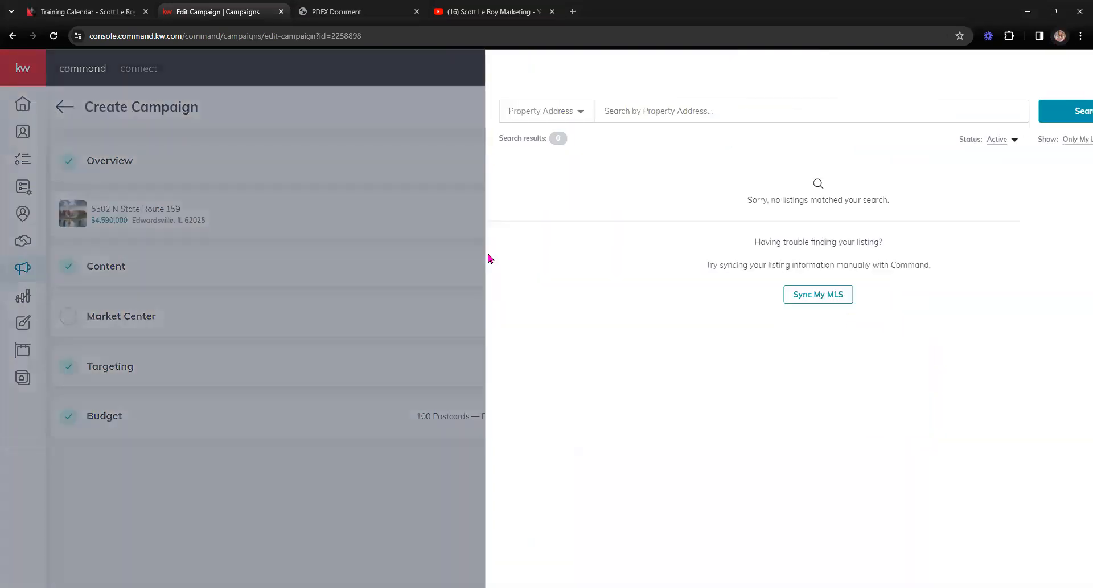
pyautogui.click(1073, 70)
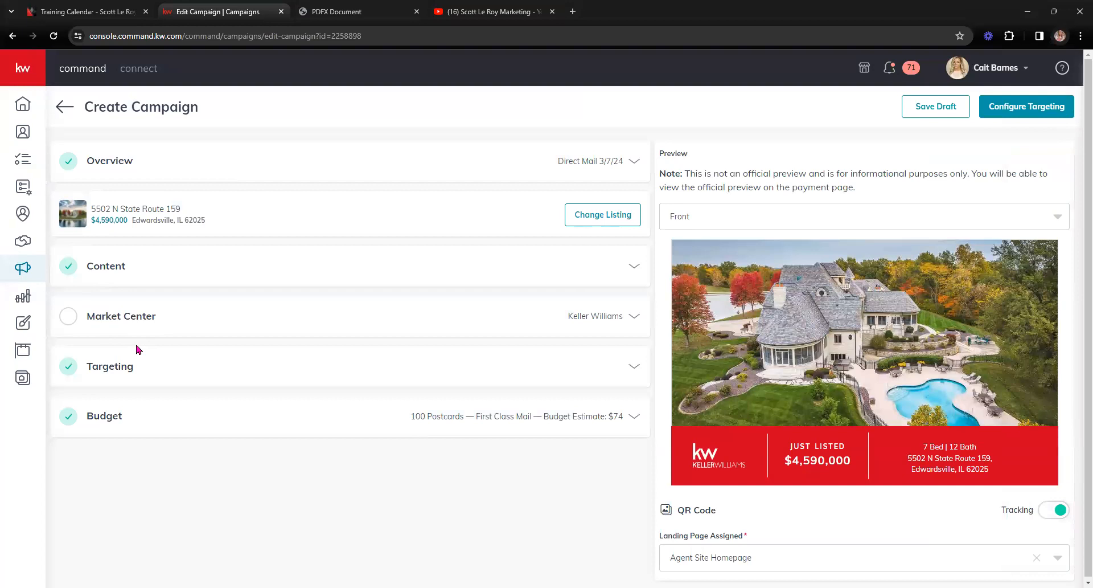
pyautogui.click(922, 108)
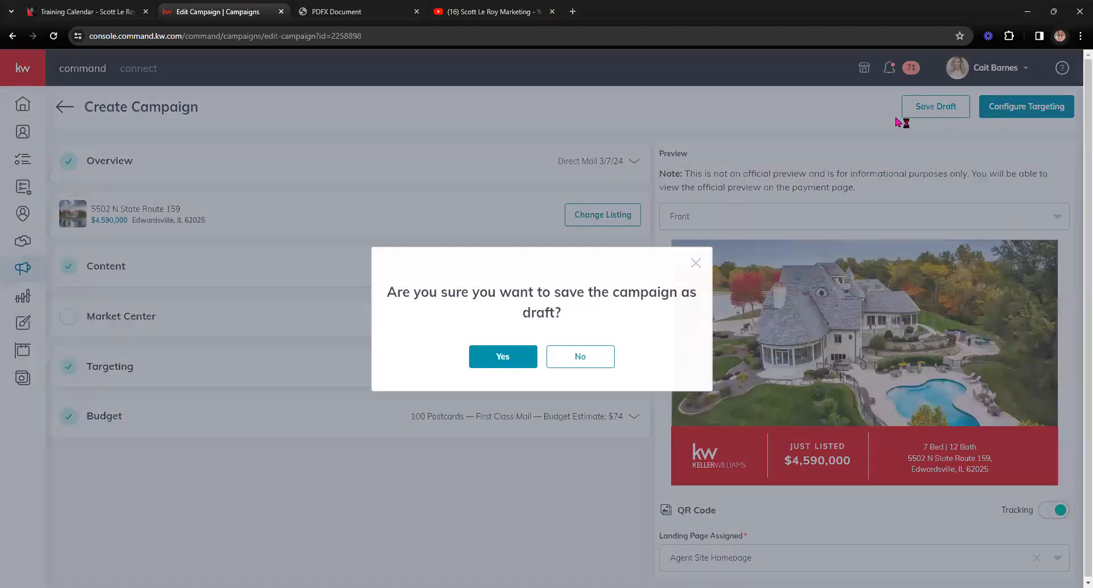
pyautogui.click(501, 356)
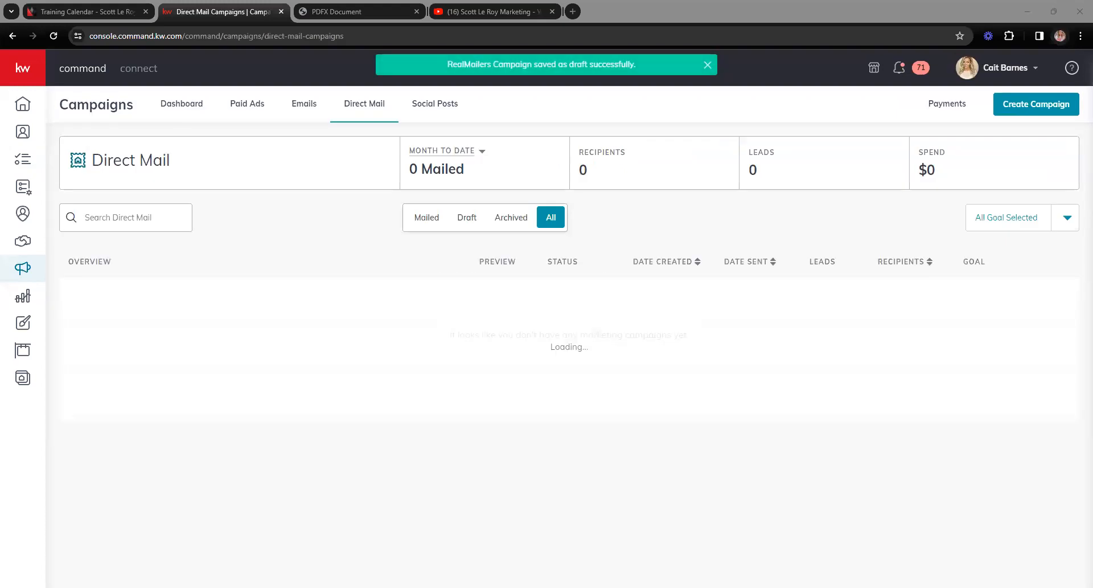
# Step: From the Designs library, create a new Print design and continue to the template gallery
pyautogui.click(1034, 109)
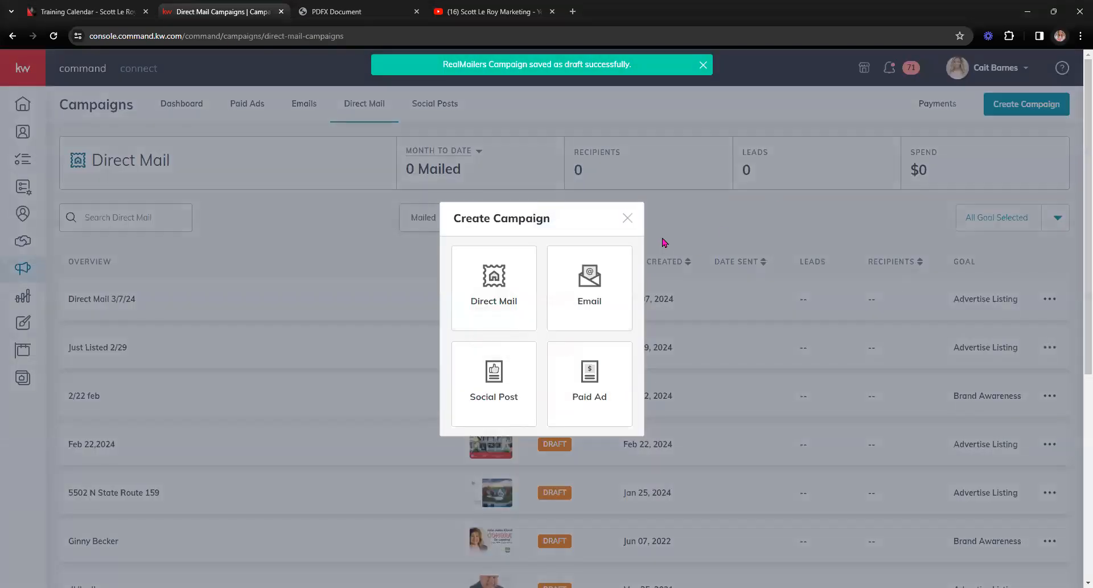
pyautogui.click(625, 218)
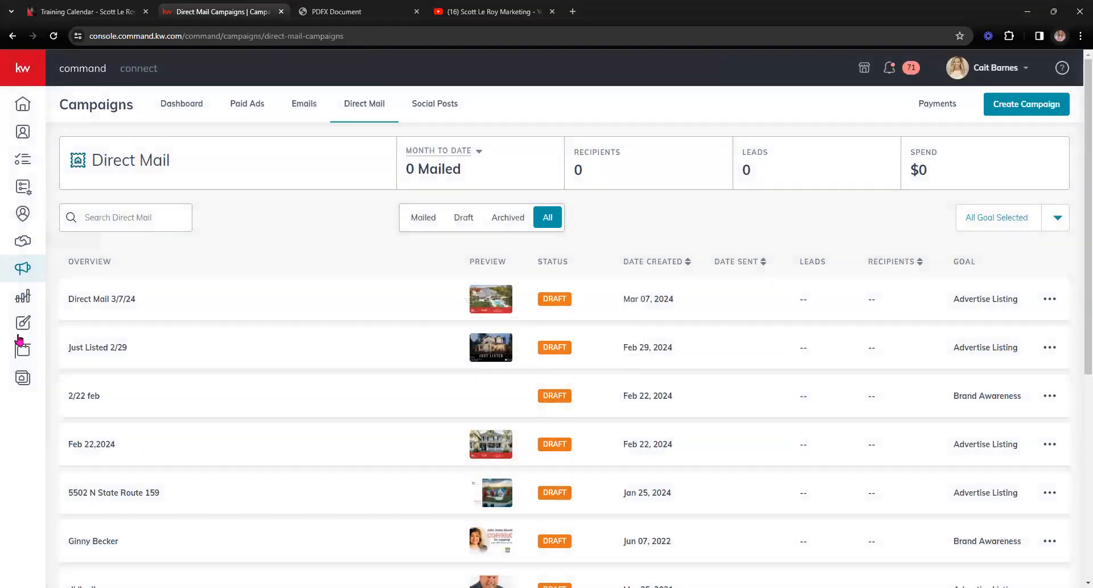
pyautogui.click(25, 325)
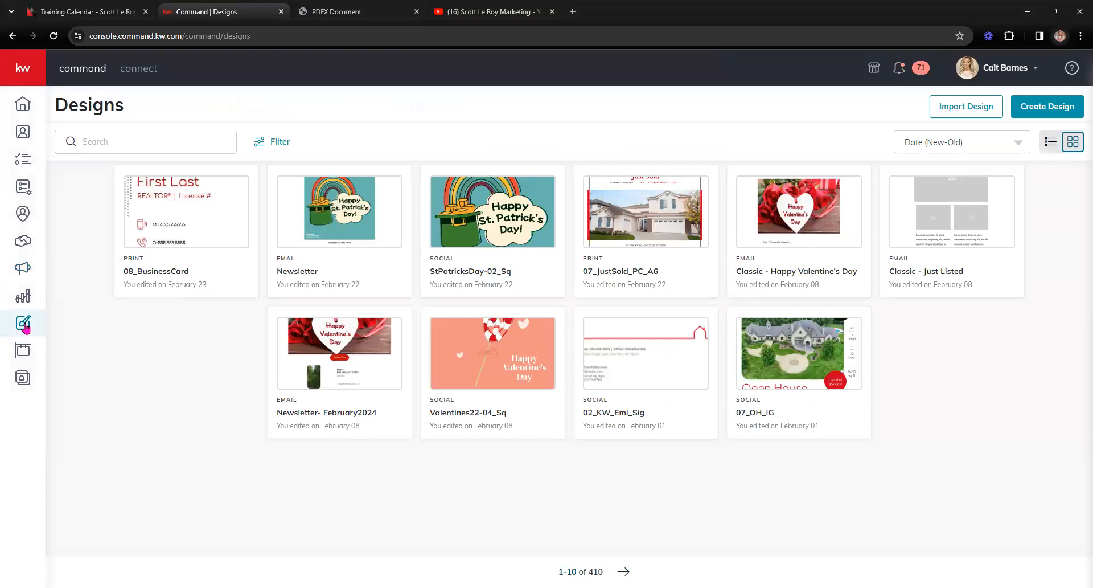
pyautogui.click(1048, 106)
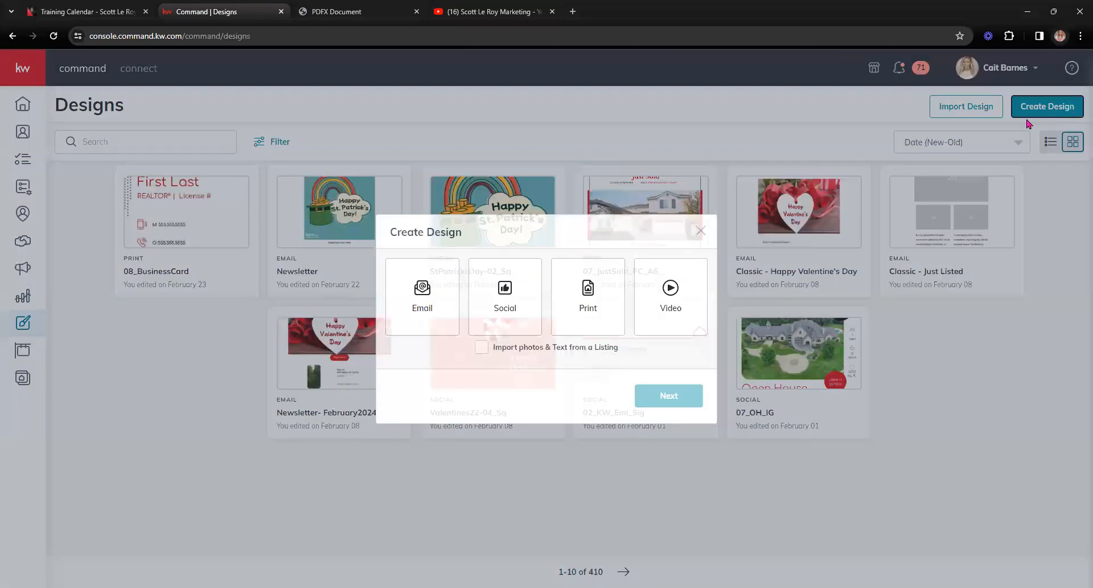
pyautogui.click(602, 302)
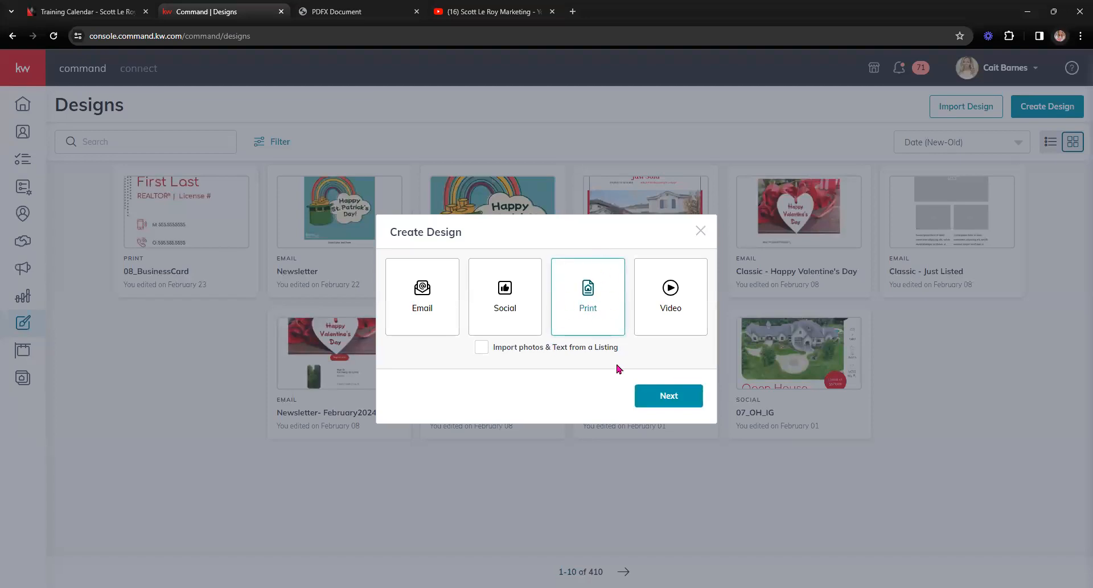
pyautogui.click(670, 397)
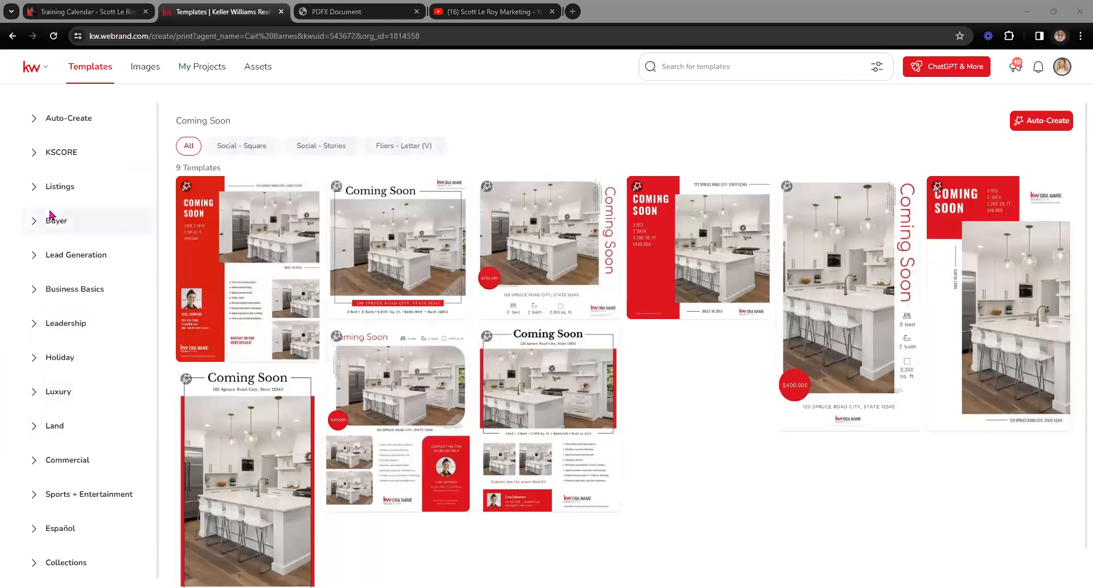
# Step: Filter templates to Listings > Open House standard postcards and use the 01_OH_PC template
pyautogui.scroll(-1, 46, 428)
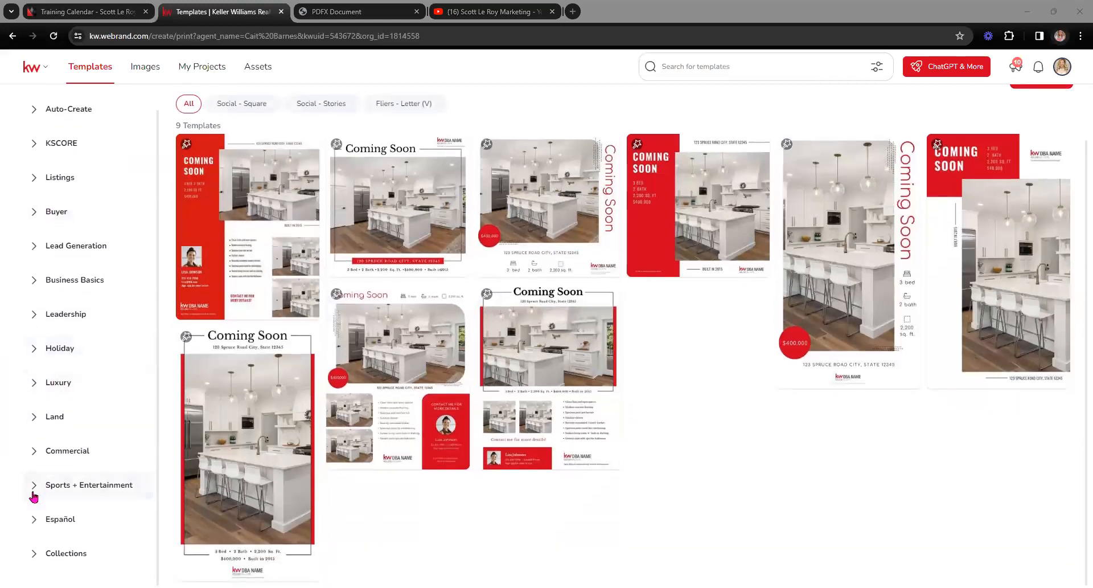
pyautogui.click(36, 350)
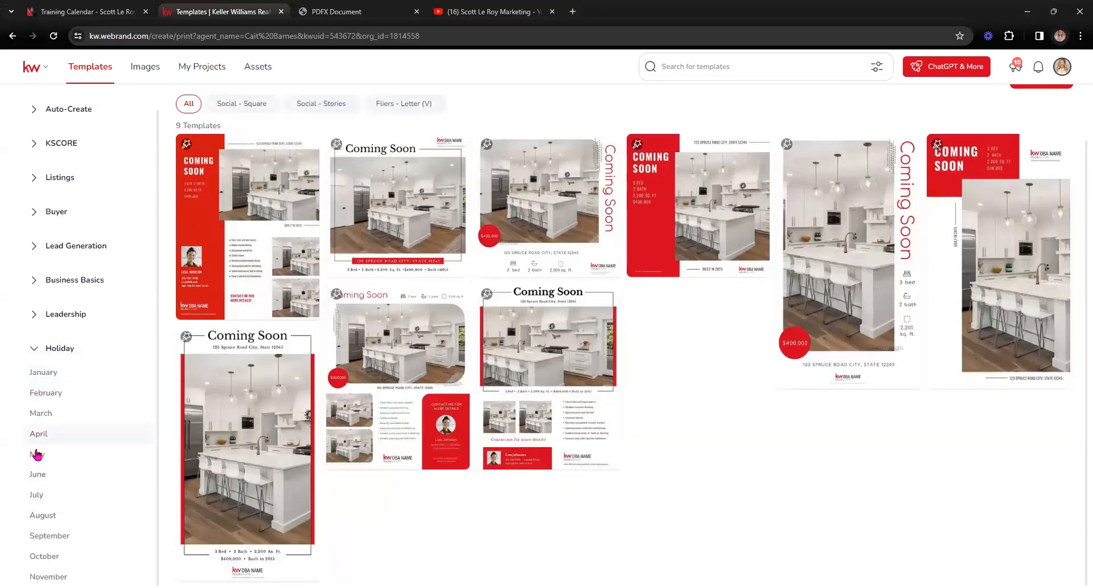
pyautogui.click(44, 415)
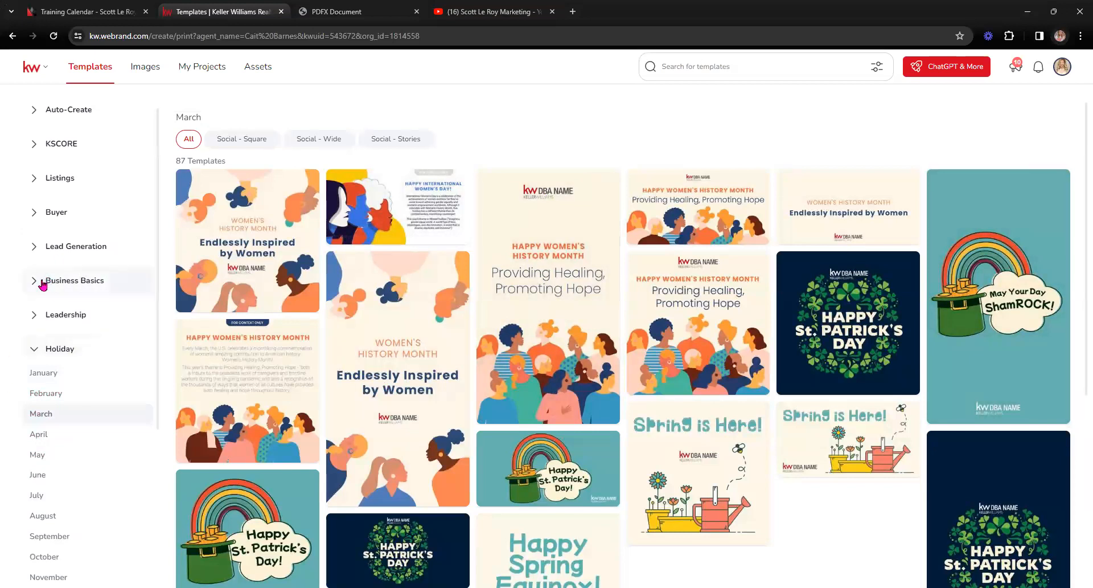
pyautogui.click(34, 177)
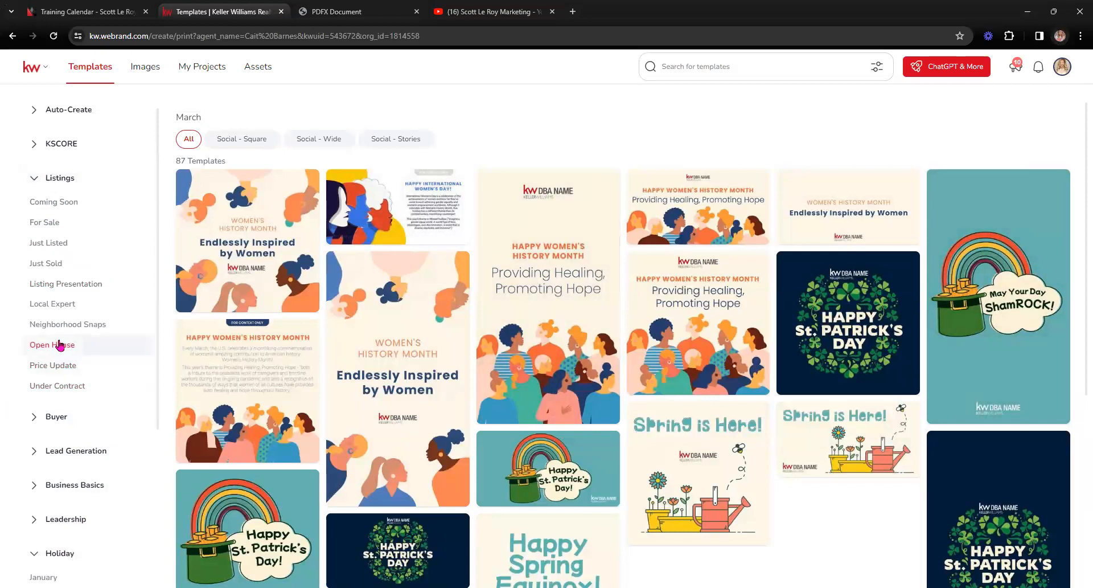
pyautogui.click(60, 345)
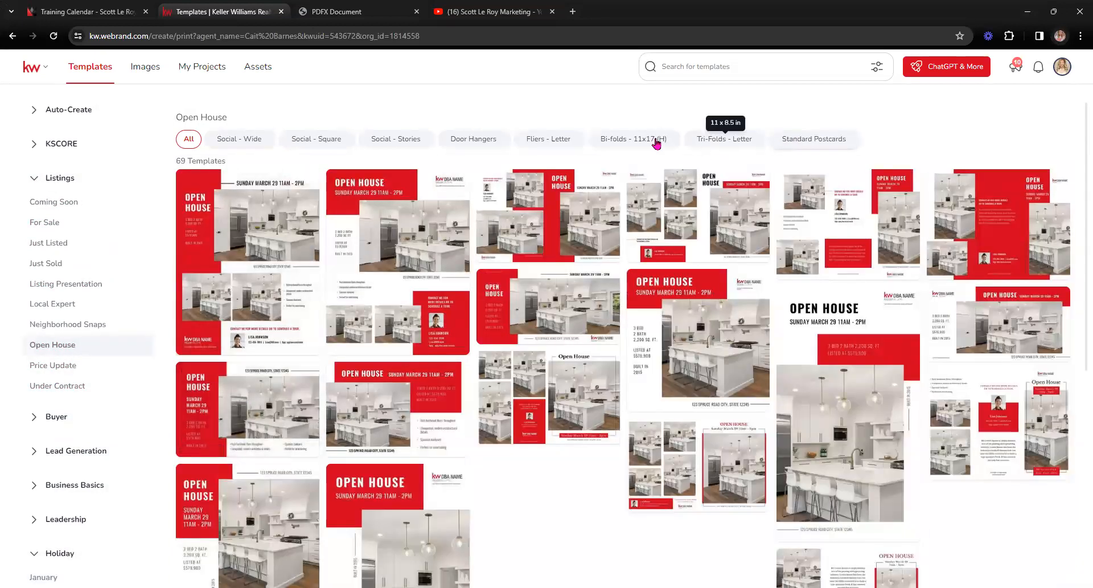
pyautogui.click(816, 138)
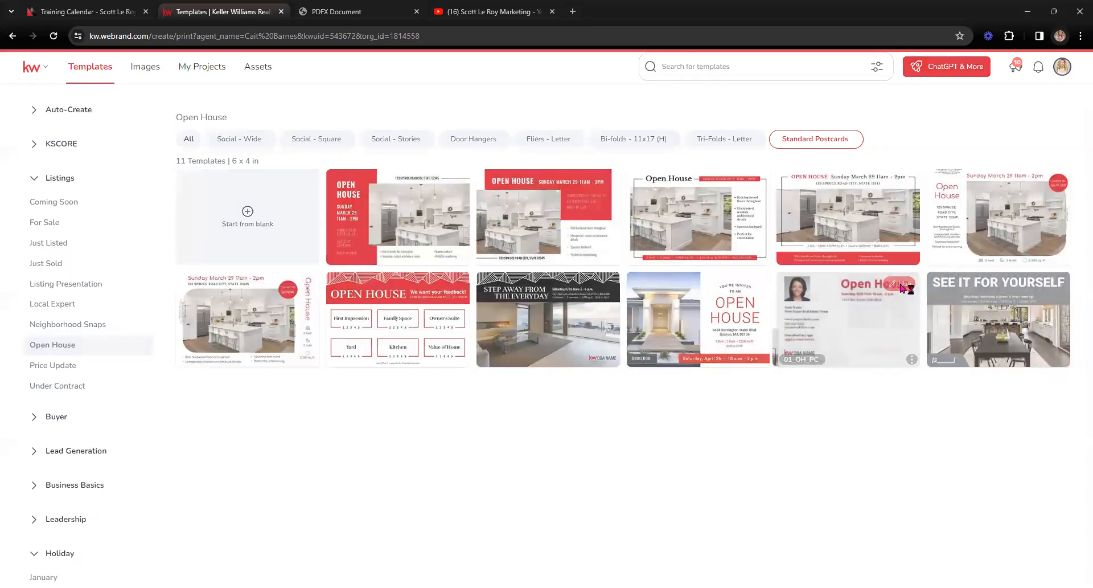
pyautogui.click(901, 283)
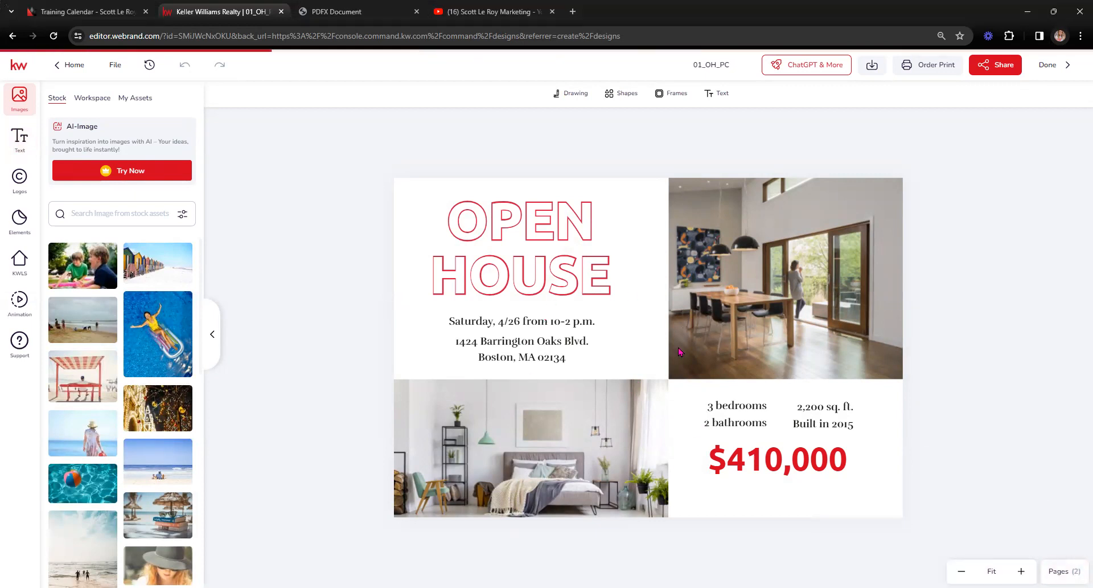
# Step: Preview both postcard pages, then open the Workspace House Interiors image folder on page 1
pyautogui.click(1059, 568)
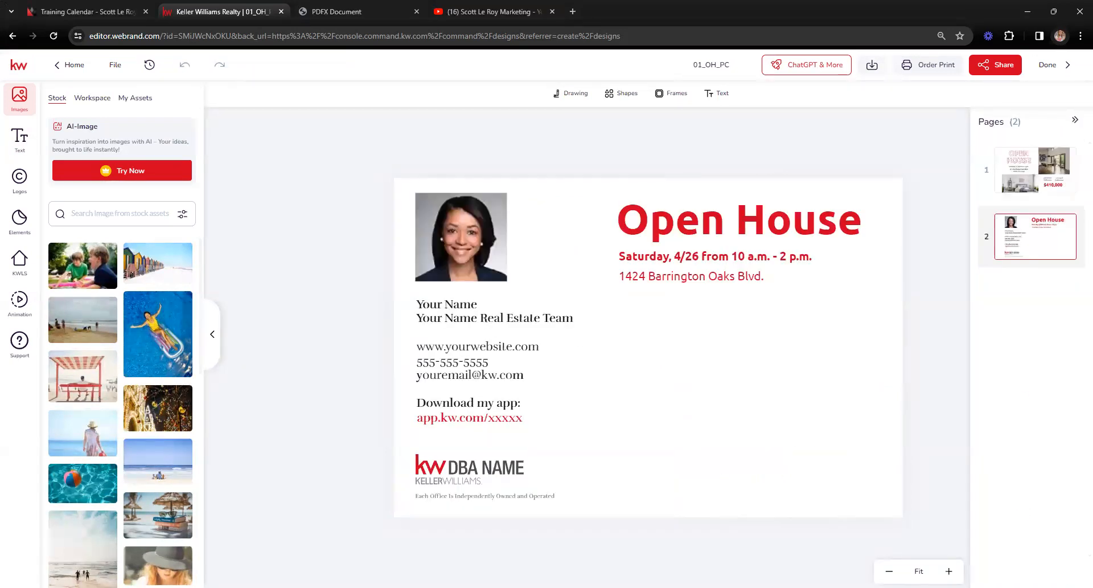
pyautogui.click(1075, 120)
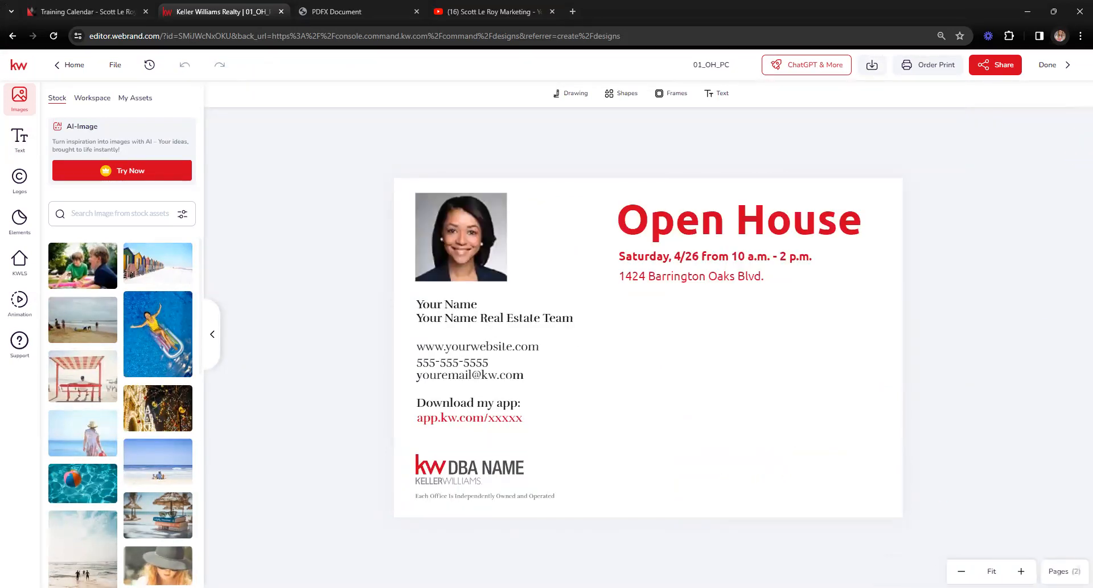
pyautogui.click(1059, 570)
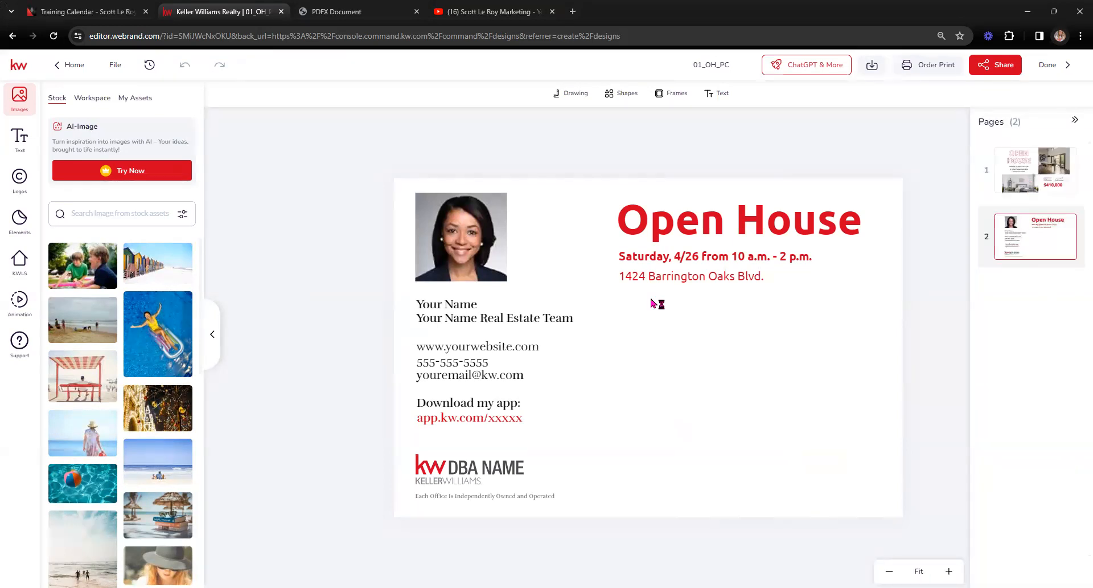
pyautogui.click(1037, 243)
pyautogui.click(1026, 175)
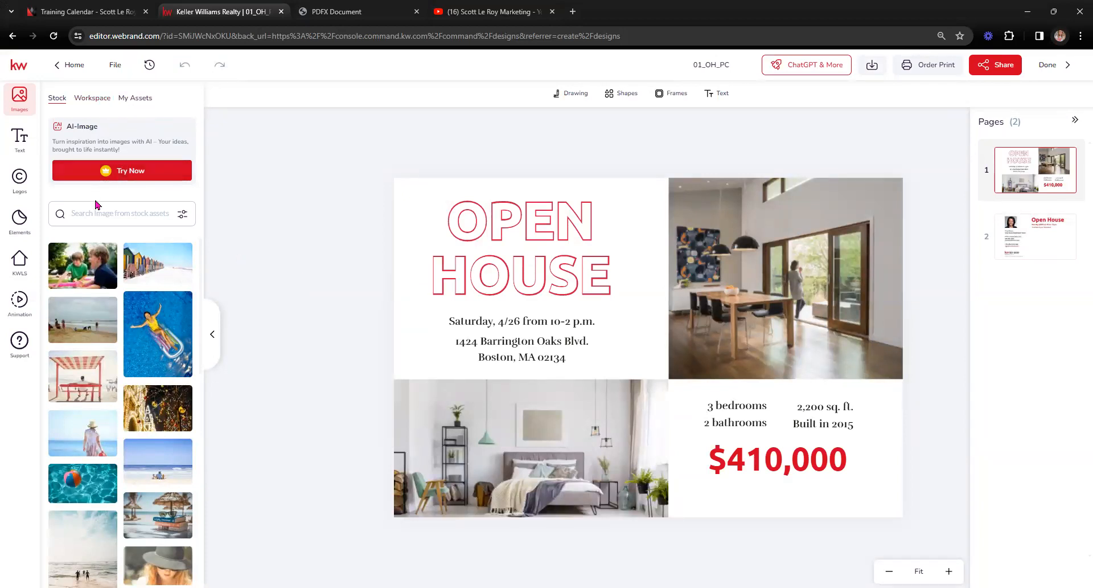
pyautogui.click(90, 104)
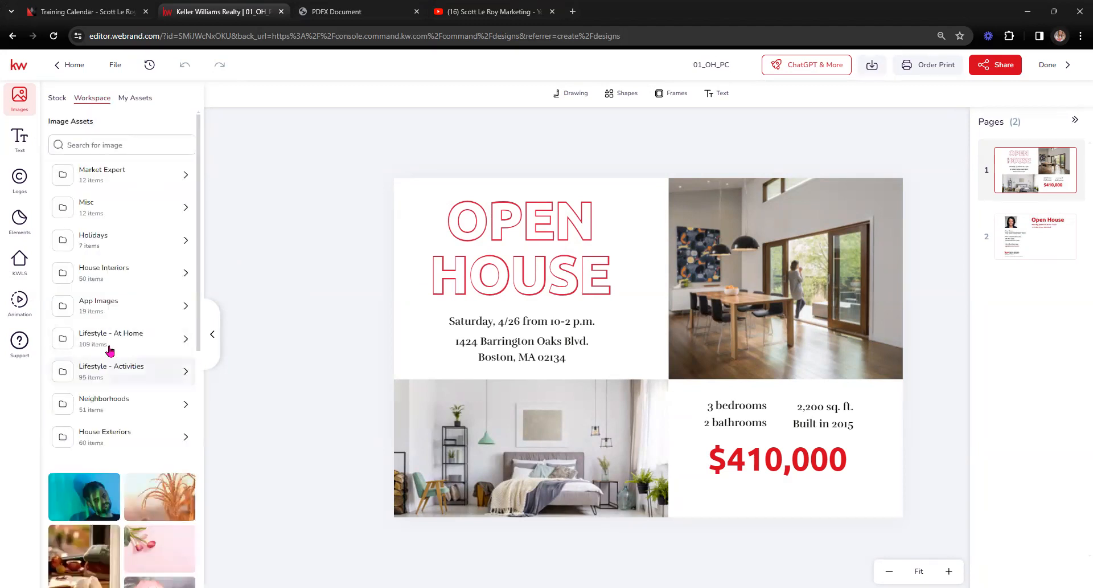
pyautogui.click(103, 275)
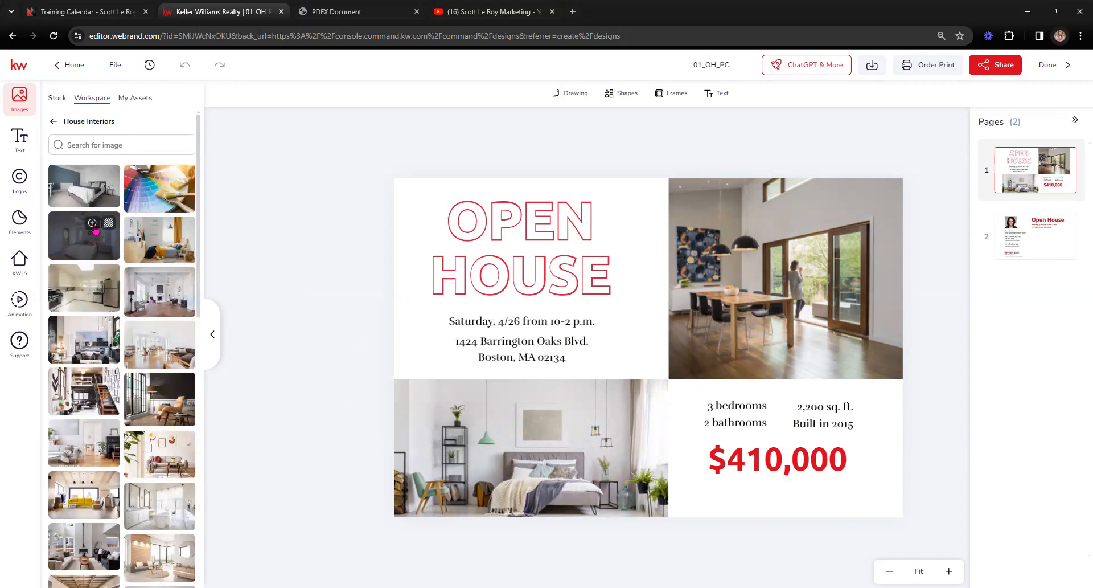
# Step: Place a bedroom image in the bottom-left photo box and shift it upward within the frame
pyautogui.moveTo(88, 250); pyautogui.dragTo(524, 473)
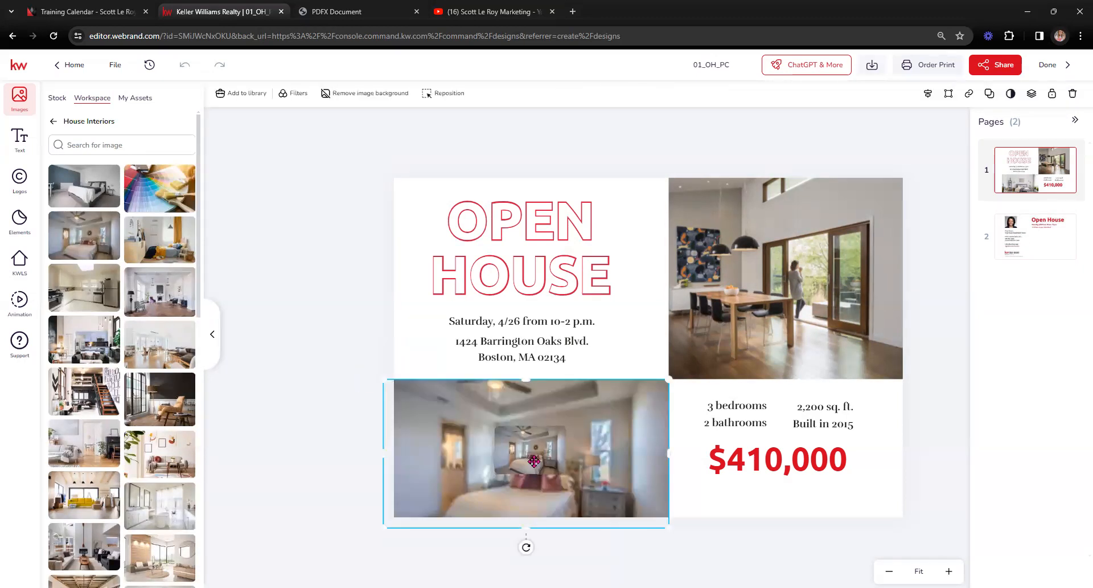
pyautogui.doubleClick(566, 481)
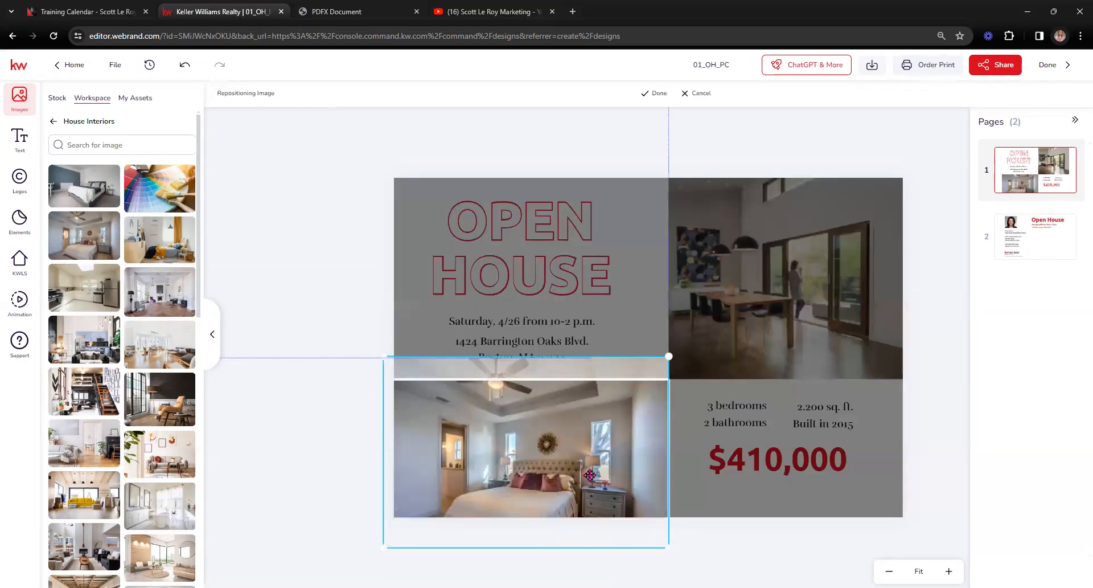
pyautogui.moveTo(566, 481); pyautogui.dragTo(590, 452)
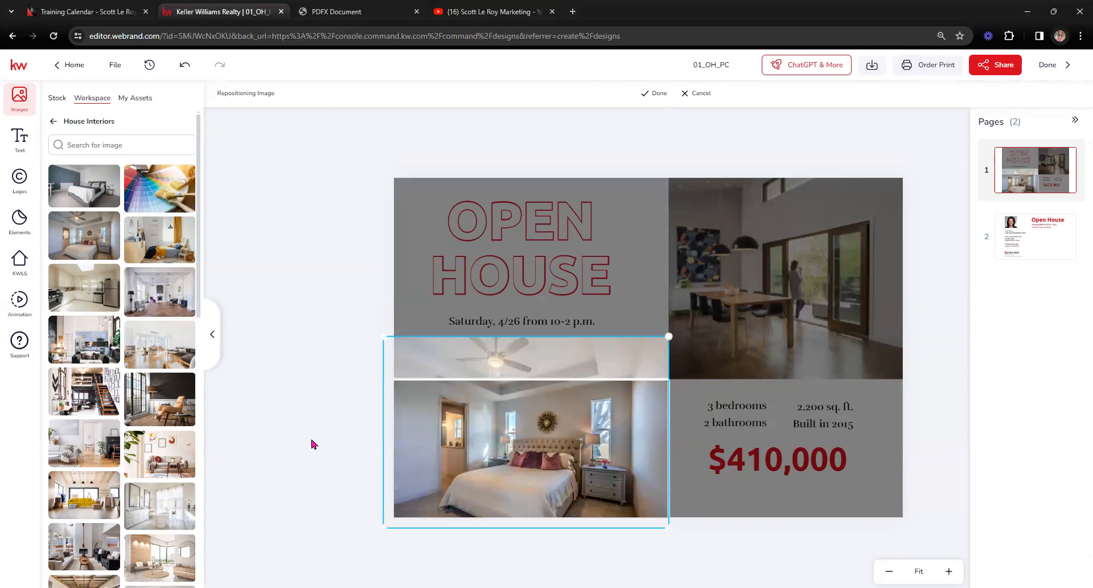
pyautogui.click(652, 92)
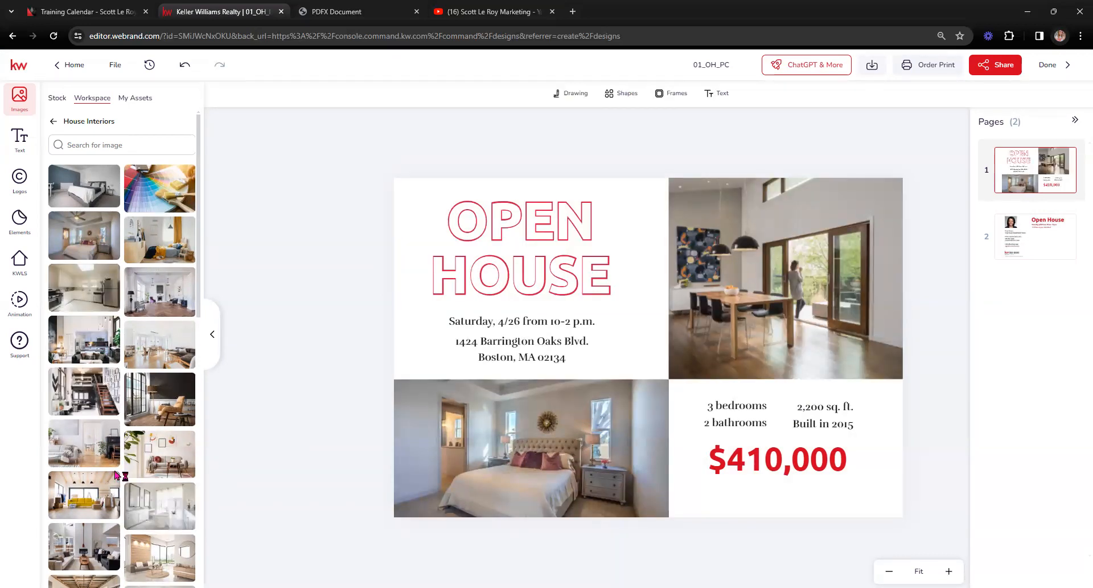
# Step: Replace the dining room photo with the white kitchen image, stretch it right, and re-frame the bedroom
pyautogui.scroll(-1, 137, 514)
pyautogui.scroll(-3, 137, 514)
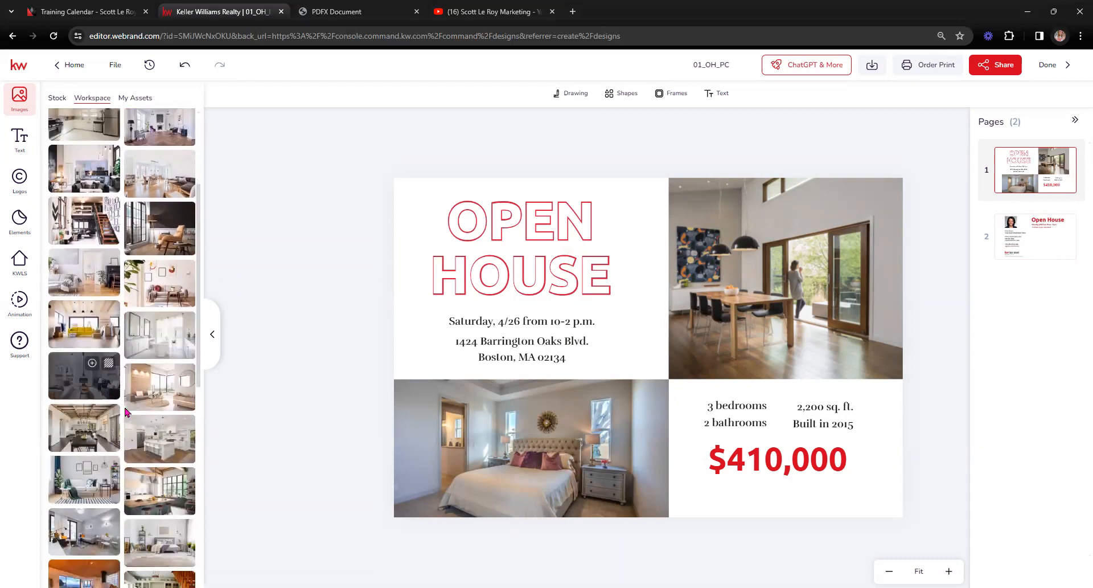
pyautogui.moveTo(167, 450); pyautogui.dragTo(727, 383)
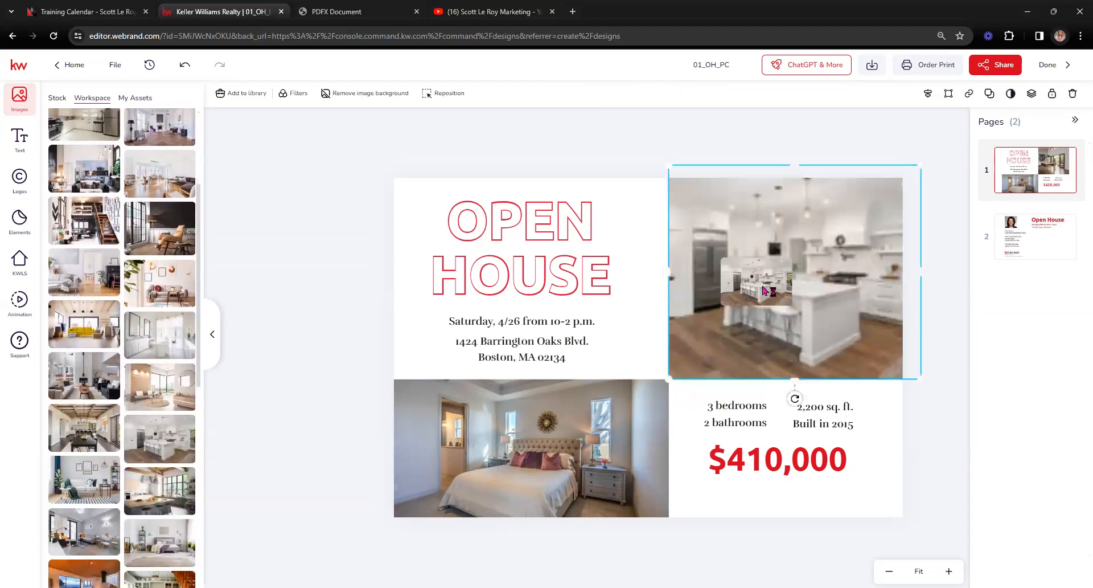
pyautogui.moveTo(920, 165)
pyautogui.mouseDown()
pyautogui.moveTo(885, 181)
pyautogui.moveTo(904, 165)
pyautogui.mouseUp()
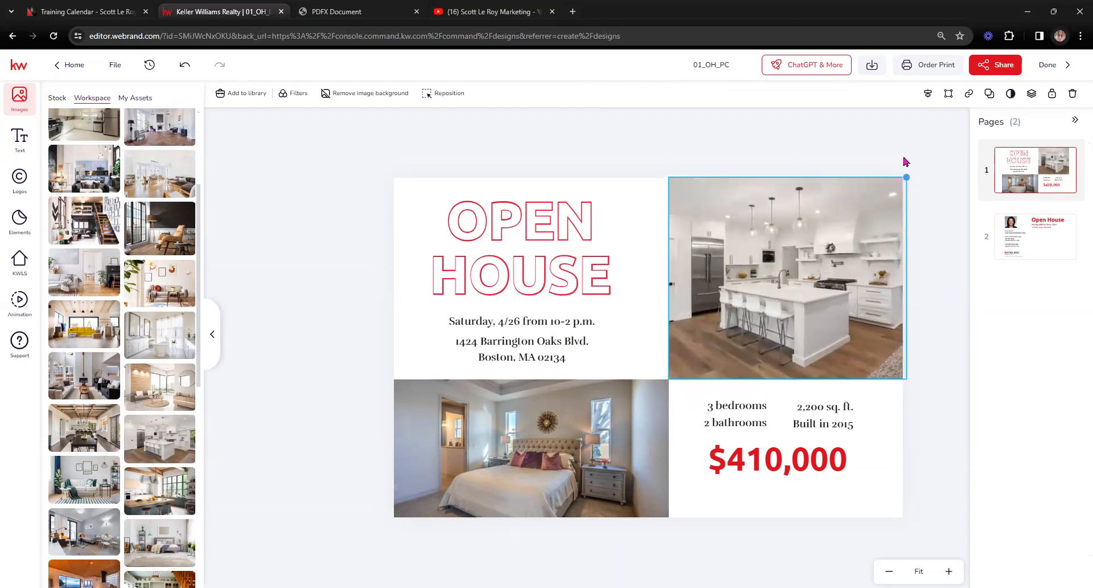
pyautogui.click(599, 495)
pyautogui.doubleClick(599, 495)
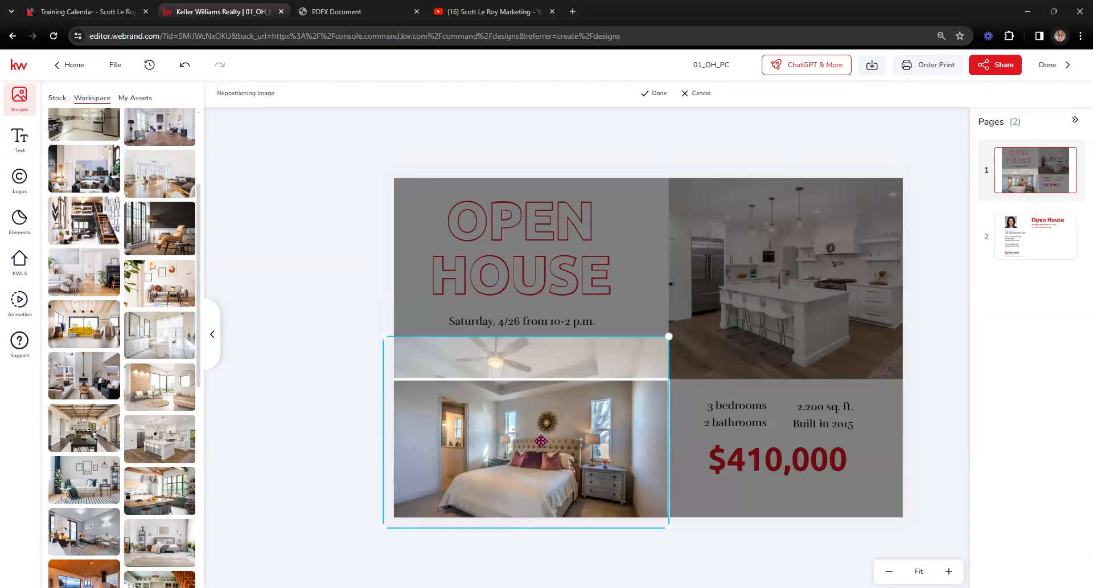
pyautogui.click(661, 93)
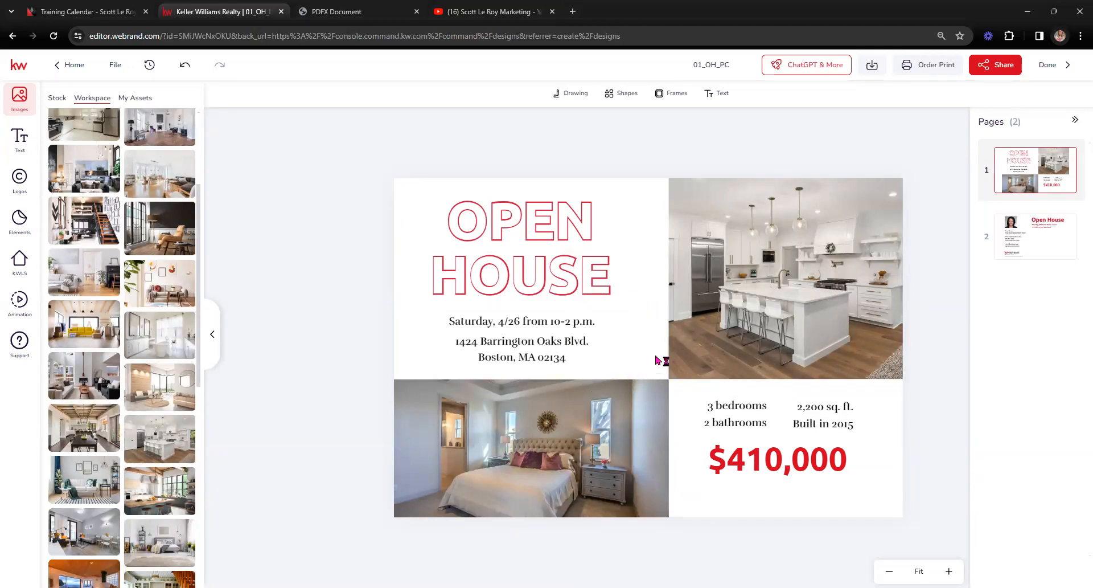
# Step: On page 2, swap the placeholder headshot for the agent's photo from My Assets and re-frame it
pyautogui.click(1053, 239)
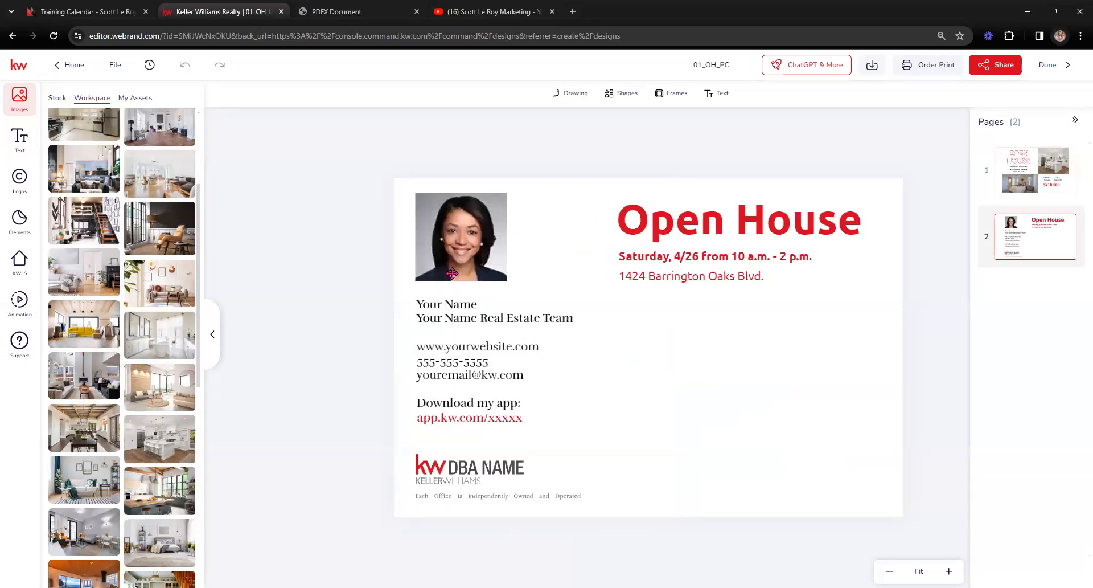
pyautogui.click(451, 257)
pyautogui.moveTo(451, 257); pyautogui.dragTo(451, 261)
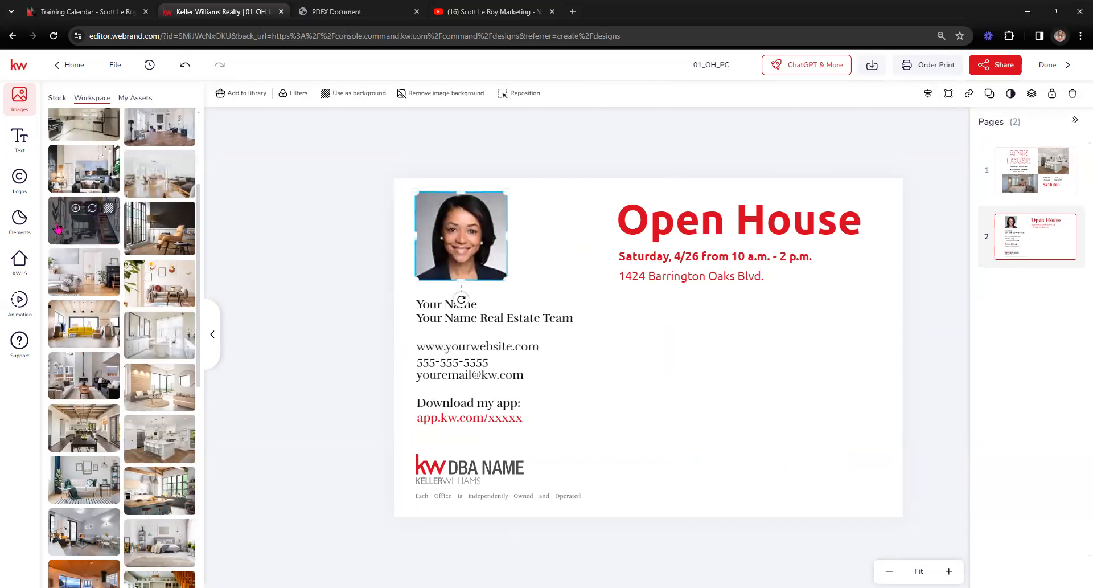
pyautogui.click(135, 98)
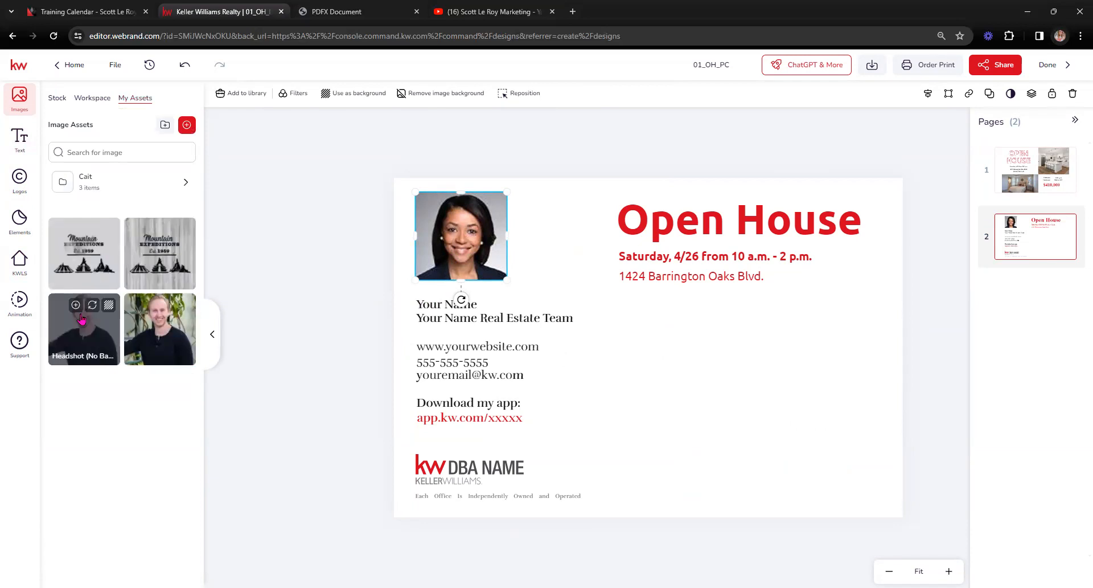
pyautogui.click(170, 307)
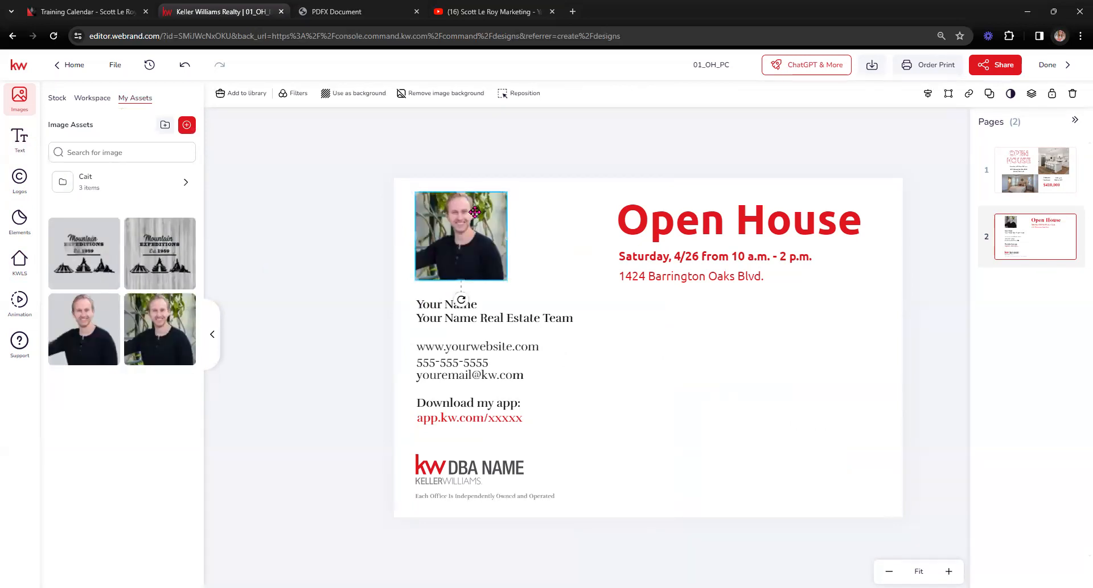
pyautogui.doubleClick(474, 212)
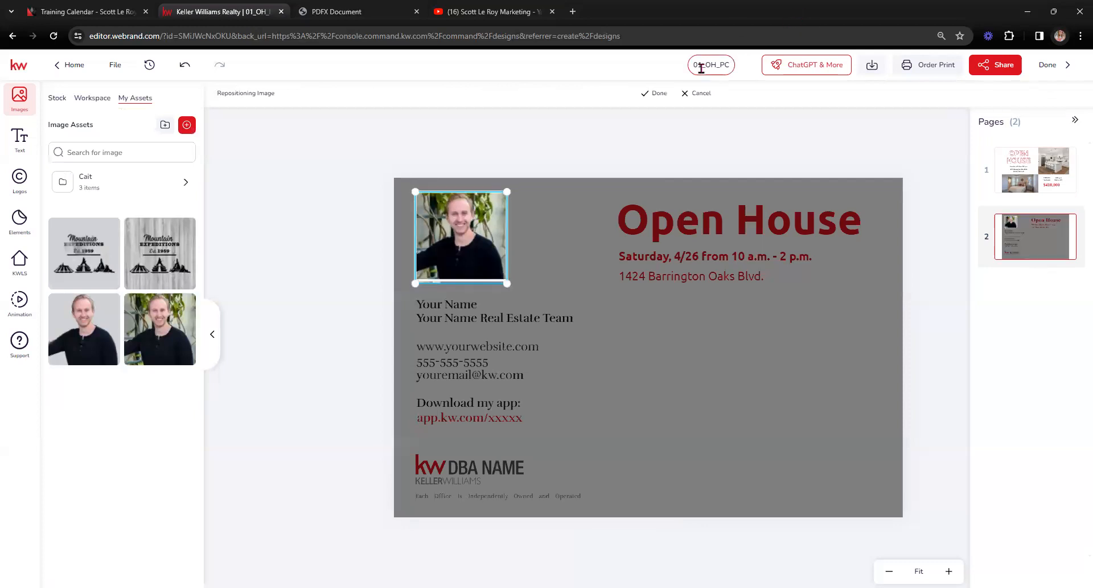
pyautogui.click(656, 93)
# Step: Replace the Your Name placeholder line with the agent's name
pyautogui.click(445, 305)
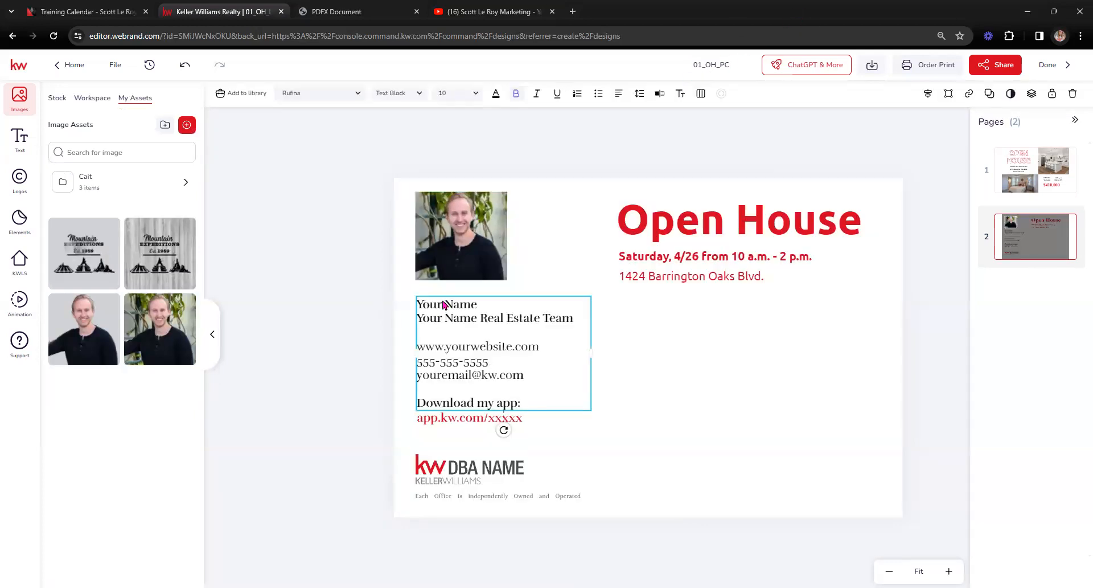
pyautogui.doubleClick(456, 305)
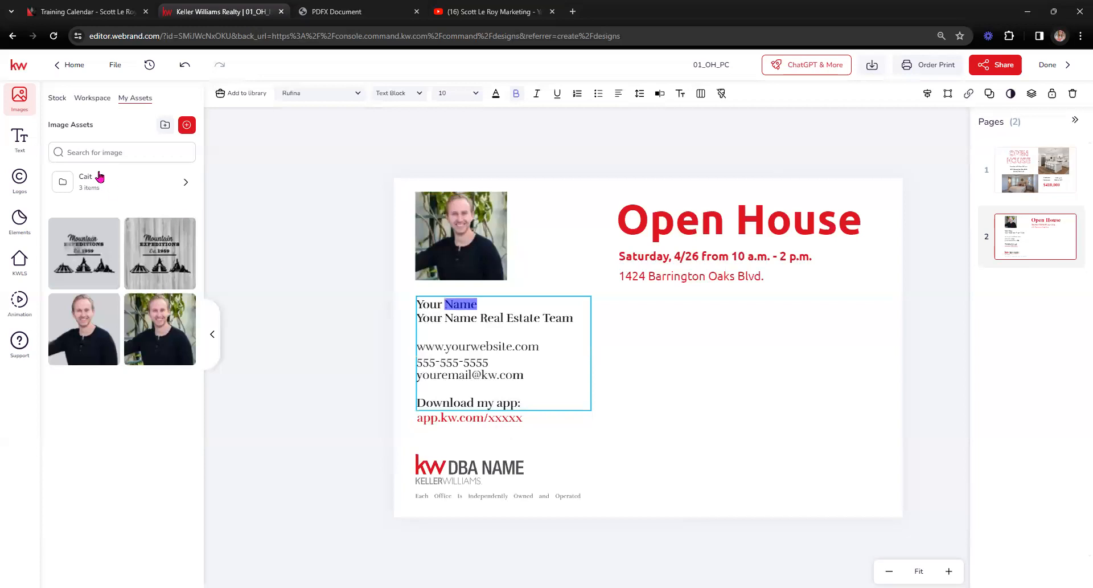
pyautogui.click(19, 139)
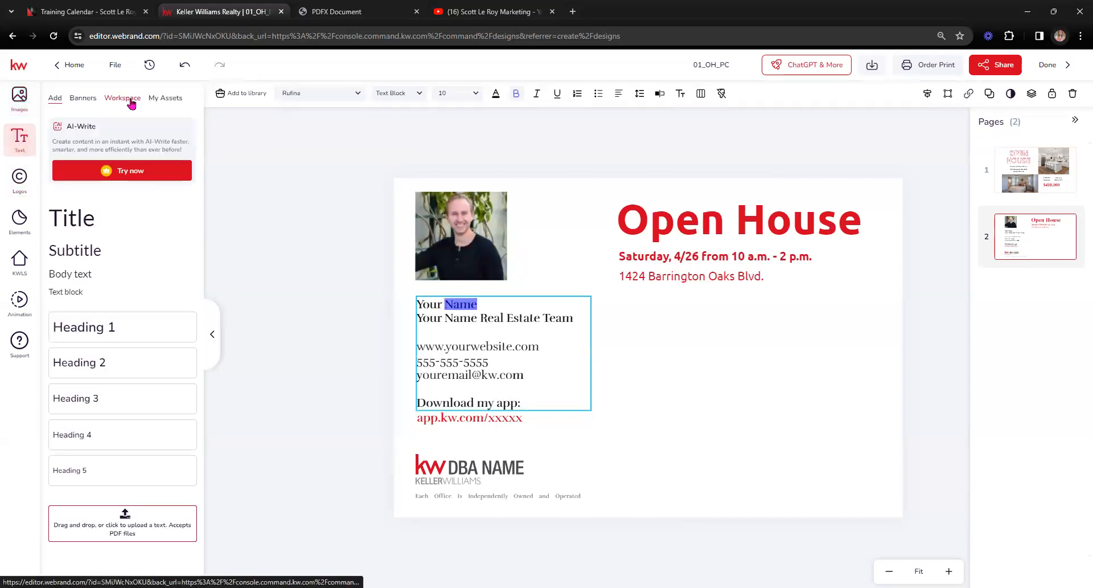
pyautogui.click(165, 97)
pyautogui.click(474, 340)
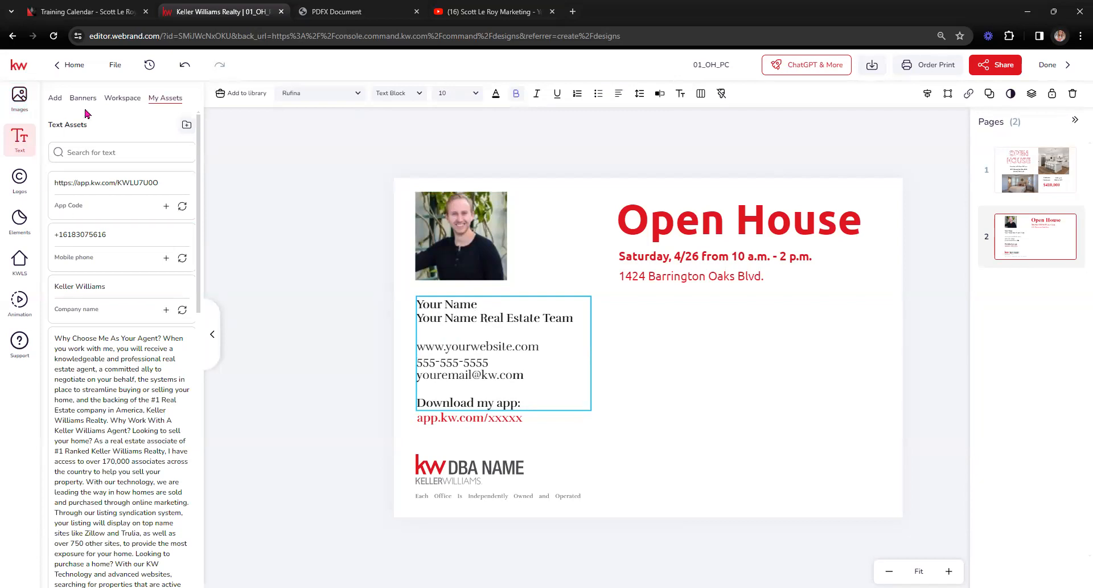
pyautogui.click(55, 98)
pyautogui.moveTo(479, 301); pyautogui.dragTo(434, 297)
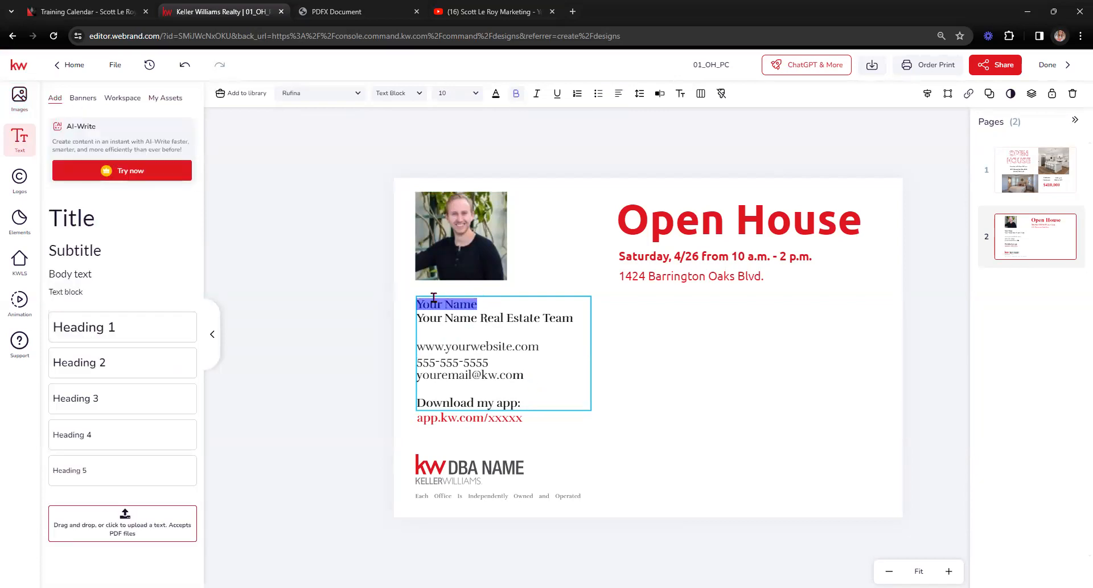
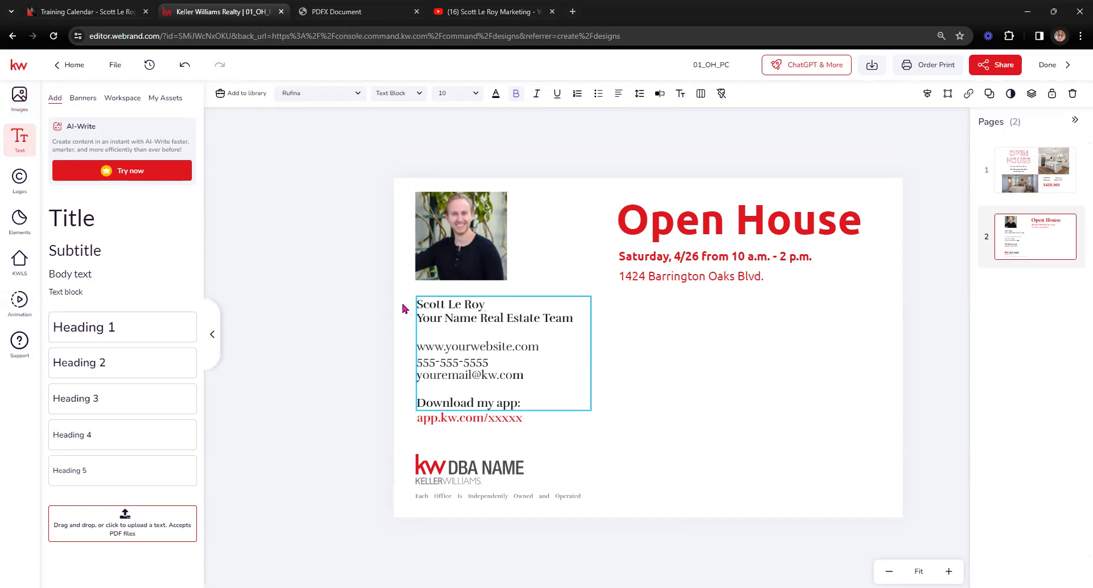
# Step: Replace the second placeholder line with the agent's business name and finish editing the text
pyautogui.doubleClick(460, 317)
pyautogui.moveTo(568, 322); pyautogui.dragTo(410, 326)
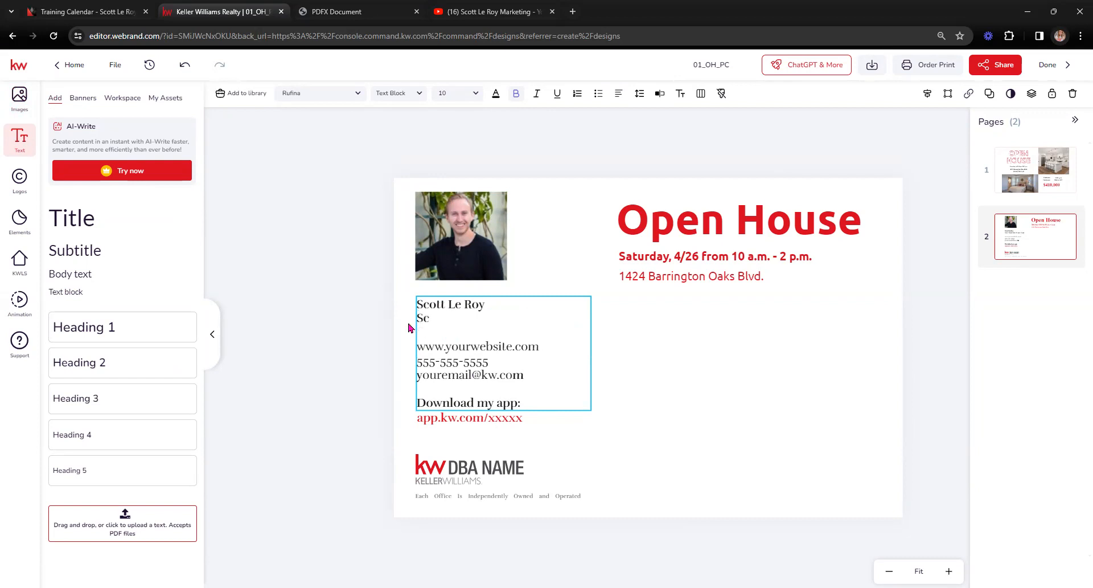
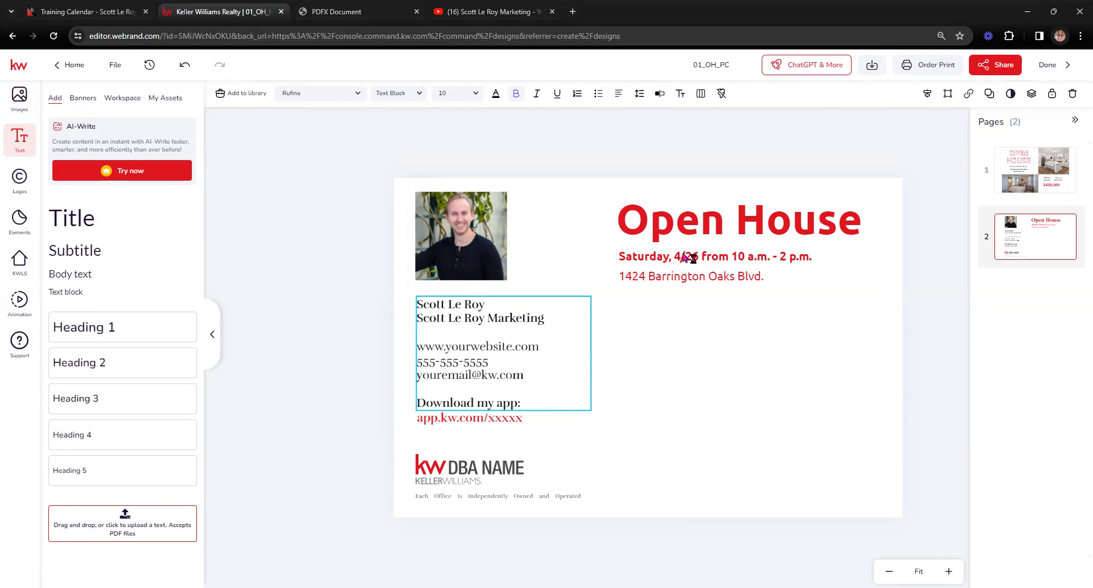
pyautogui.click(496, 462)
pyautogui.click(496, 463)
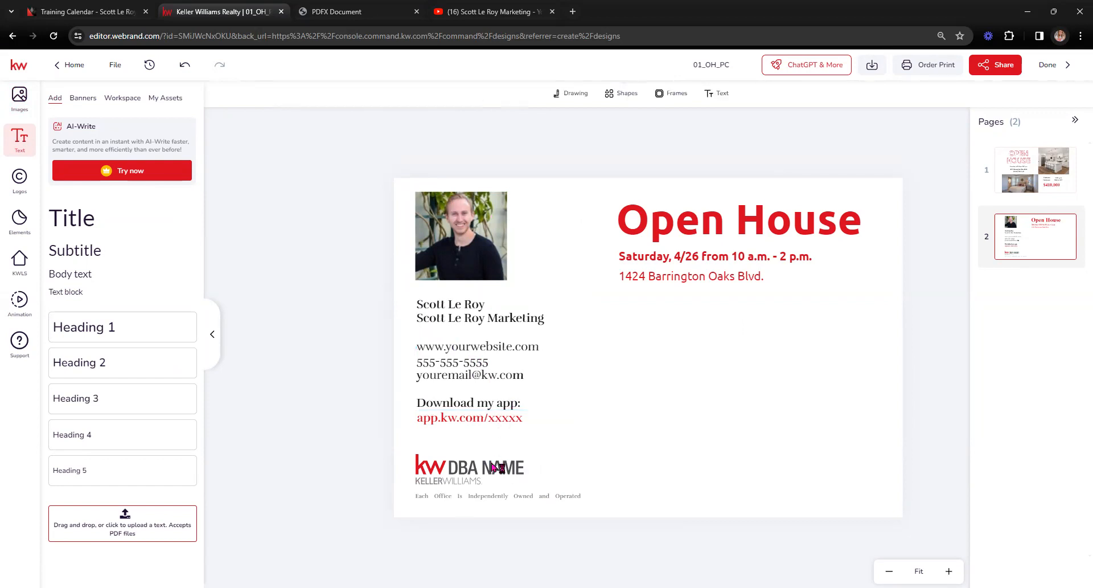
# Step: Swap the KW DBA NAME logo for the SLM logo, shrunk and placed bottom-left above the footer
pyautogui.click(432, 463)
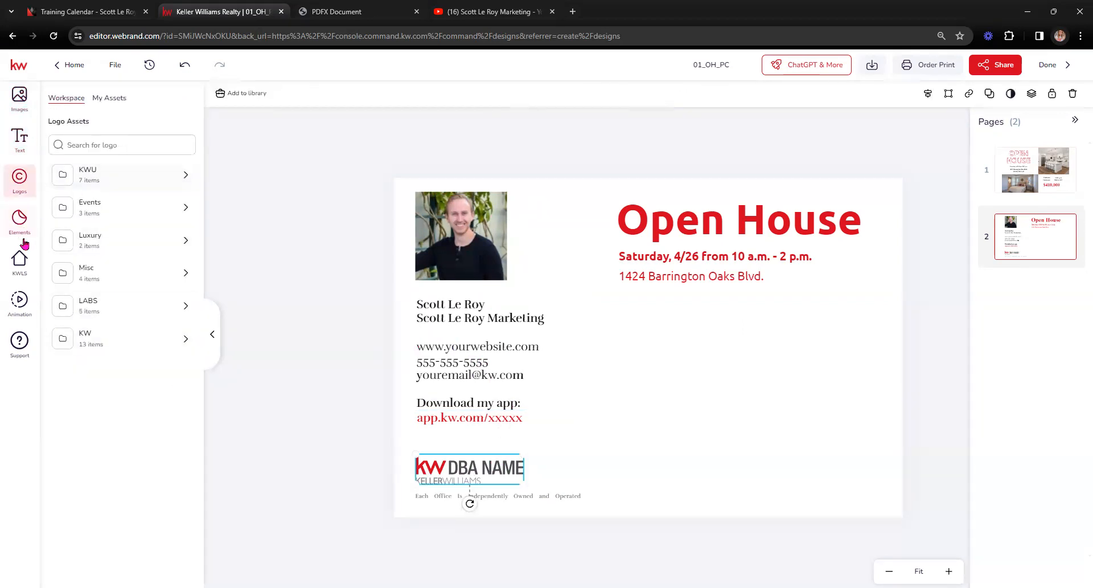
pyautogui.click(108, 98)
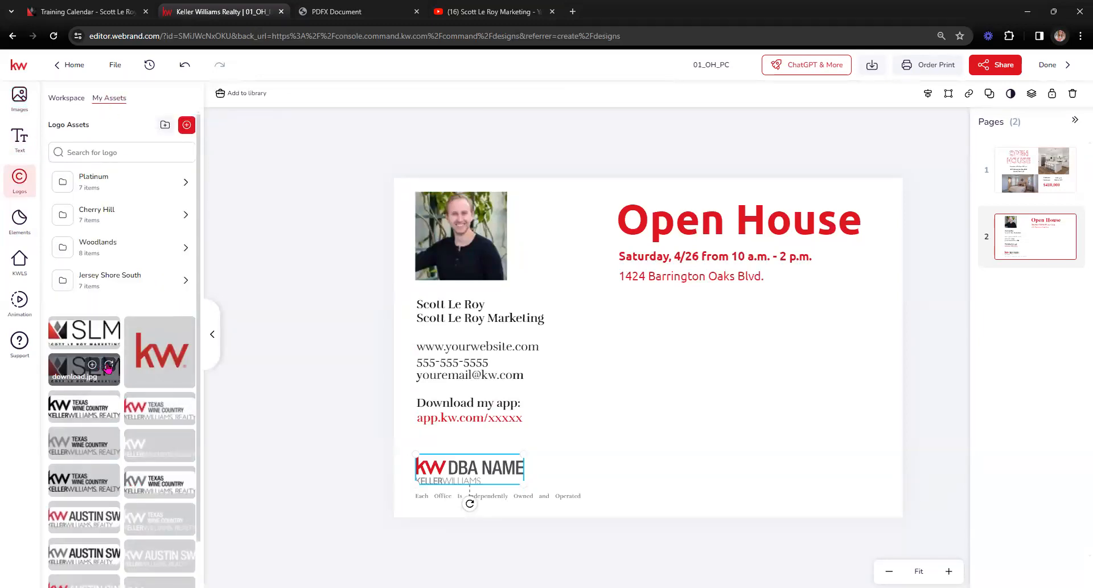
pyautogui.click(109, 365)
pyautogui.click(370, 478)
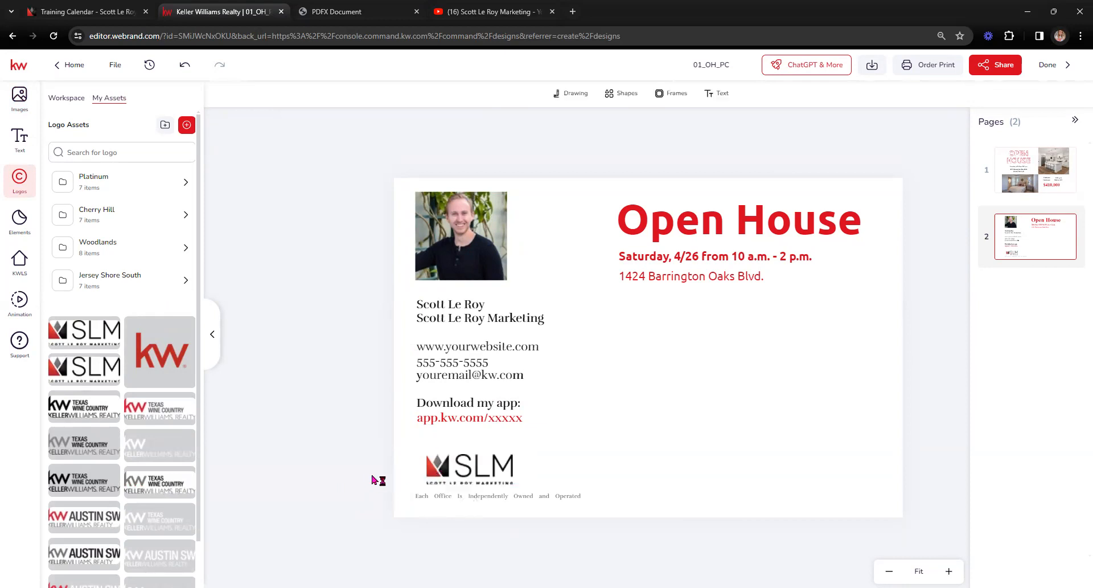
pyautogui.click(462, 462)
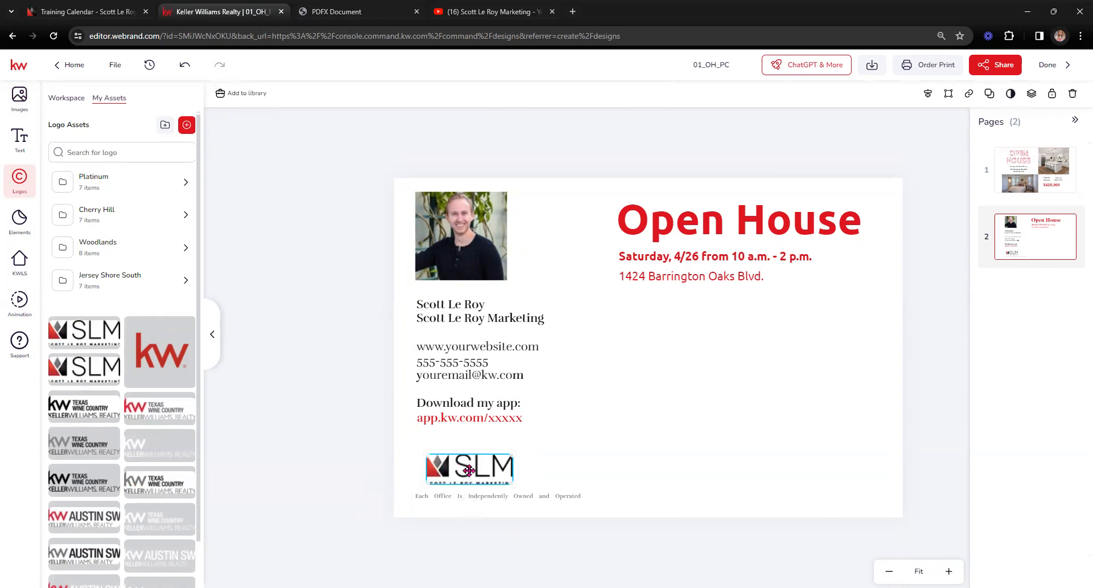
pyautogui.press('Delete')
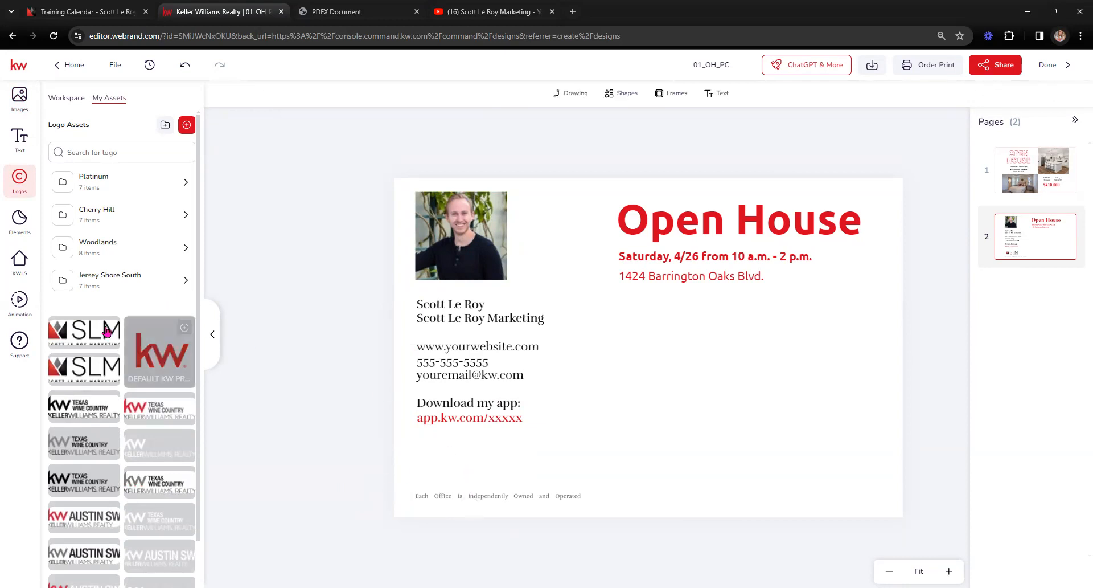
pyautogui.click(84, 332)
pyautogui.moveTo(693, 346); pyautogui.dragTo(540, 455)
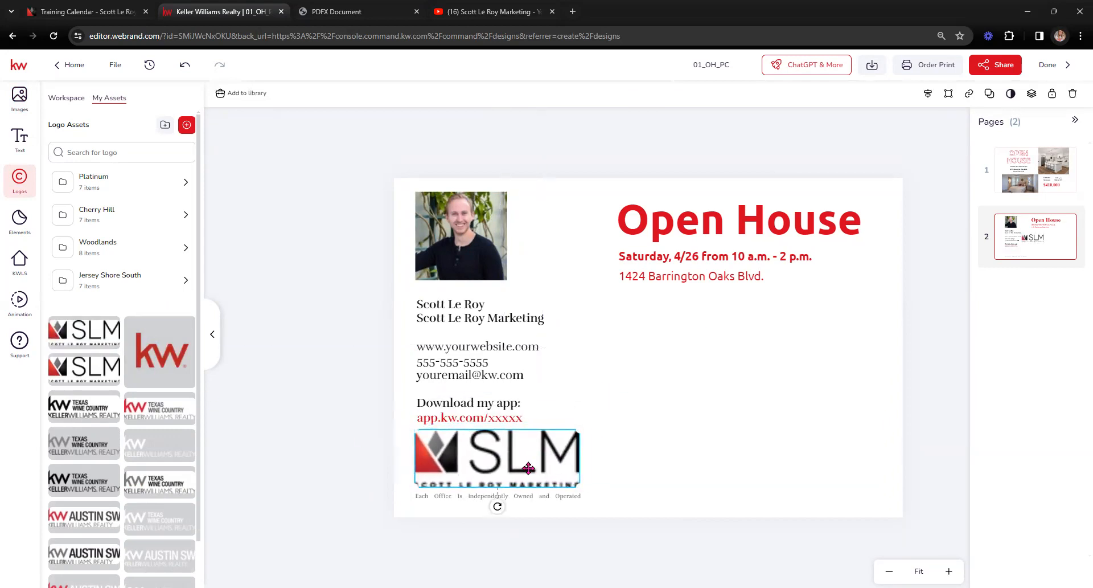
pyautogui.moveTo(580, 426); pyautogui.dragTo(515, 460)
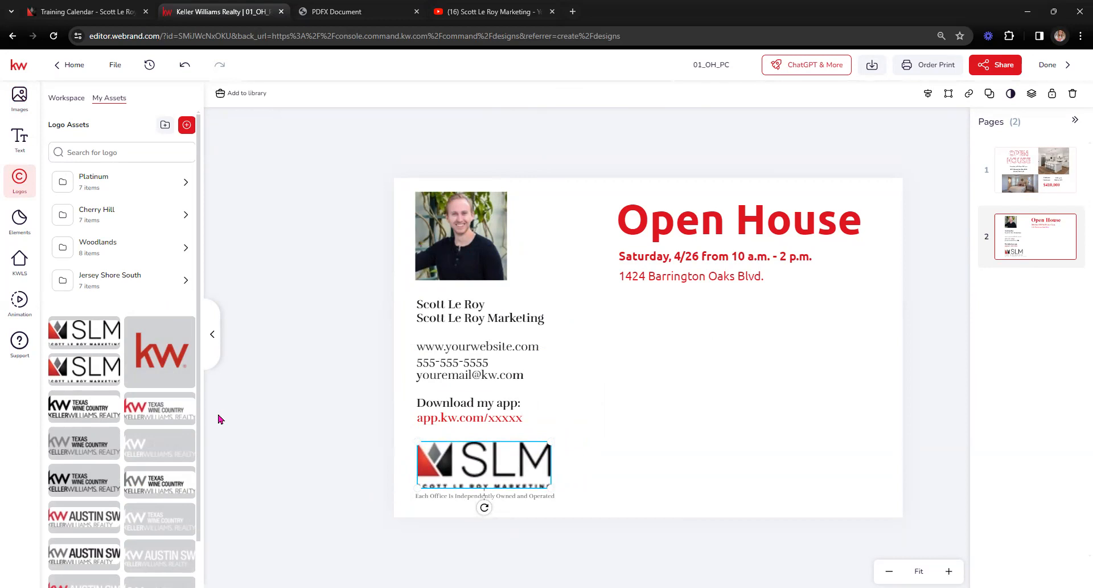
# Step: Download all pages of the 01_OH_PC postcard as PNG images
pyautogui.click(874, 66)
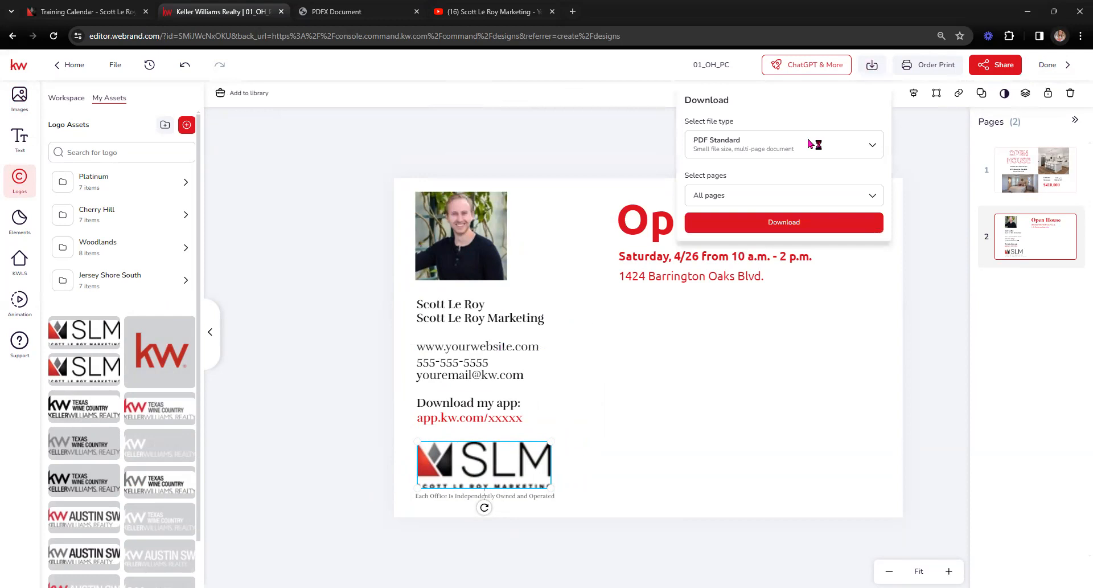
pyautogui.click(873, 147)
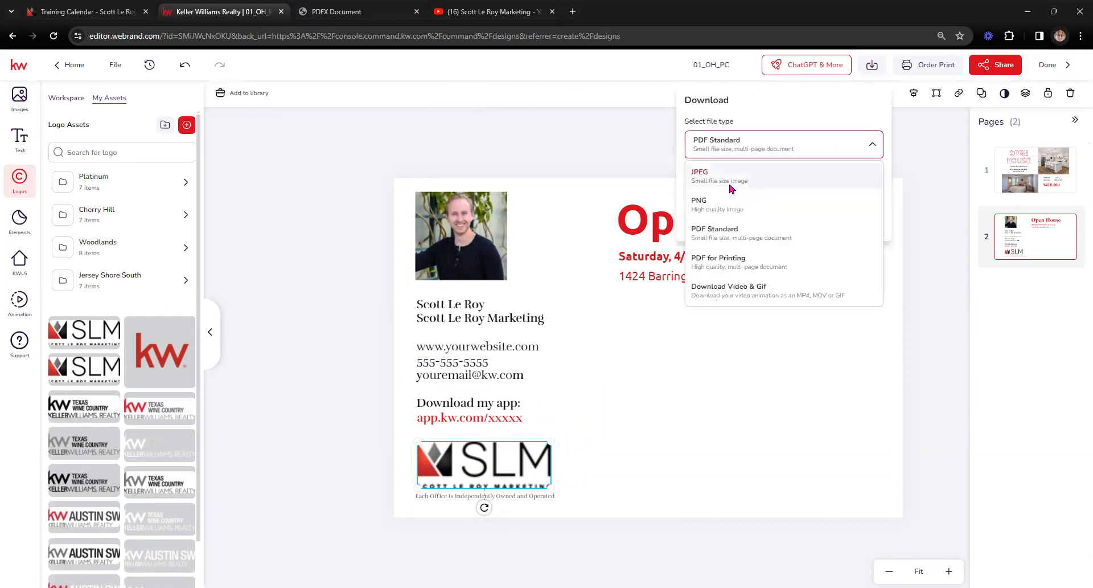
pyautogui.click(721, 205)
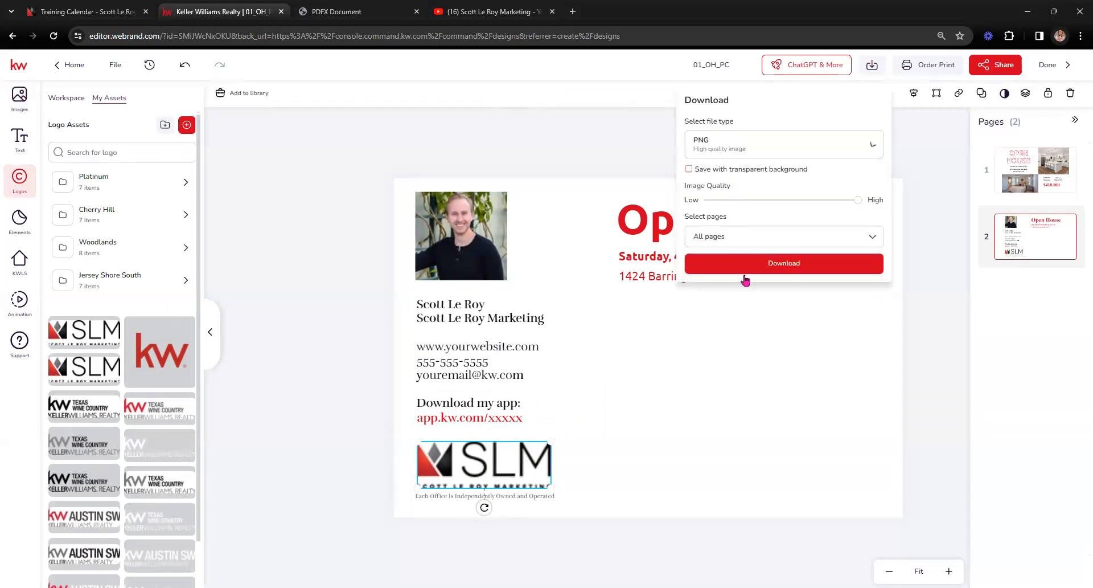
pyautogui.click(763, 269)
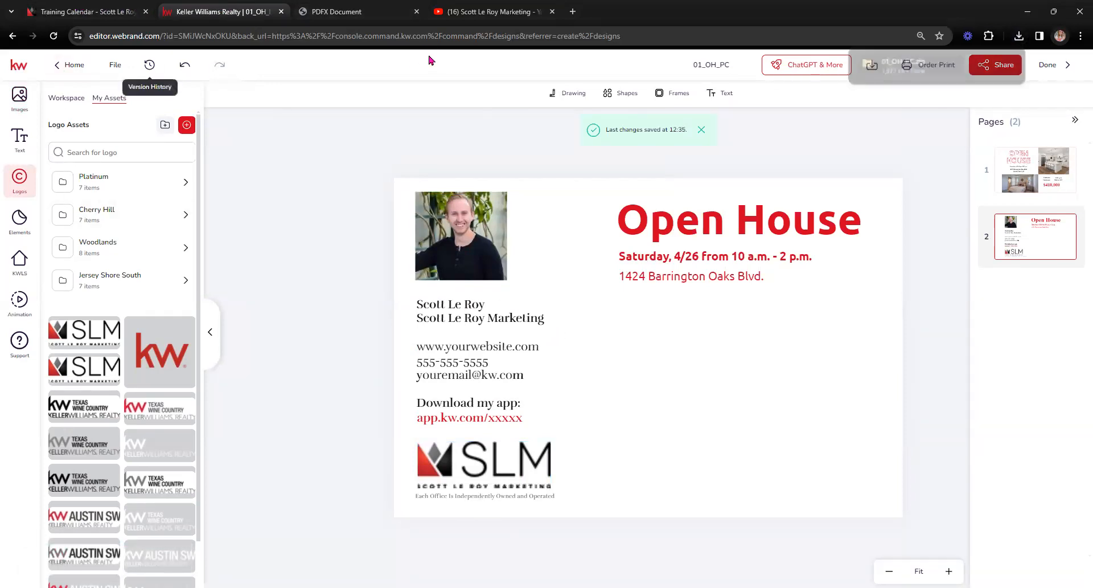
pyautogui.click(422, 39)
# Step: Load KW Command via 'agen' and start a new Direct Mail campaign from Campaigns
pyautogui.write('agent.kw.com/command')
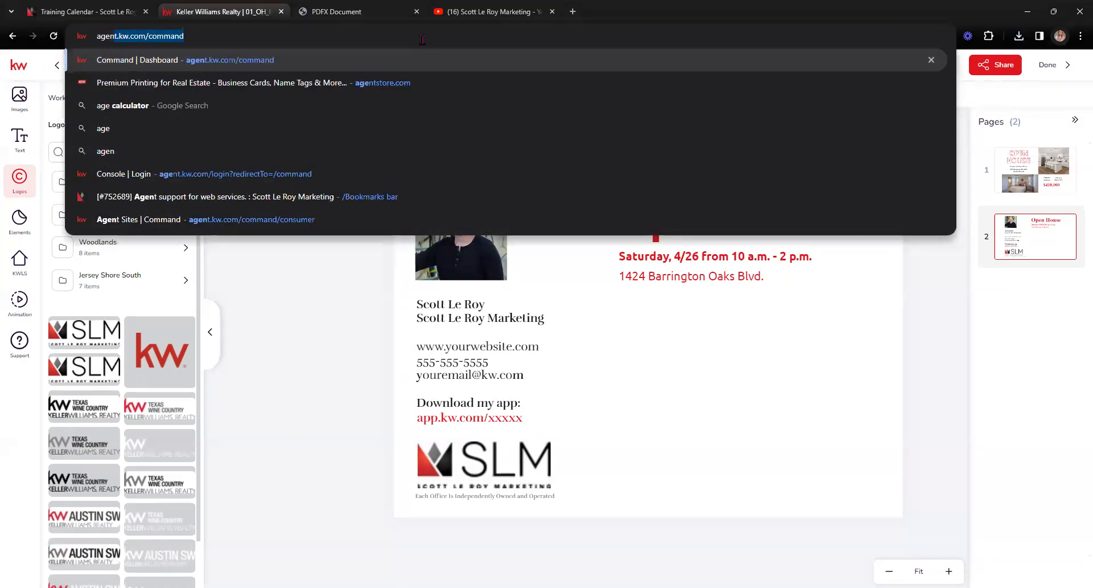
pyautogui.press('Return')
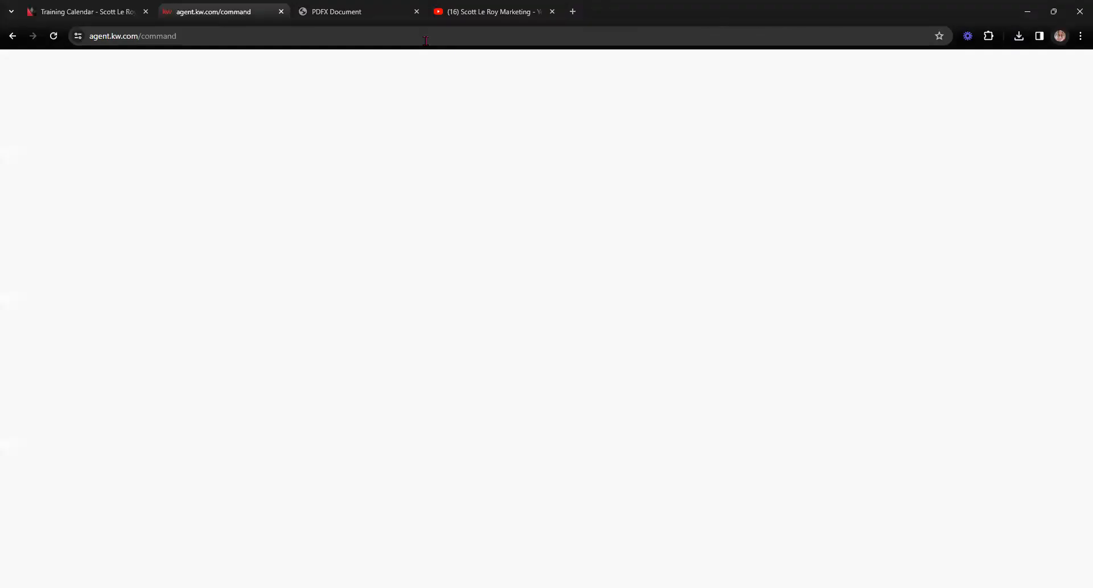
pyautogui.click(1020, 36)
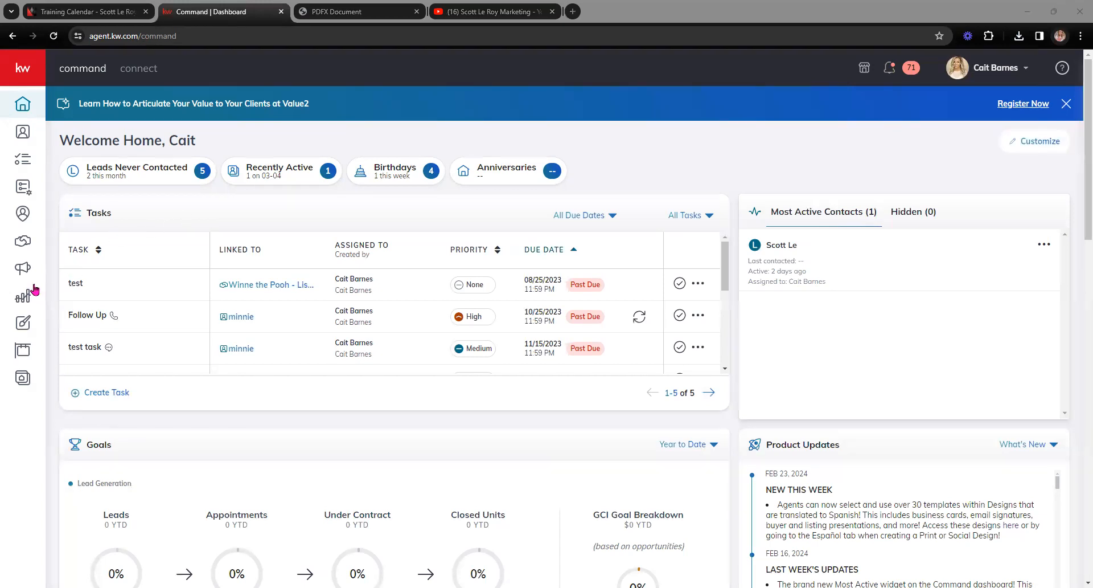
pyautogui.click(21, 270)
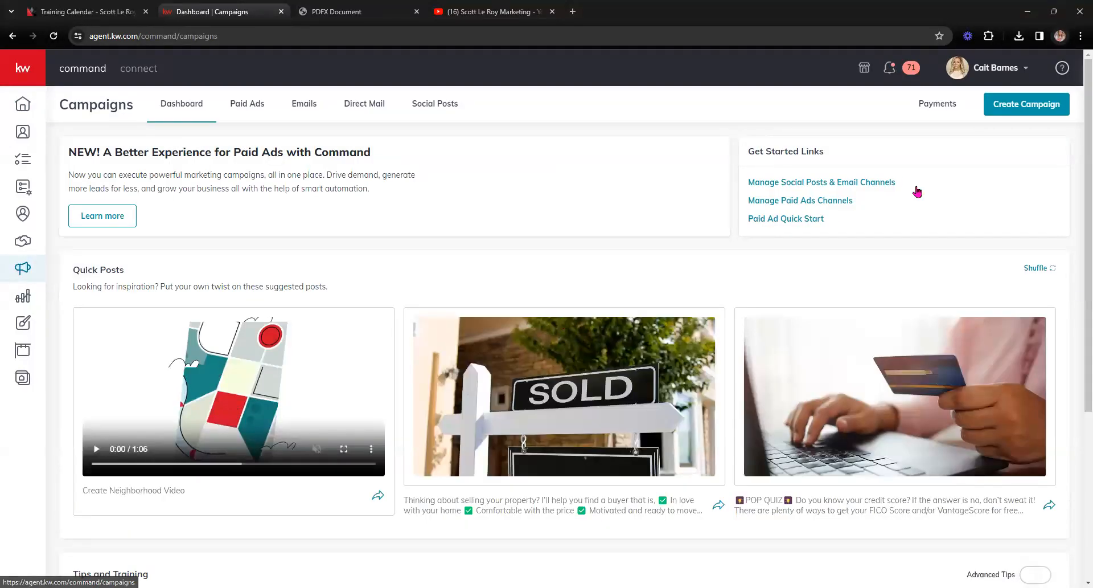
pyautogui.click(1024, 105)
pyautogui.click(494, 287)
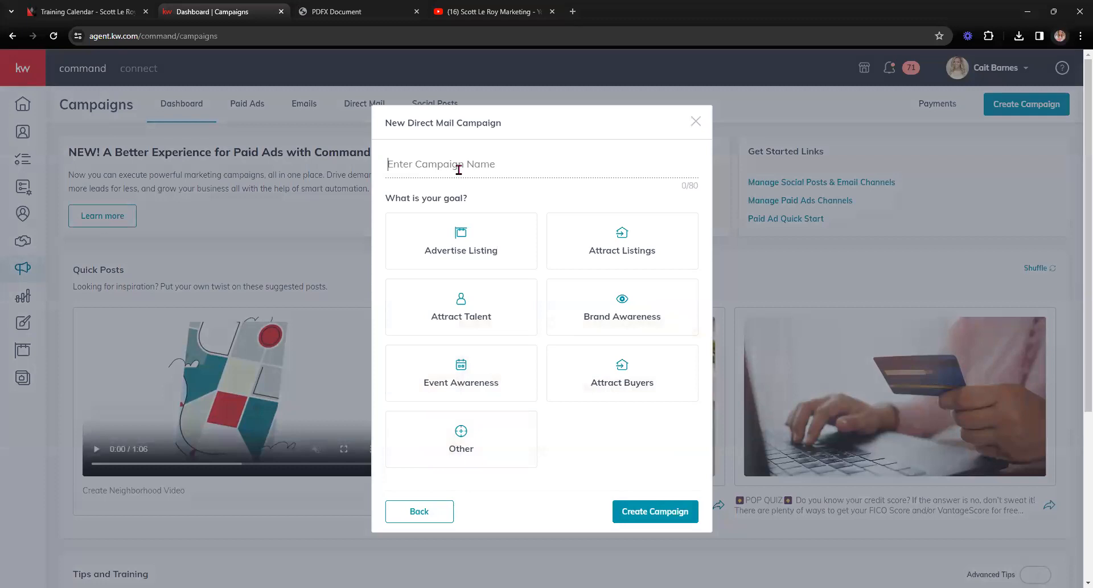
# Step: Name the campaign 'Custom Template 3/7', choose the Event Awareness goal, and create it
pyautogui.write('Custom Template')
pyautogui.write('3/7')
pyautogui.click(502, 359)
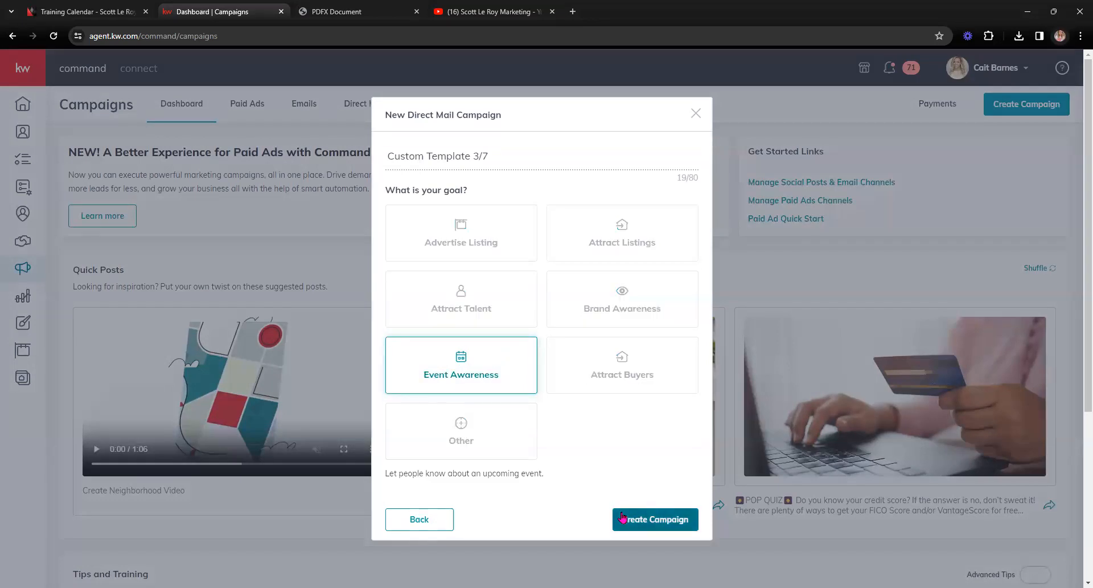
pyautogui.click(629, 514)
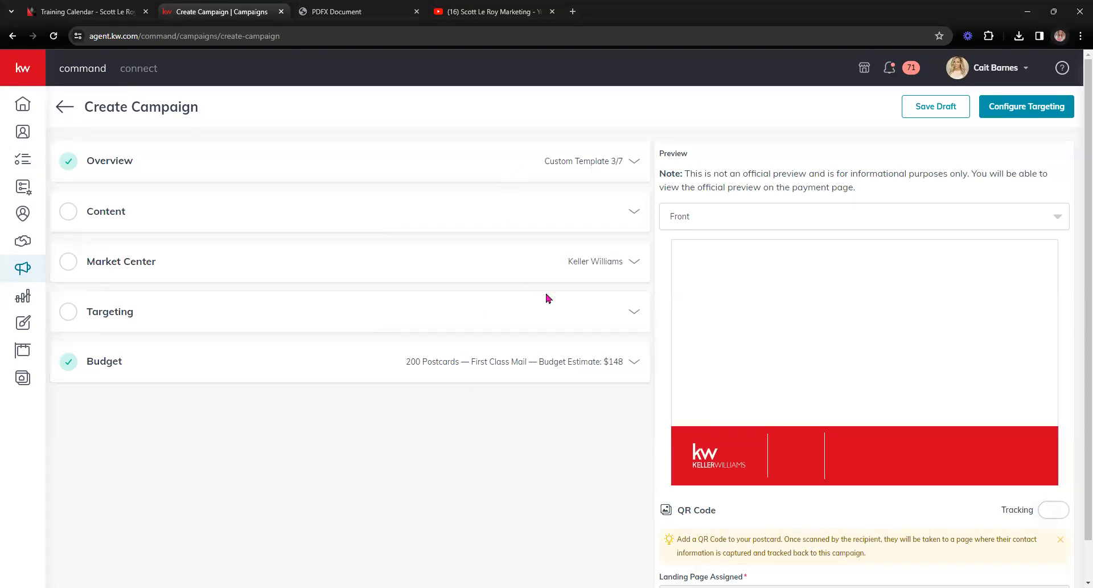
# Step: Expand the Content section, review it, and choose Upload a custom template
pyautogui.click(630, 211)
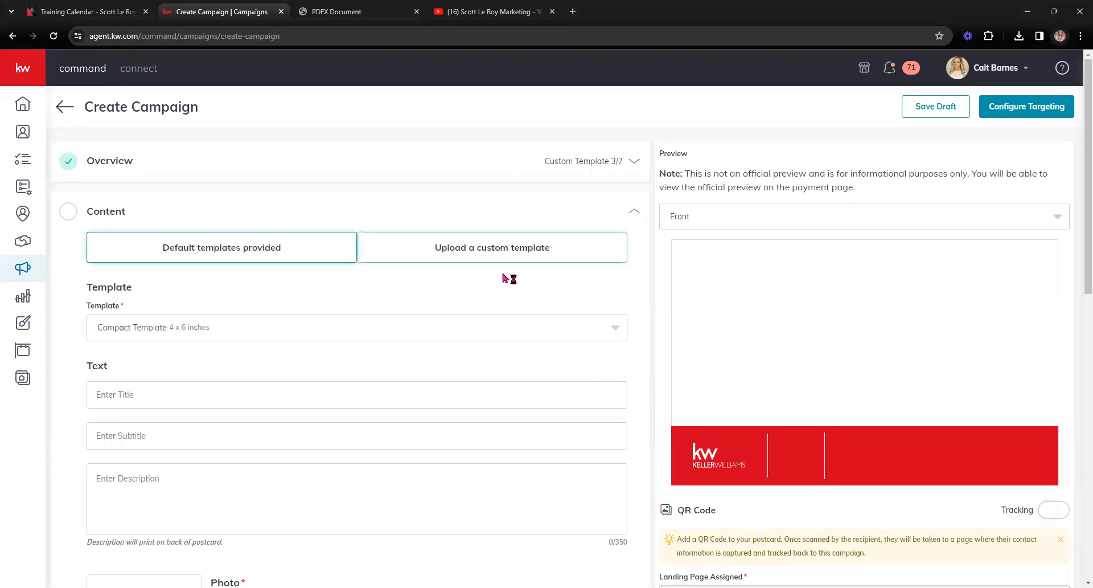
pyautogui.scroll(-8, 293, 321)
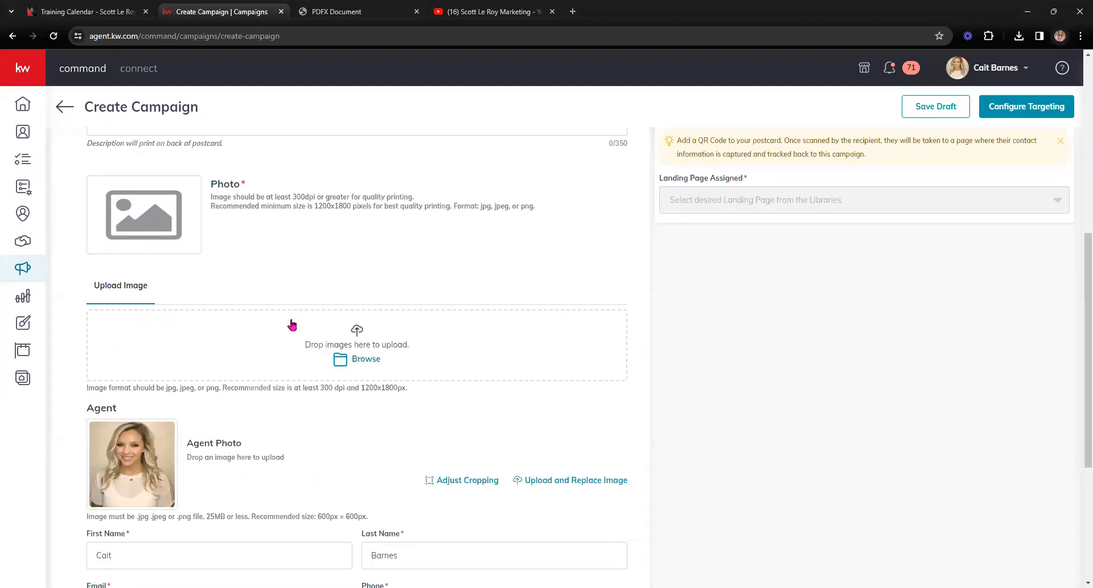
pyautogui.scroll(-2, 292, 328)
pyautogui.scroll(2, 294, 328)
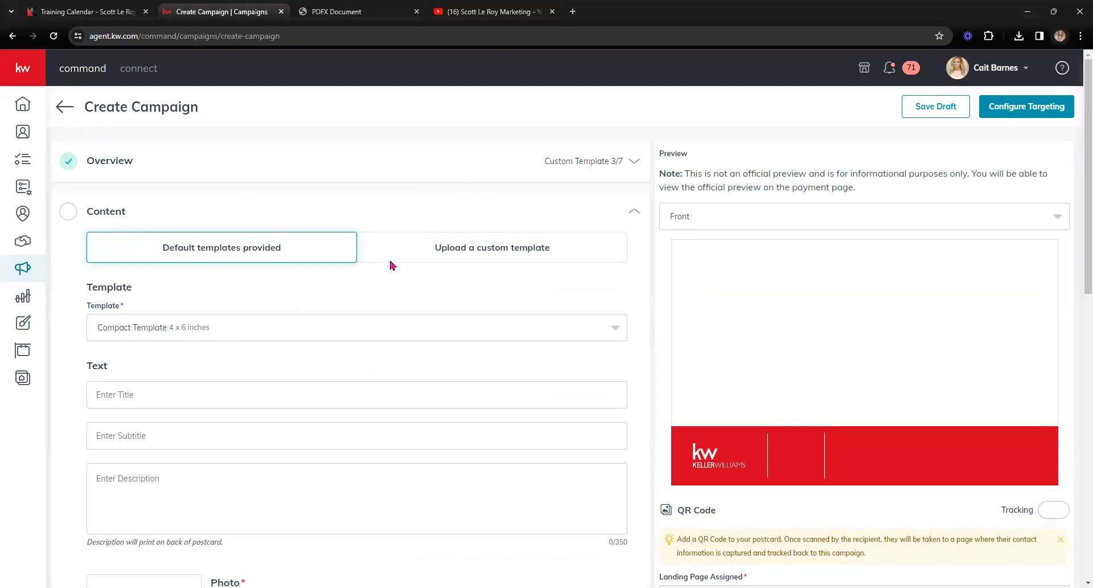
pyautogui.click(459, 261)
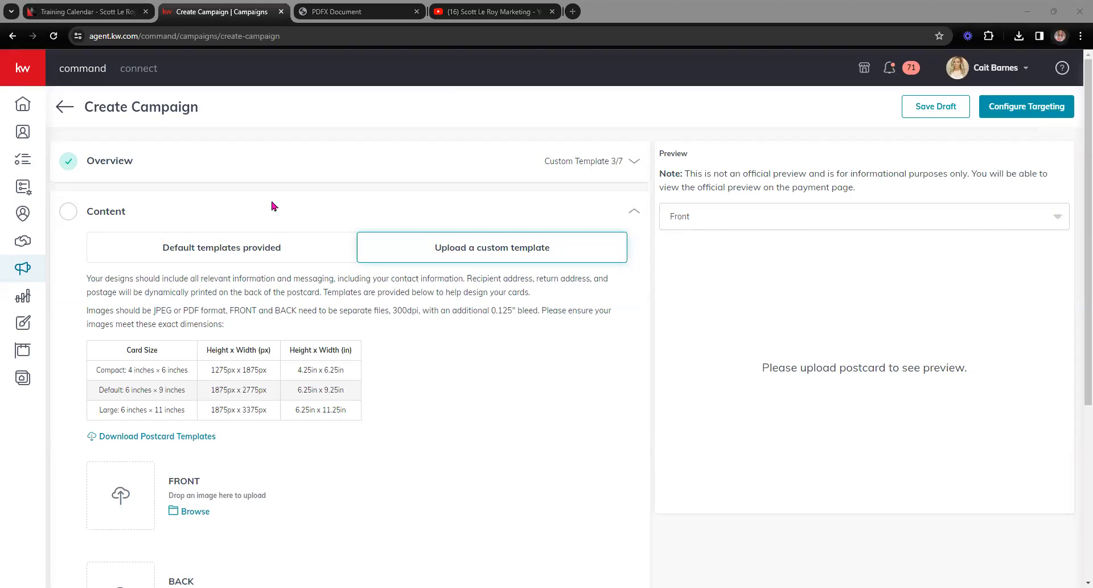
# Step: Try uploading 01_OH_PC_1 from the 01_OH_PC folder as the postcard front
pyautogui.click(195, 511)
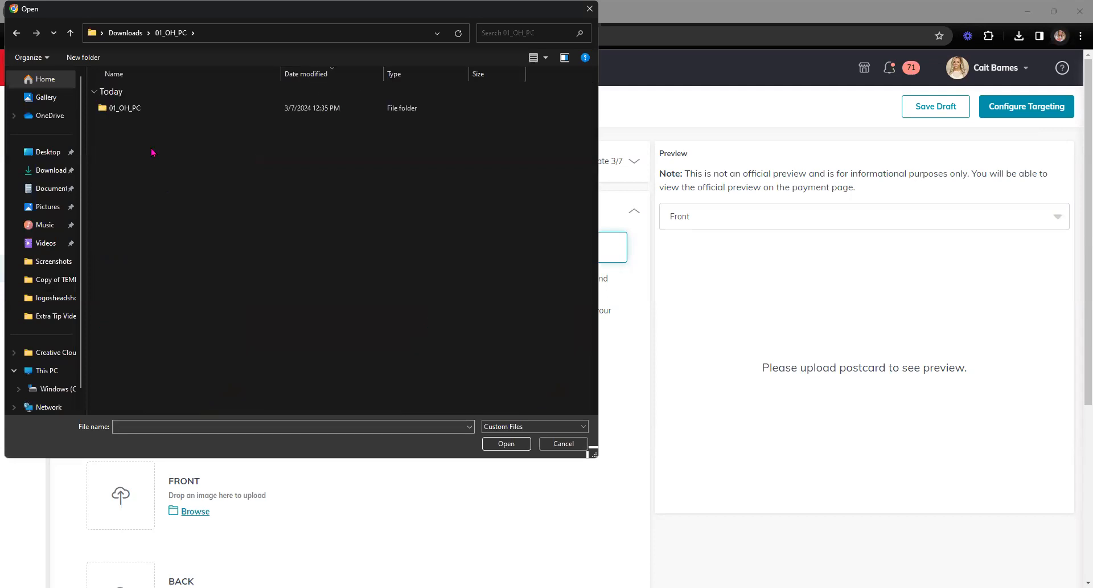
pyautogui.doubleClick(130, 108)
pyautogui.click(132, 112)
pyautogui.doubleClick(132, 111)
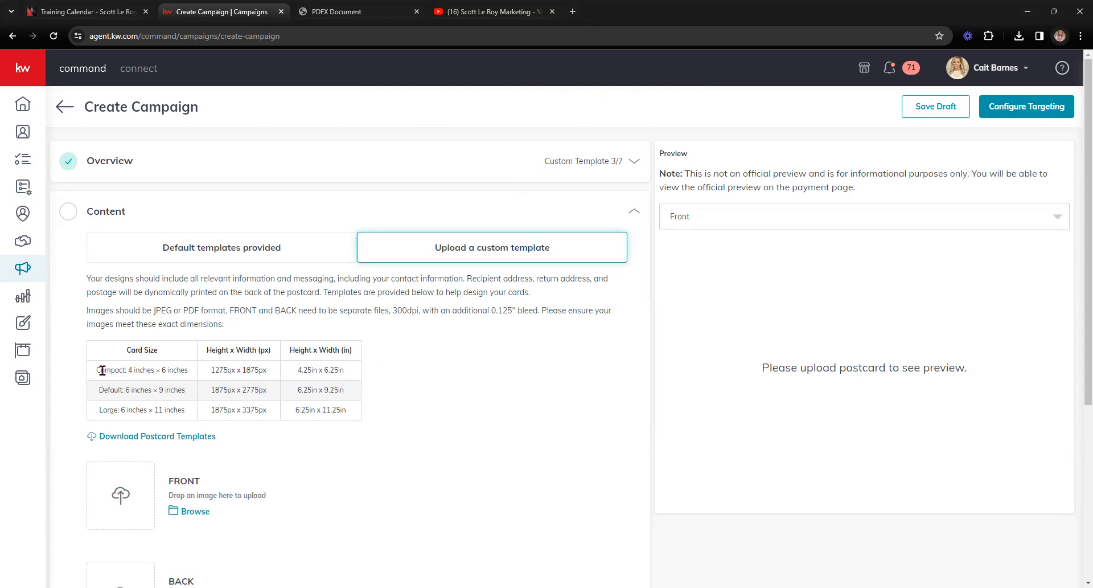
# Step: Highlight the Compact, Default and Large card size rows in the size table
pyautogui.moveTo(100, 369); pyautogui.dragTo(199, 370)
pyautogui.moveTo(98, 389); pyautogui.dragTo(185, 390)
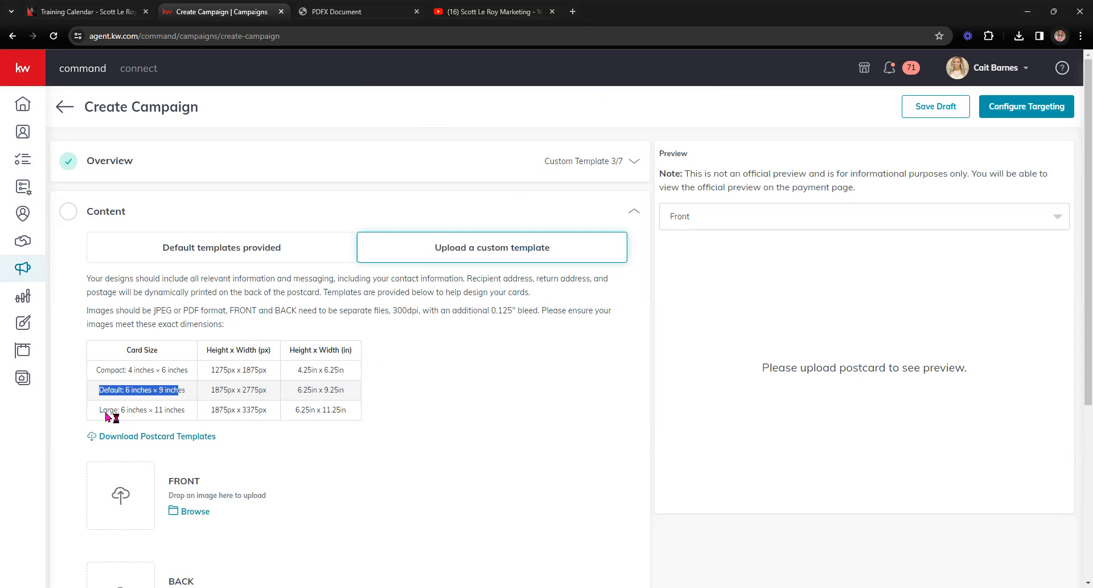
pyautogui.moveTo(102, 409); pyautogui.dragTo(211, 406)
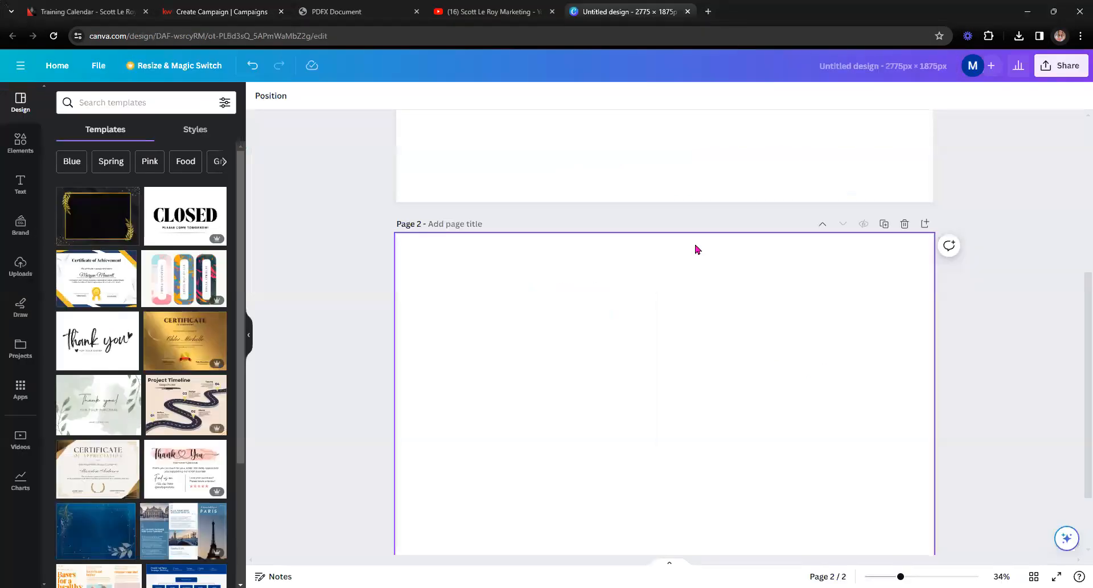
# Step: Look over Canva's custom-size new design options, then return to the blank postcard design
pyautogui.scroll(5, 698, 248)
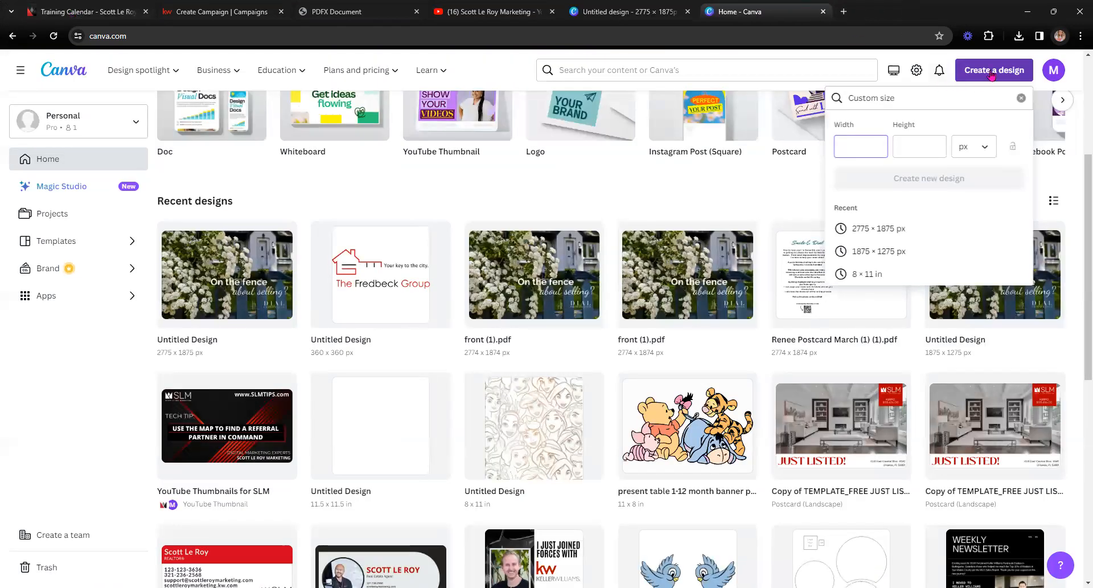
pyautogui.click(991, 75)
pyautogui.click(992, 75)
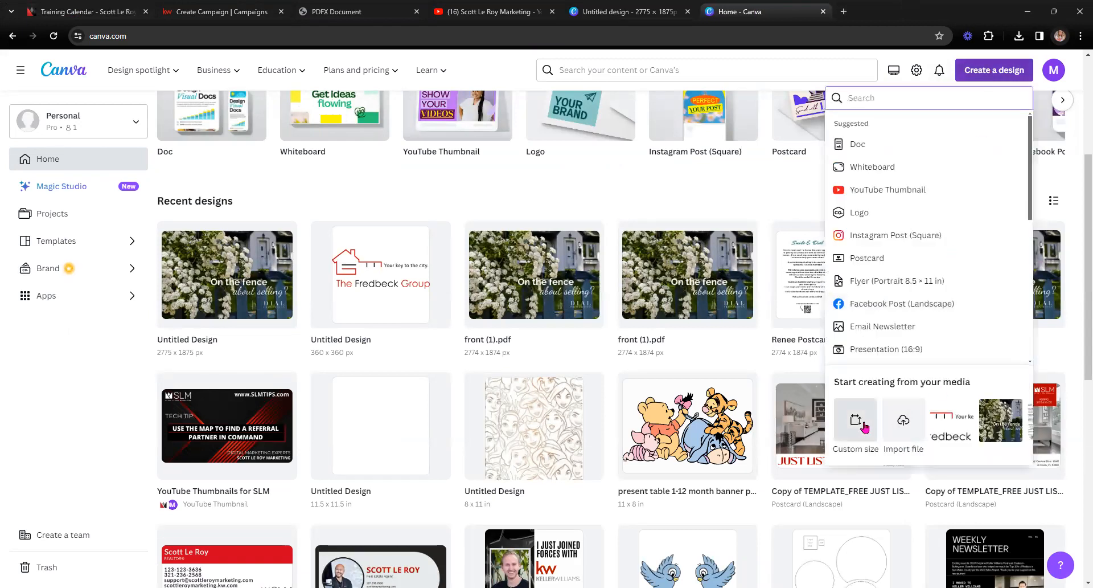
pyautogui.click(636, 6)
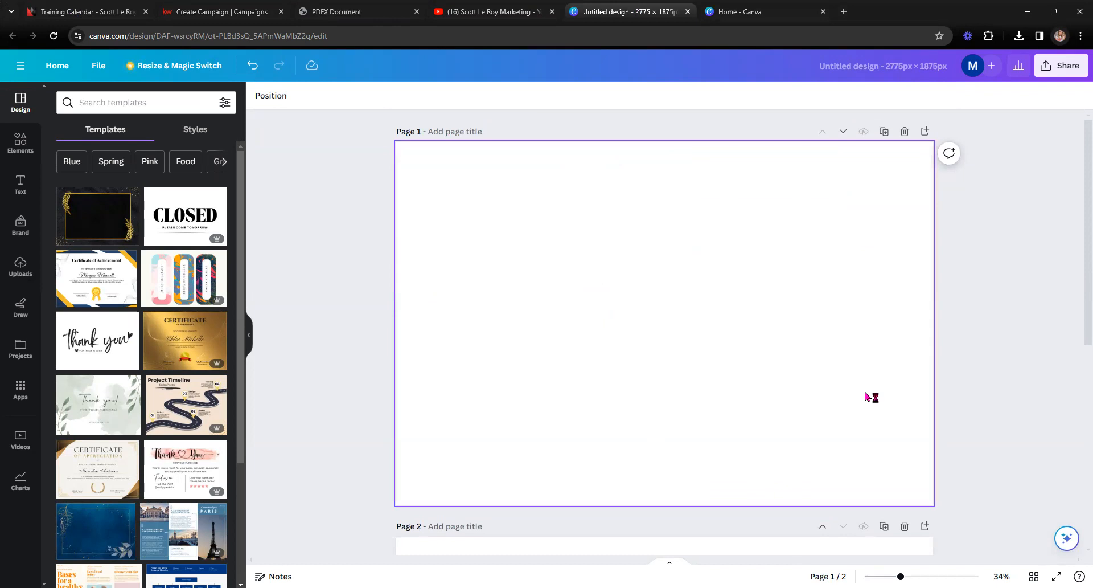
# Step: Check the Default 6 × 9 inch size (1875 x 2775 px) in KW Command, then return to Canva
pyautogui.click(225, 12)
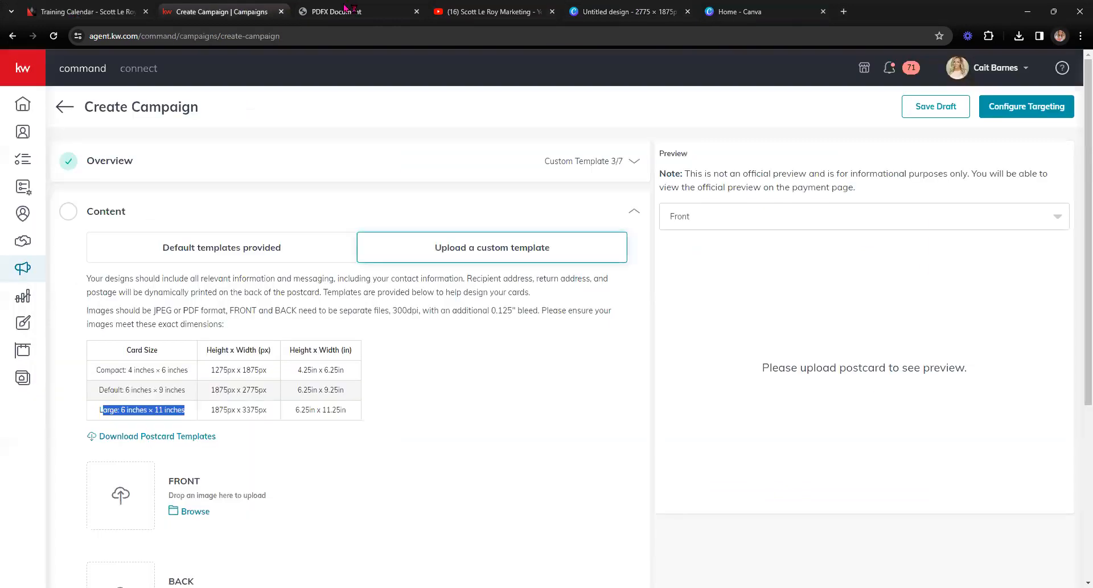
pyautogui.moveTo(210, 391); pyautogui.dragTo(268, 390)
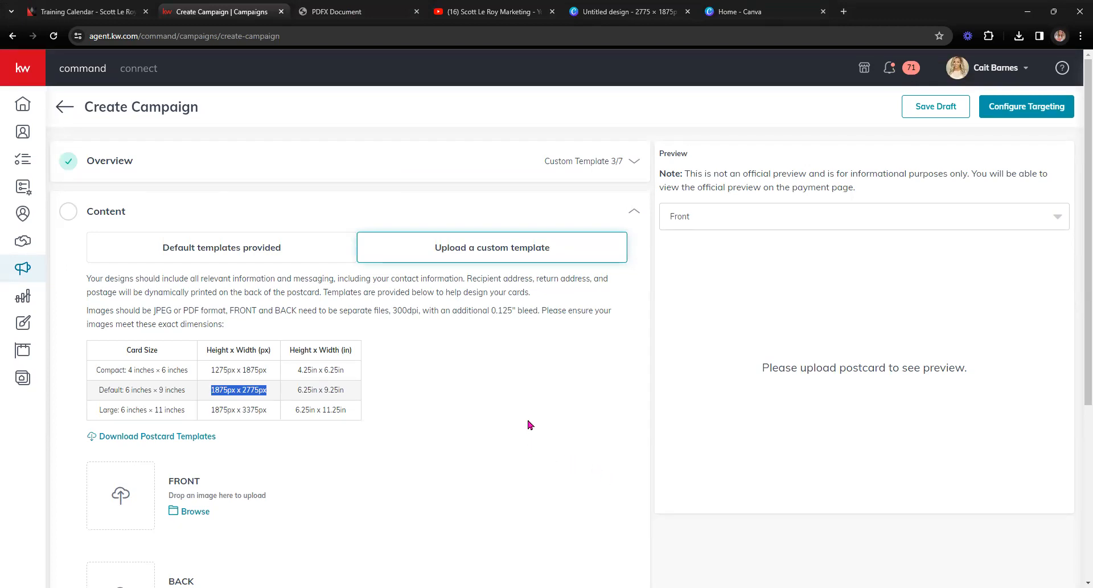
pyautogui.moveTo(114, 389); pyautogui.dragTo(255, 388)
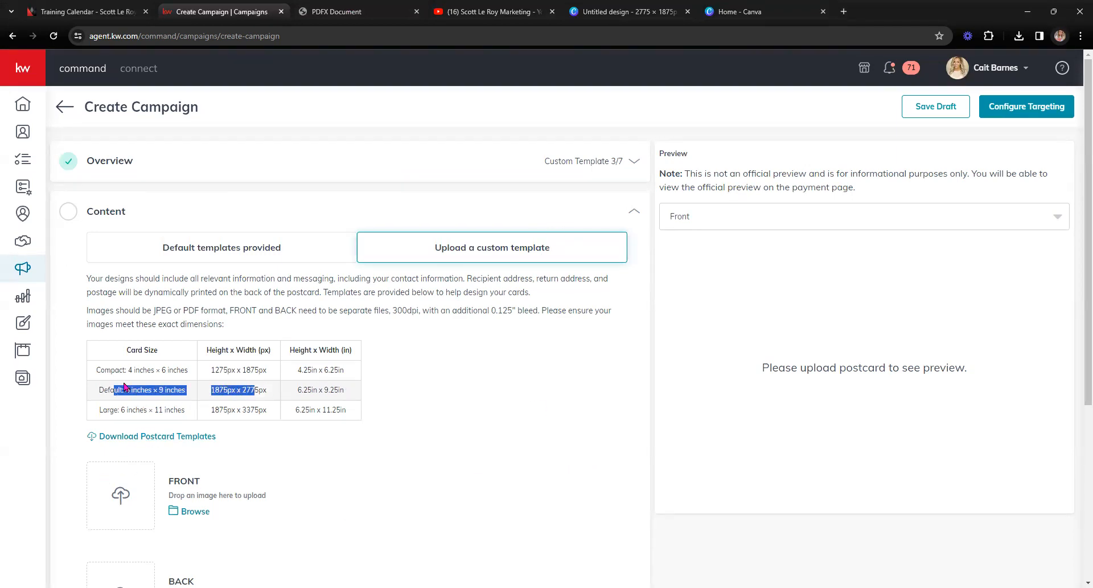
pyautogui.click(627, 10)
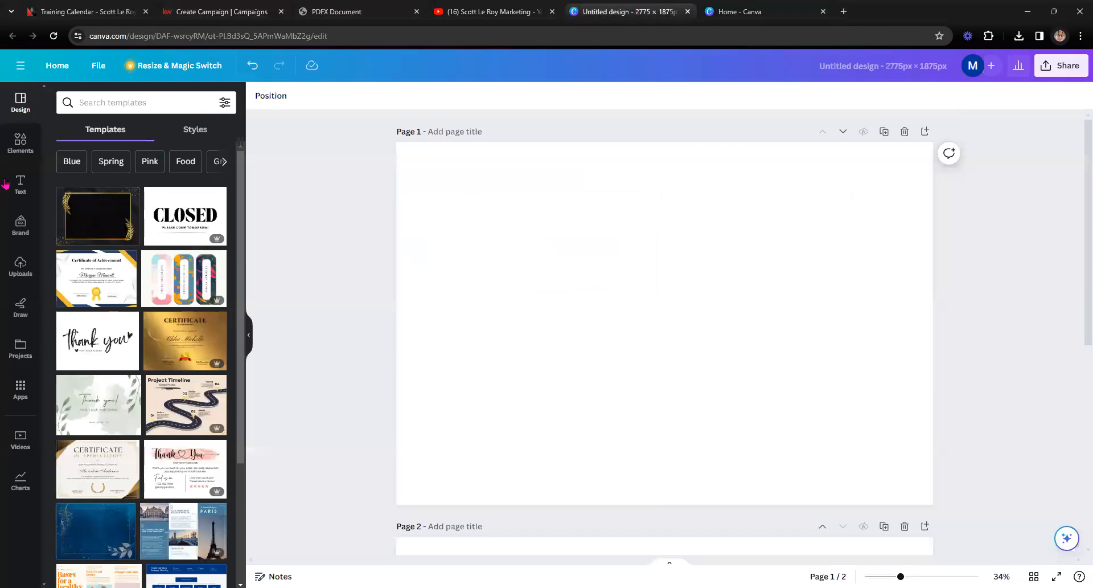
# Step: Upload both postcard PNG files to Canva's Uploads
pyautogui.click(20, 265)
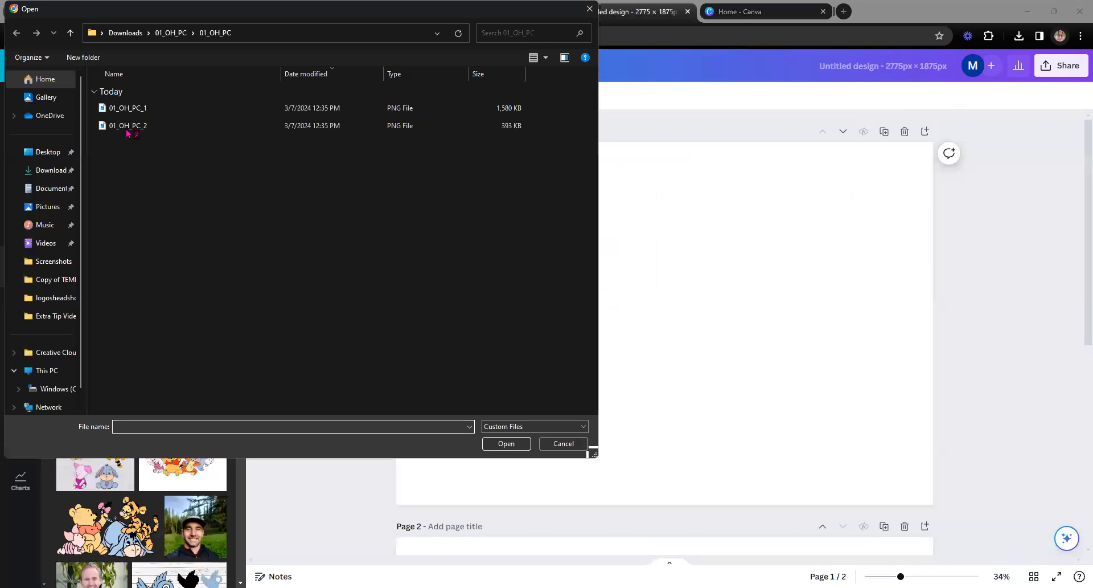
pyautogui.moveTo(126, 141); pyautogui.dragTo(138, 111)
pyautogui.press('Return')
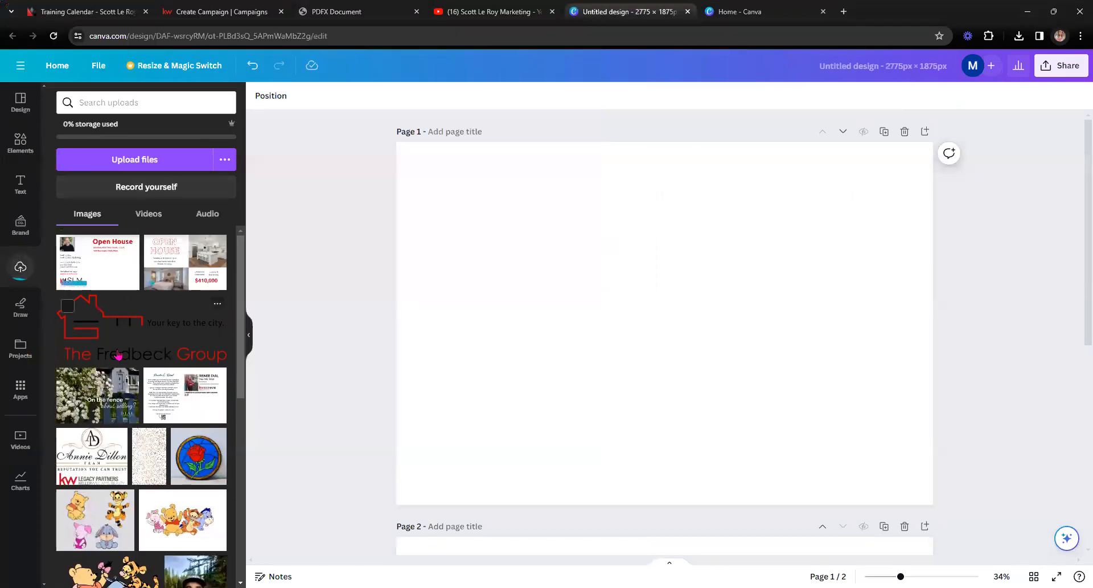
# Step: Place the Open House front on page 1 and the agent side on page 2
pyautogui.moveTo(107, 263); pyautogui.dragTo(233, 303)
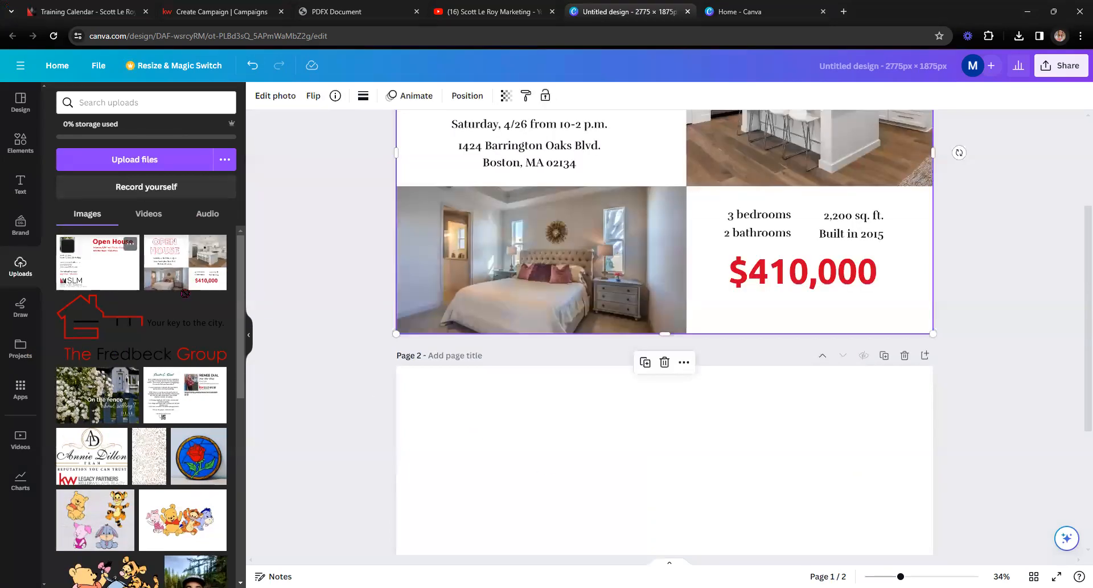
pyautogui.moveTo(423, 429); pyautogui.dragTo(423, 428)
pyautogui.scroll(3, 398, 422)
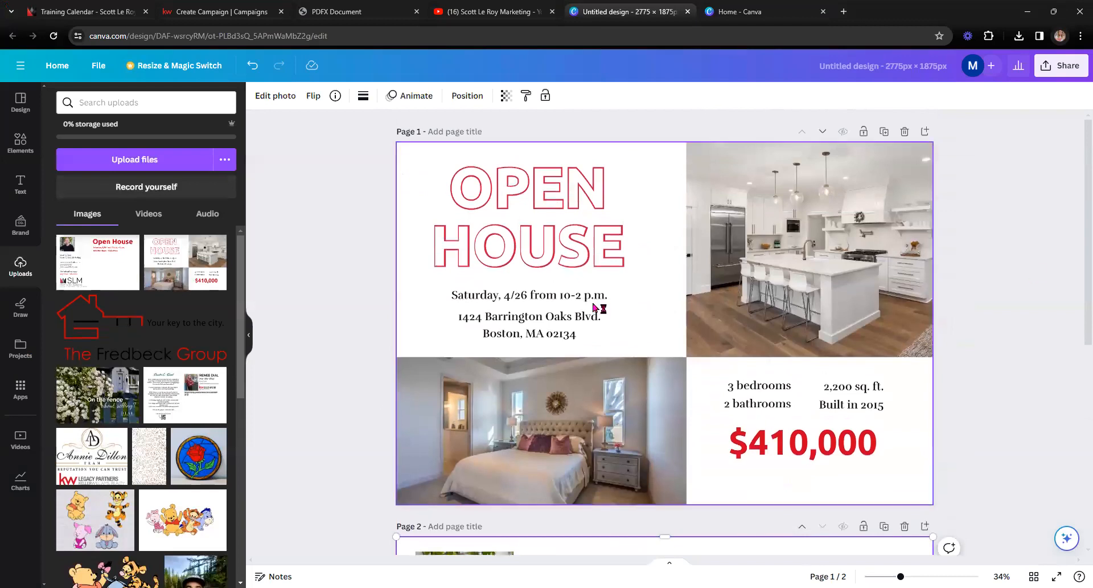
pyautogui.click(249, 336)
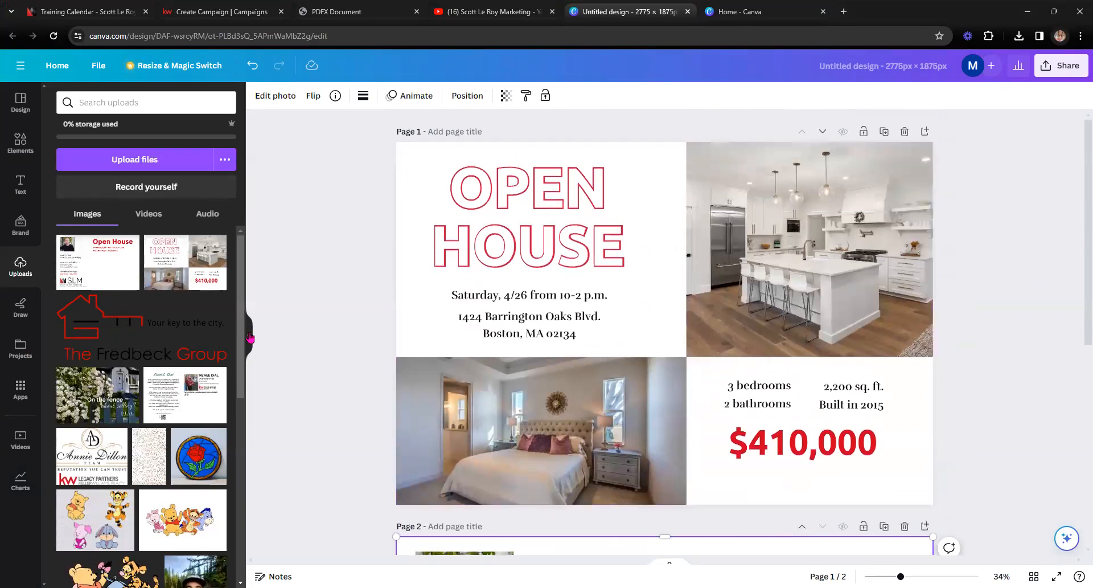
# Step: Open Canva's download options and start a PNG download of both pages
pyautogui.click(1066, 74)
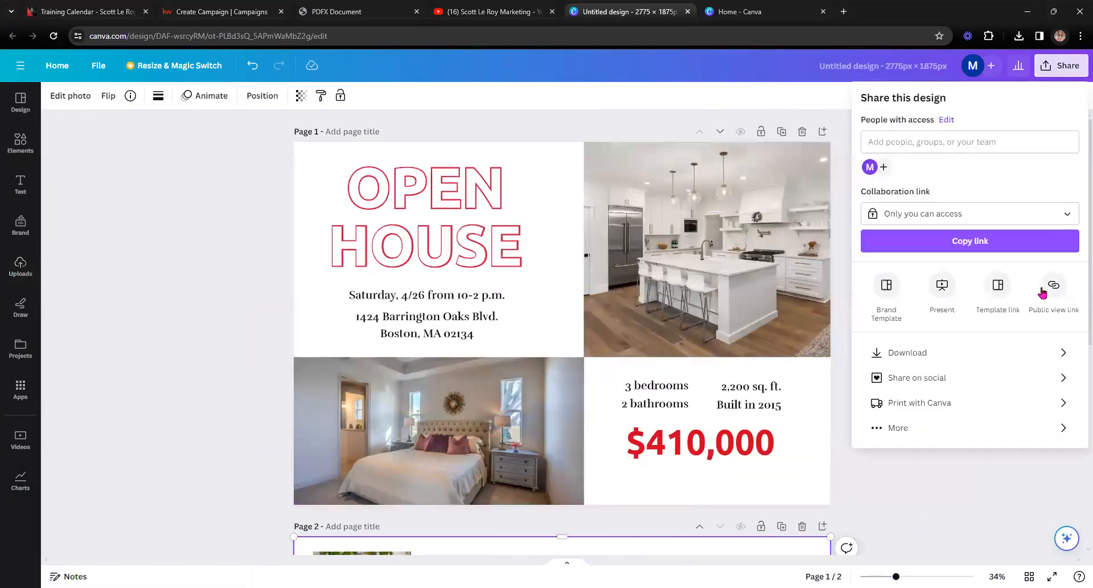
pyautogui.click(942, 354)
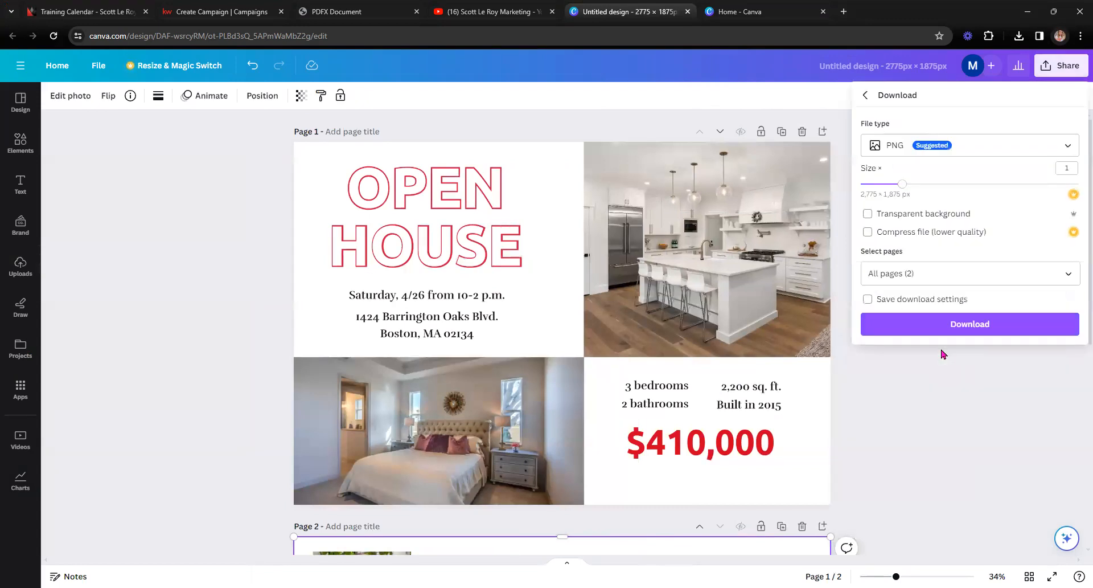
pyautogui.click(969, 323)
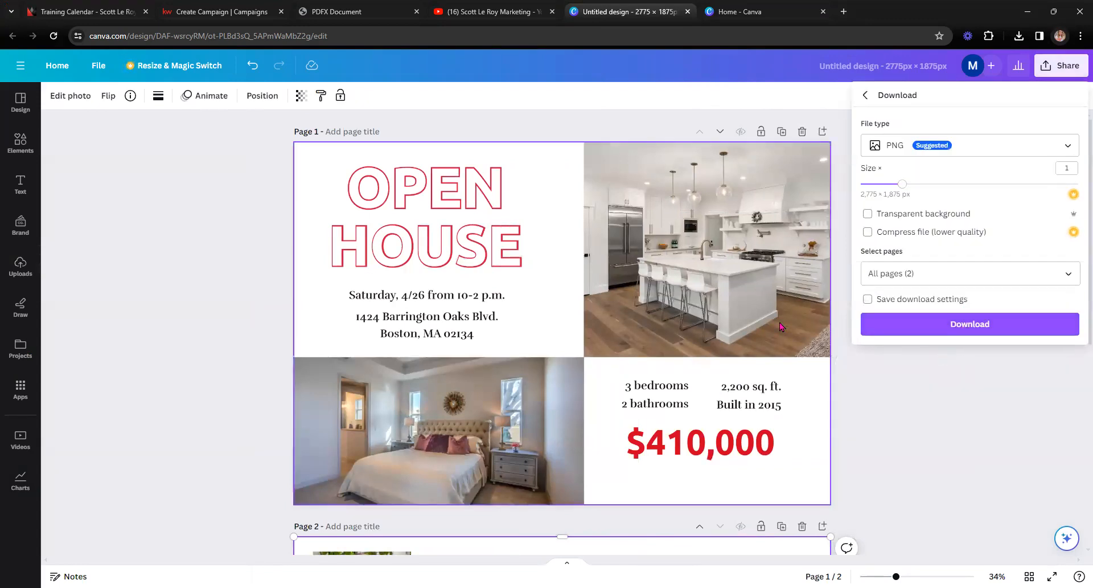
pyautogui.scroll(-1, 772, 331)
pyautogui.scroll(-1, 773, 331)
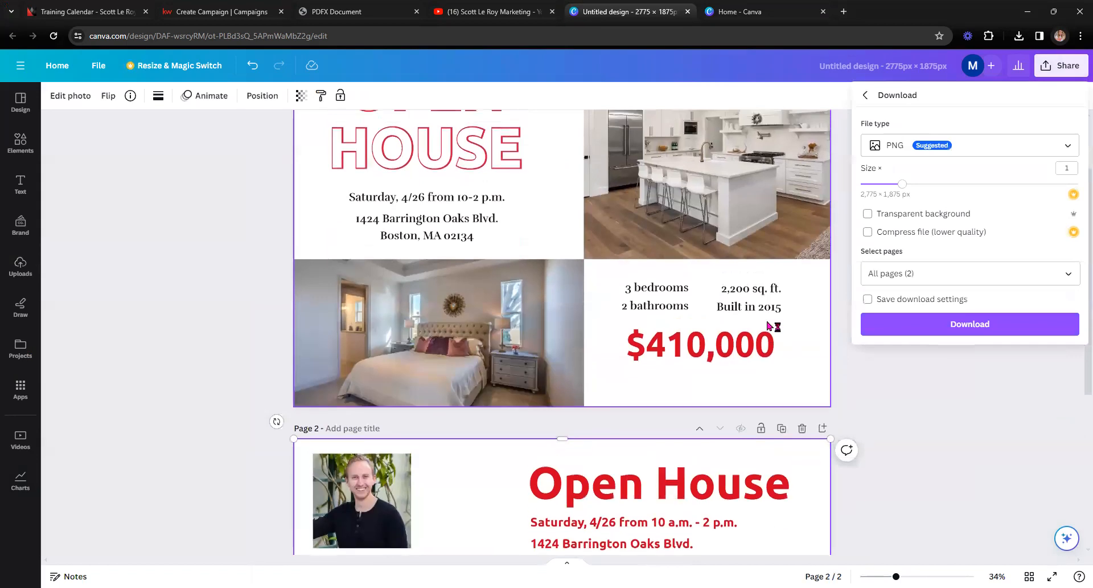
pyautogui.scroll(2, 773, 325)
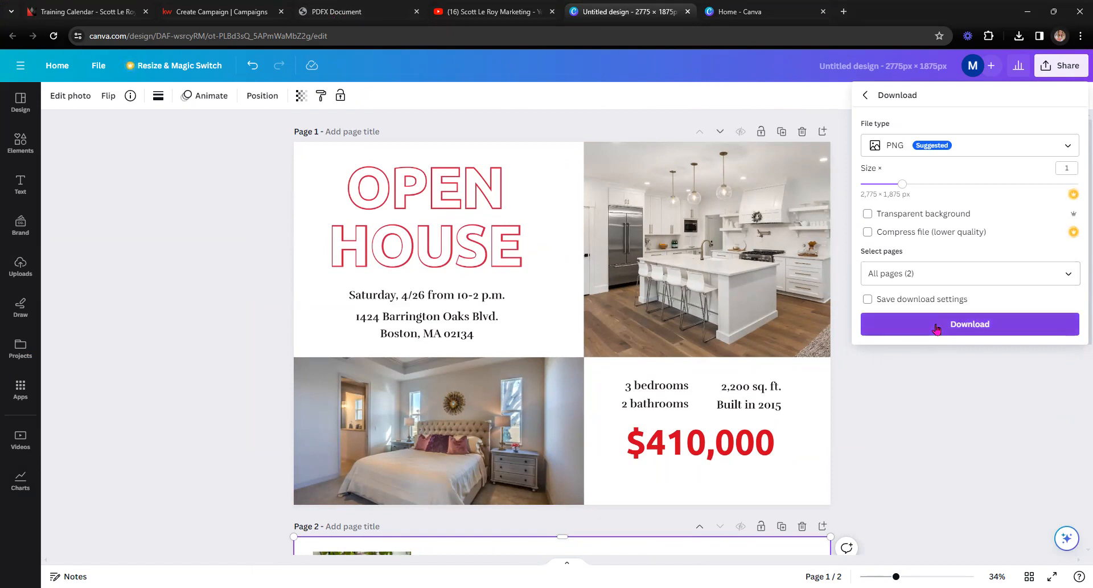
# Step: Download only page 1 of the design as a PNG
pyautogui.click(1066, 274)
pyautogui.click(1067, 307)
pyautogui.click(1068, 338)
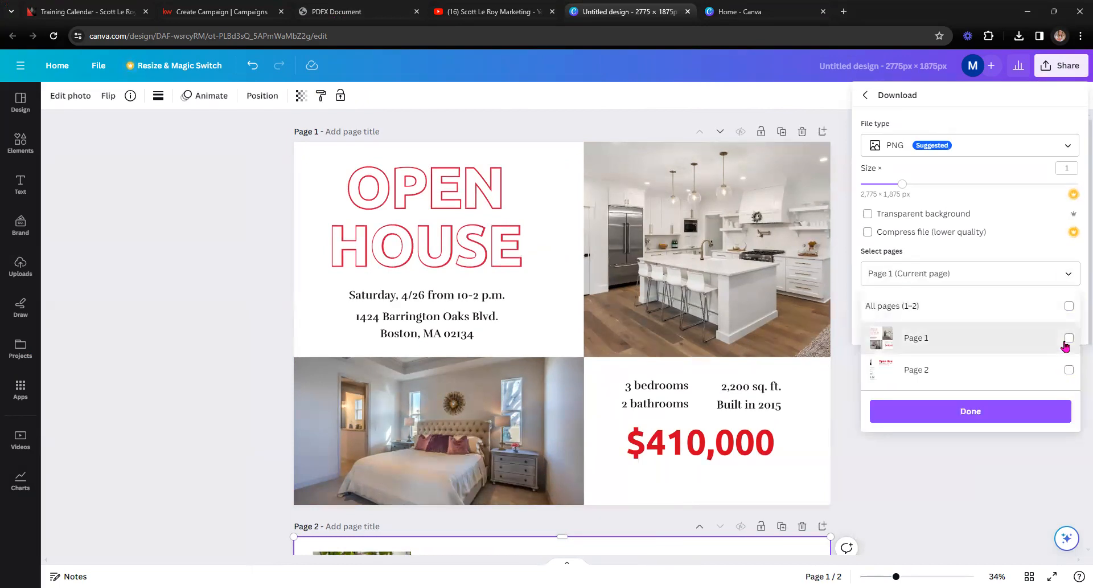
pyautogui.click(995, 411)
pyautogui.click(970, 324)
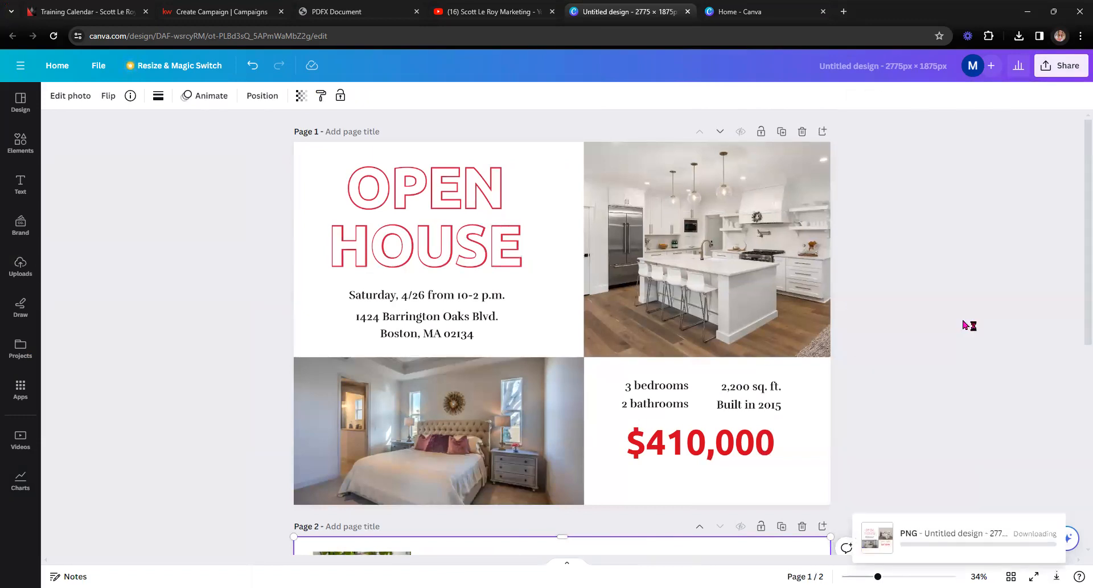
# Step: Download only page 2 as a PNG, then return to the Create Campaign tab
pyautogui.click(1056, 67)
pyautogui.click(959, 349)
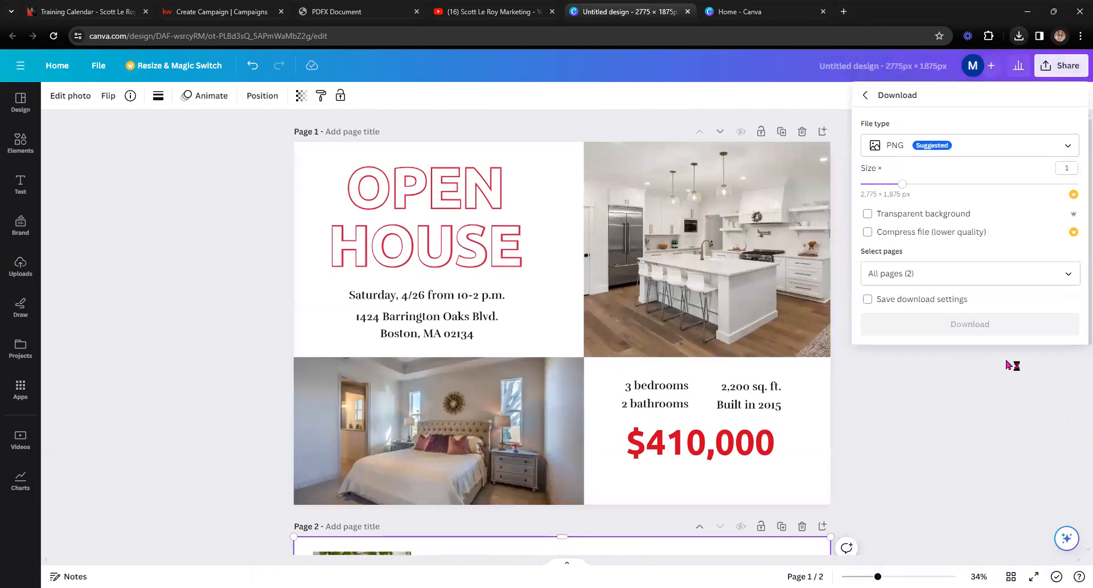
pyautogui.click(1069, 267)
pyautogui.click(1069, 306)
pyautogui.click(1068, 370)
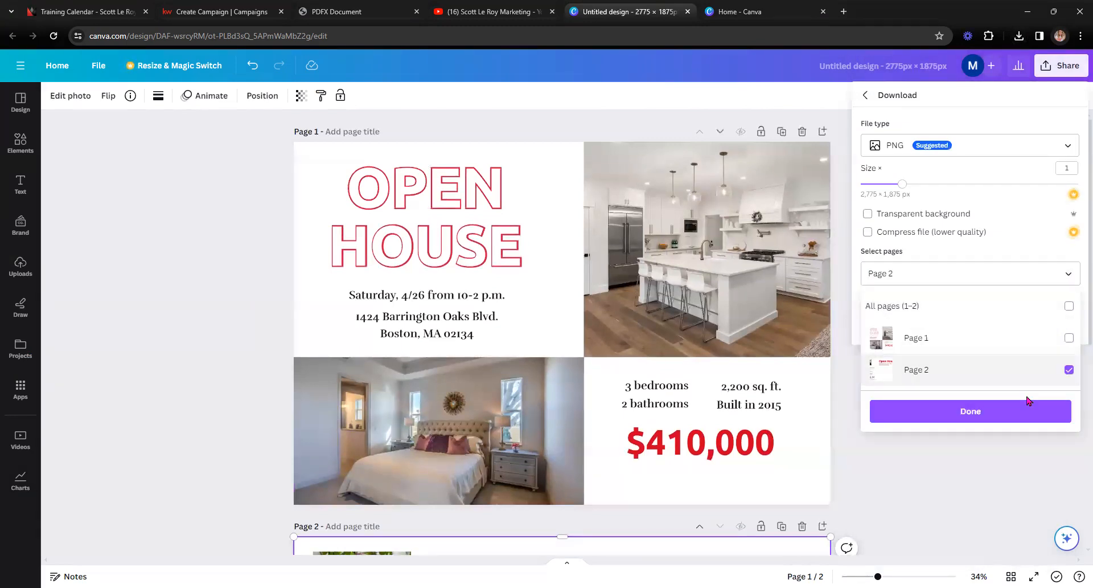
pyautogui.click(1028, 406)
pyautogui.click(971, 323)
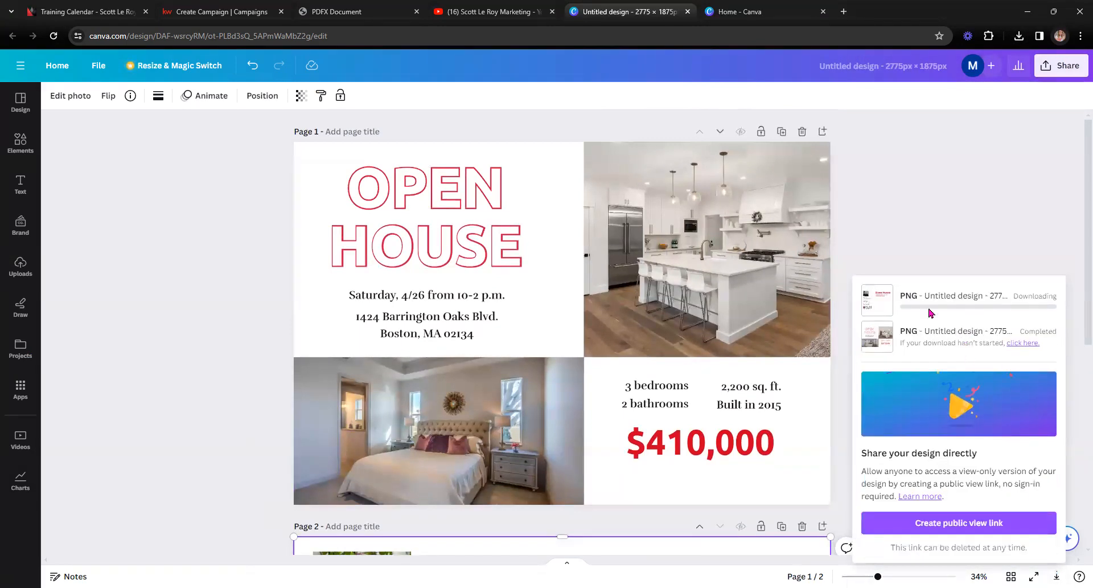
pyautogui.click(219, 8)
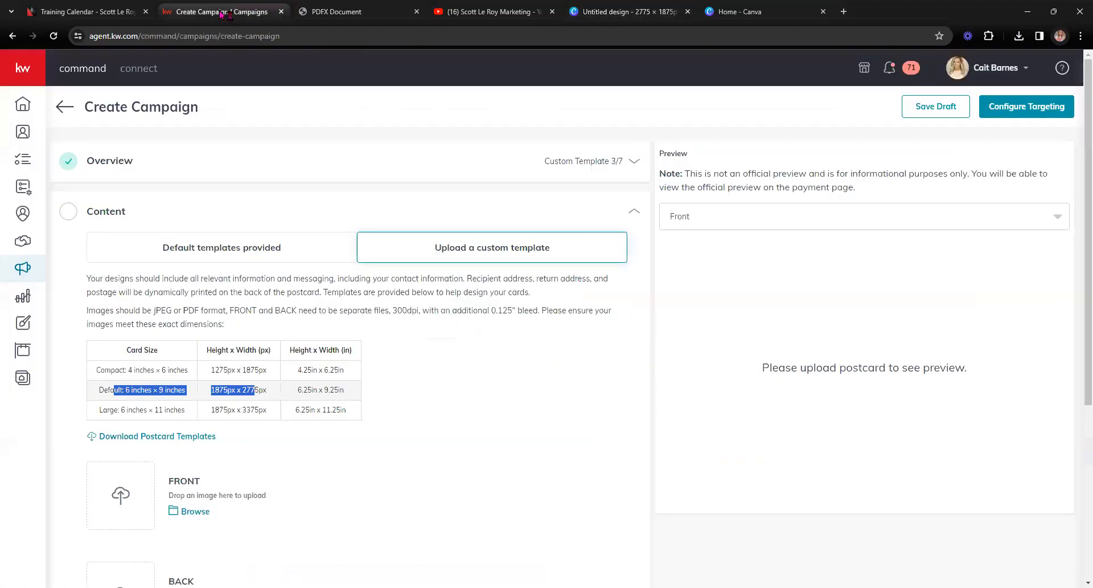
# Step: Upload Untitled design (18) as the front and Untitled design (19) as the back
pyautogui.scroll(-2, 265, 260)
pyautogui.click(196, 399)
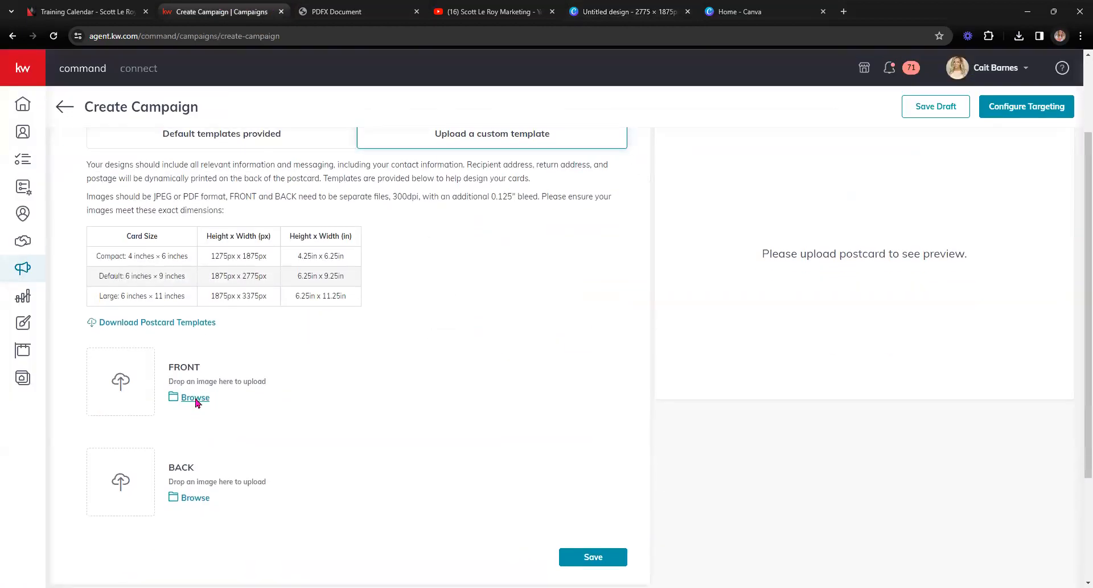
pyautogui.click(68, 170)
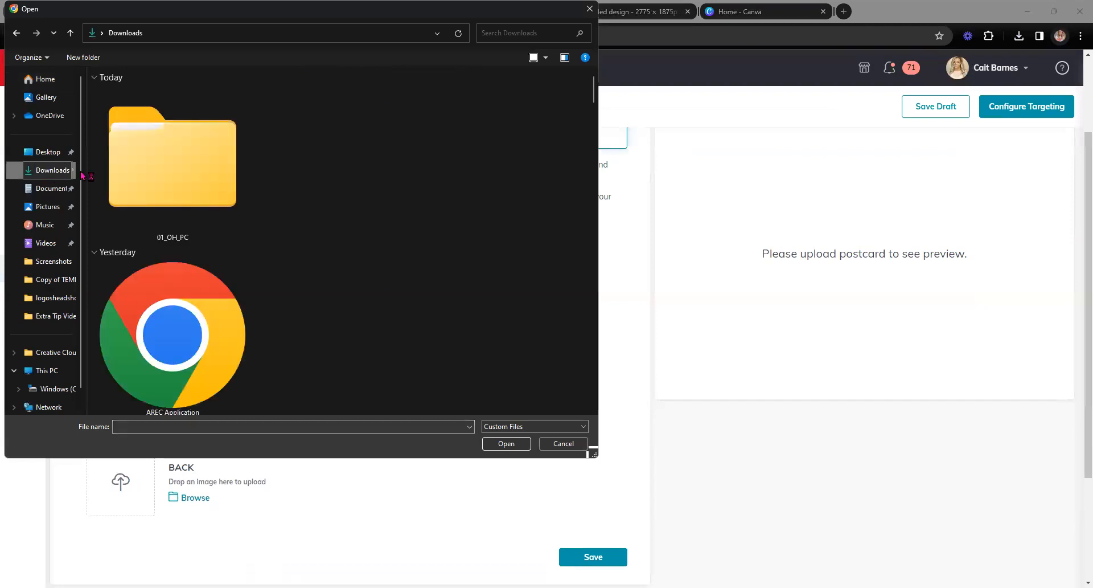
pyautogui.click(170, 181)
pyautogui.click(336, 181)
pyautogui.click(529, 448)
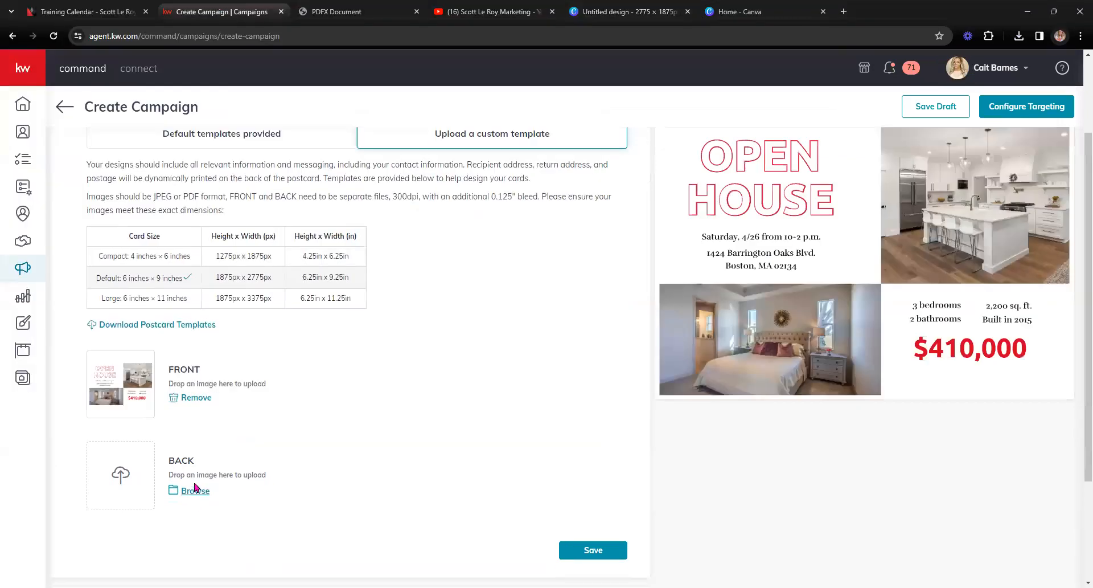
pyautogui.click(195, 488)
pyautogui.click(175, 193)
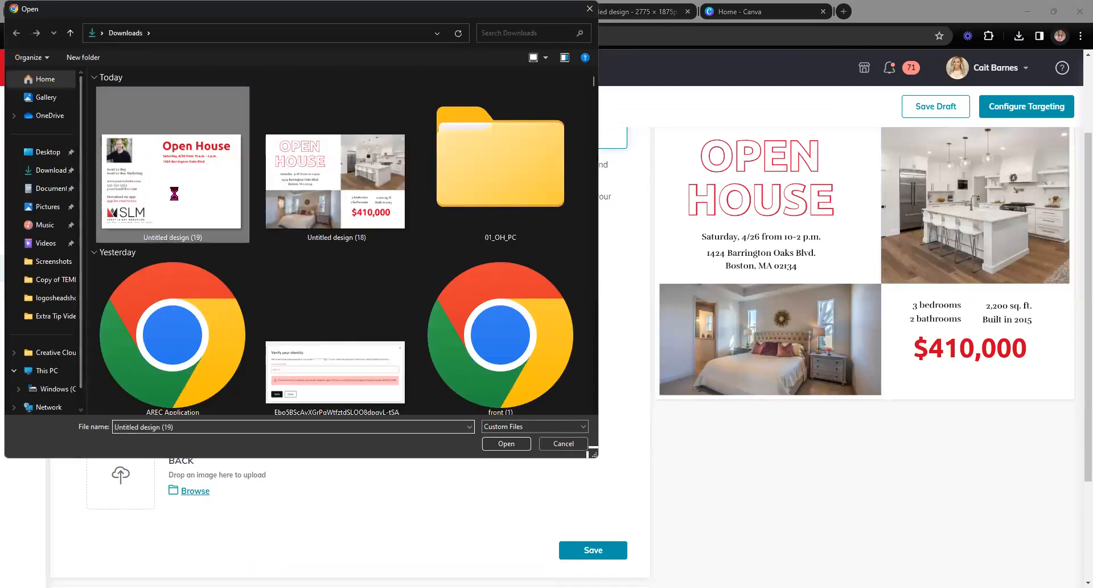
pyautogui.click(506, 443)
# Step: Preview the postcard's back and front, then save the content
pyautogui.scroll(2, 735, 328)
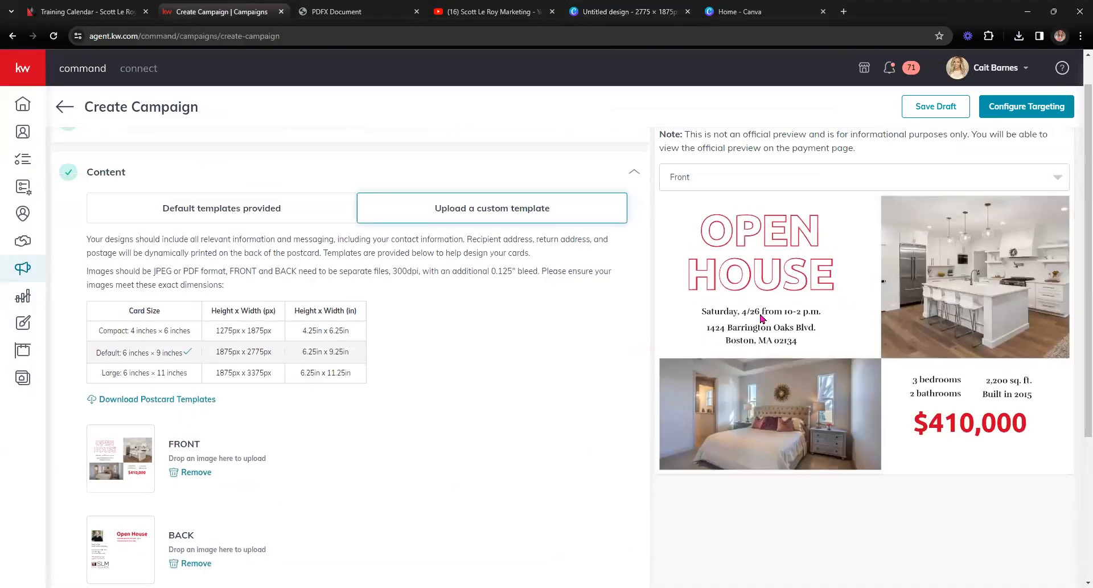
pyautogui.scroll(1, 761, 318)
pyautogui.click(762, 221)
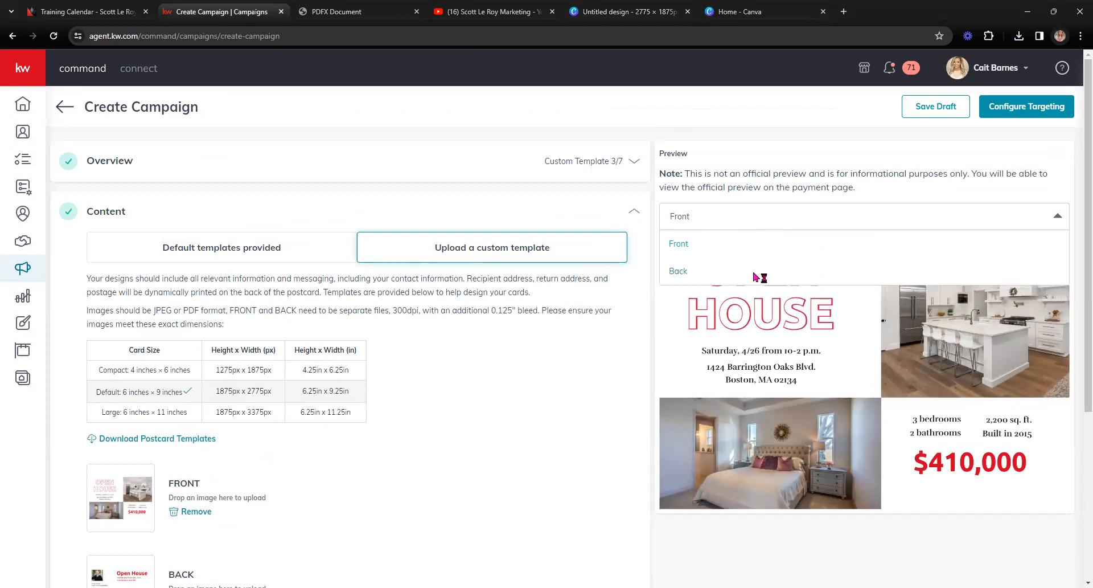
pyautogui.click(755, 274)
pyautogui.click(760, 221)
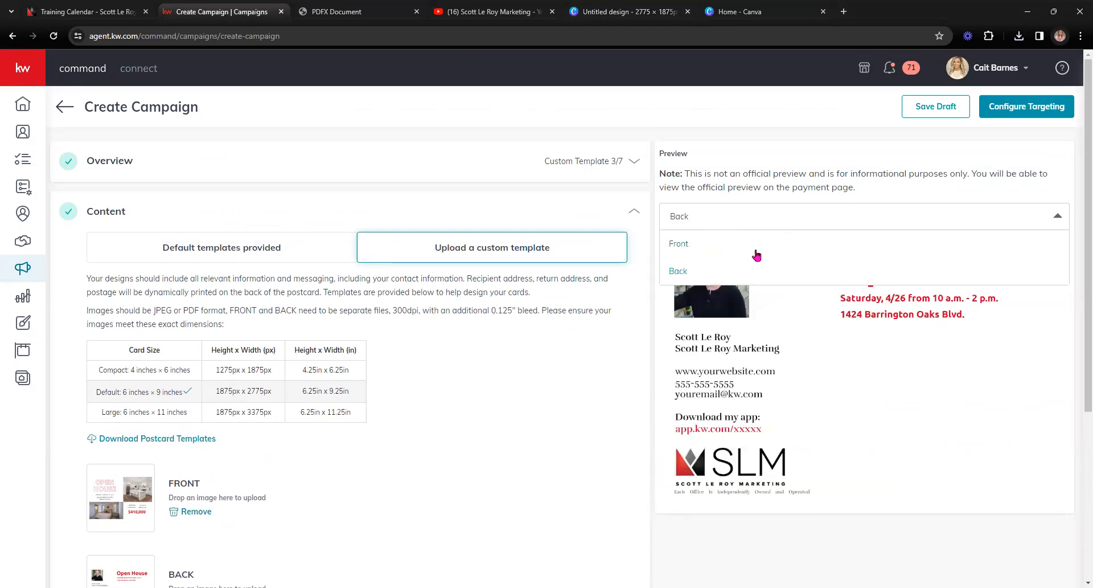
pyautogui.click(757, 251)
pyautogui.click(770, 218)
pyautogui.click(745, 266)
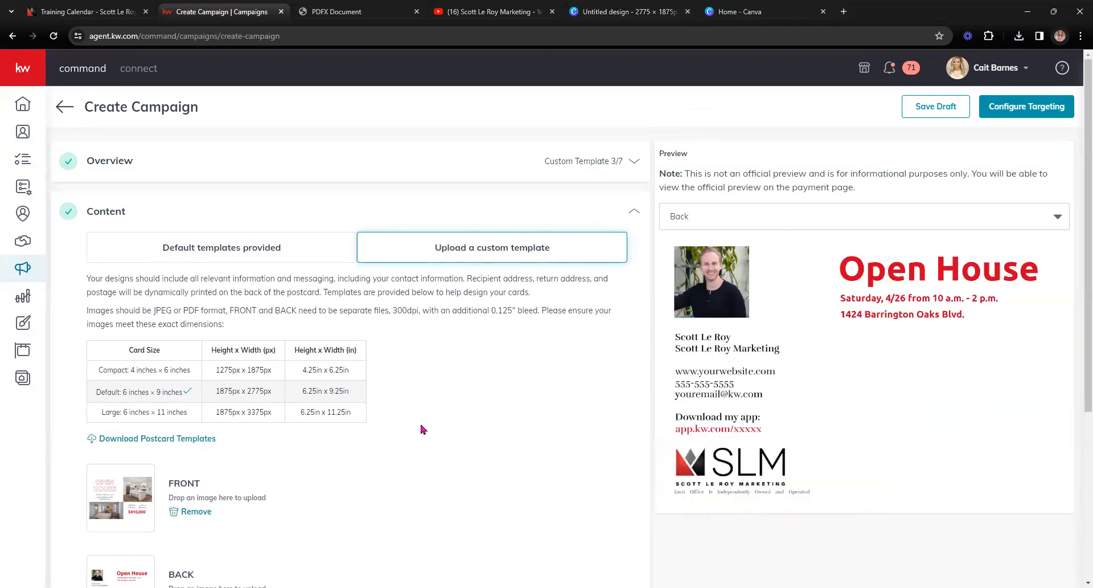
pyautogui.scroll(-5, 423, 429)
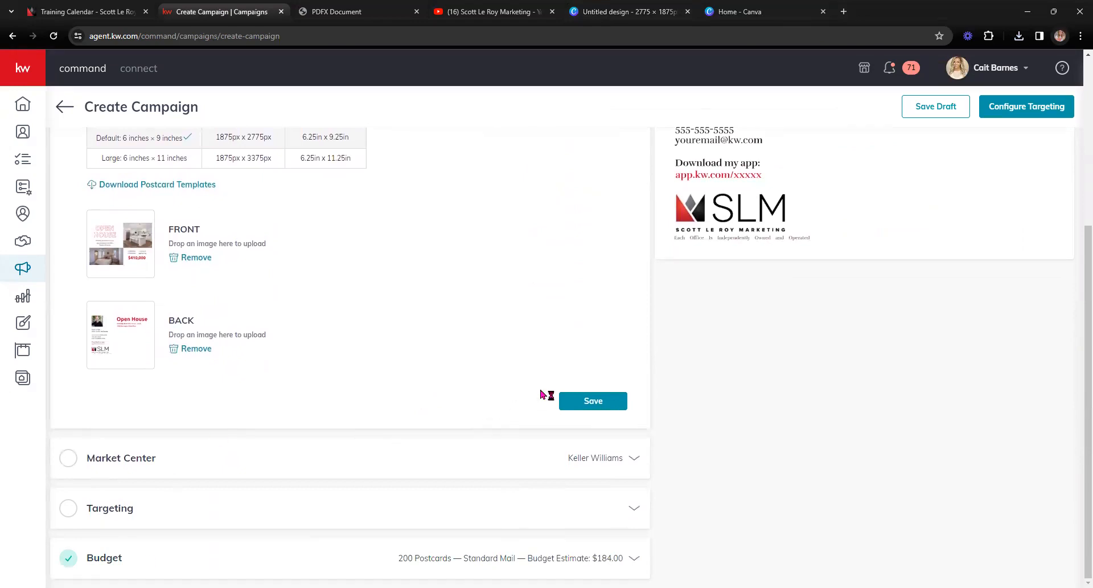
pyautogui.click(593, 401)
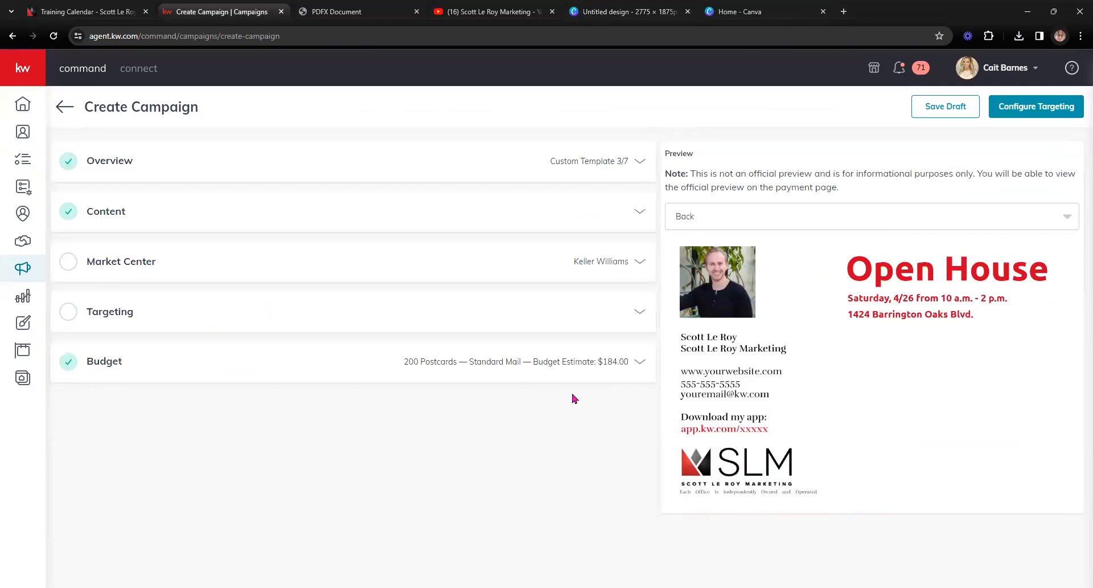
# Step: Verify and confirm the Edwardsville market center address with state IL and zip 62025, then expand Targeting
pyautogui.click(423, 267)
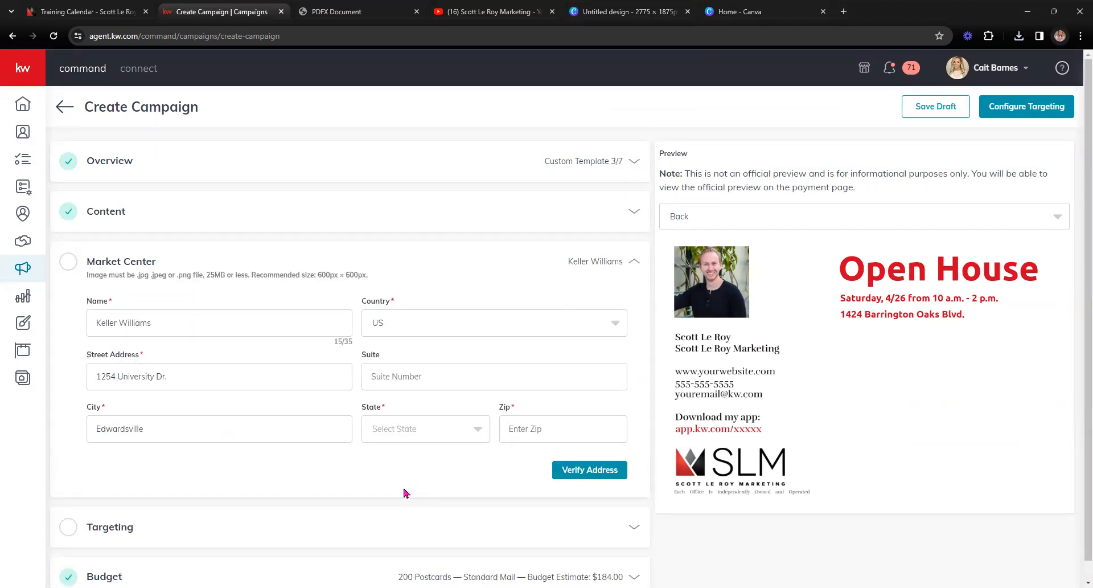
pyautogui.click(395, 431)
pyautogui.write('IL')
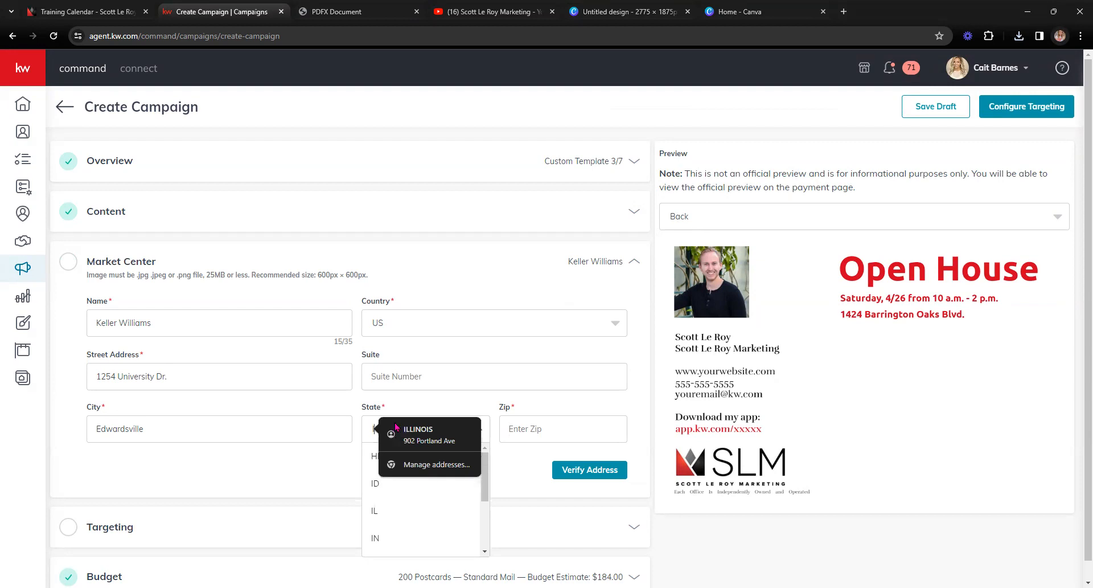
pyautogui.click(395, 433)
pyautogui.click(587, 468)
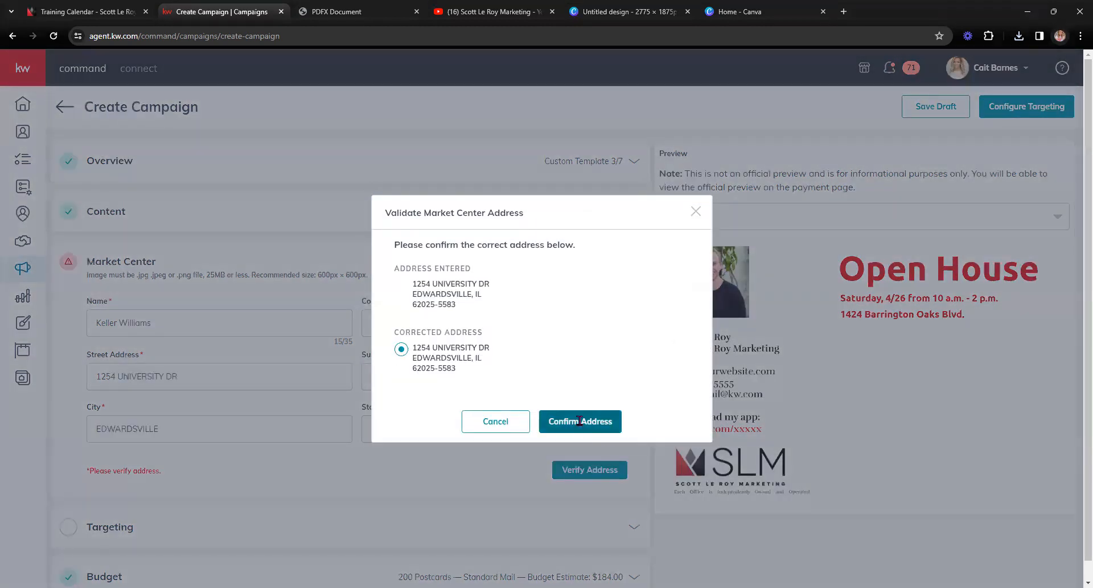
pyautogui.click(587, 424)
pyautogui.click(231, 313)
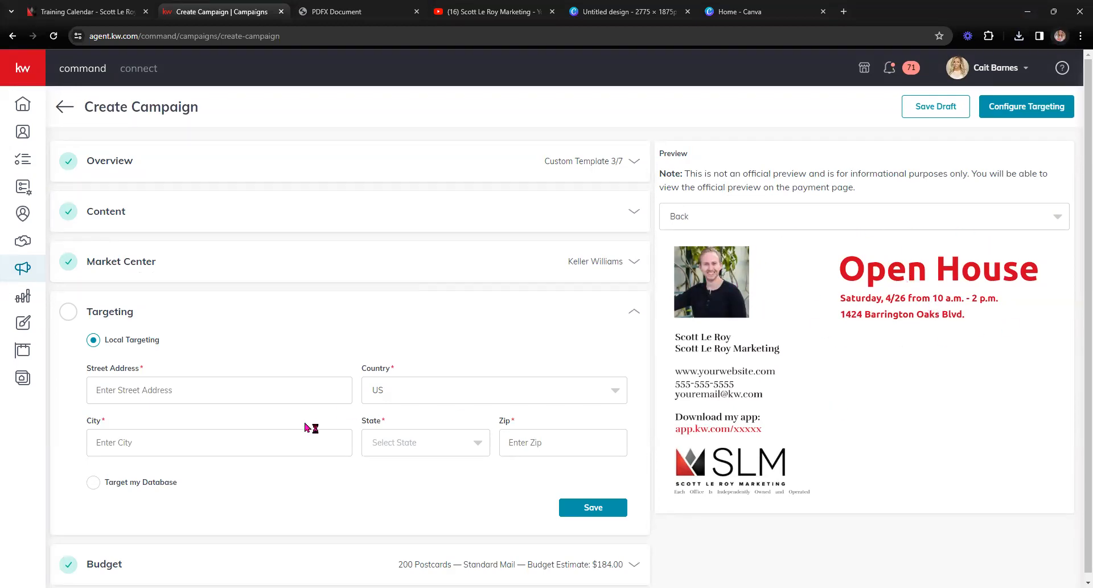
# Step: Choose Target my Database as the campaign's targeting option
pyautogui.click(92, 482)
pyautogui.rightClick(89, 491)
pyautogui.click(51, 380)
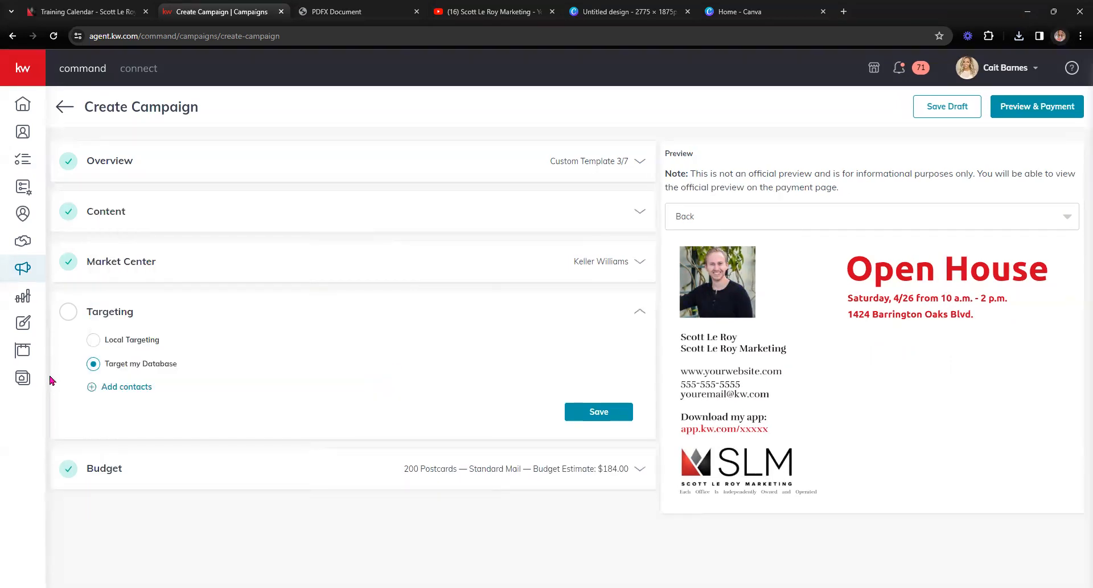
# Step: Review the contact tags in the Add Contacts picker, then cancel without adding contacts
pyautogui.click(130, 389)
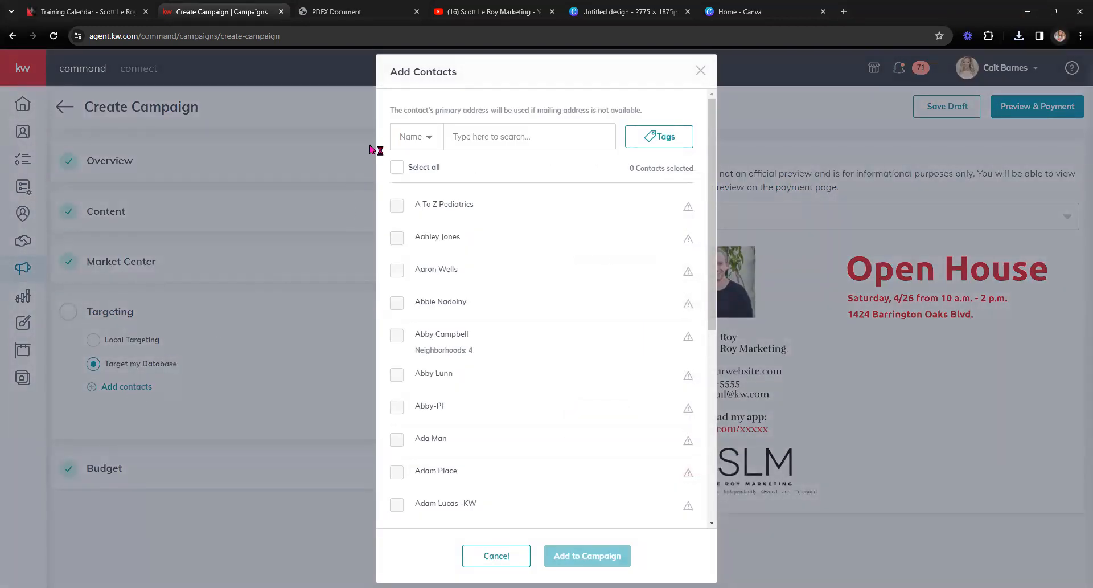
pyautogui.click(668, 137)
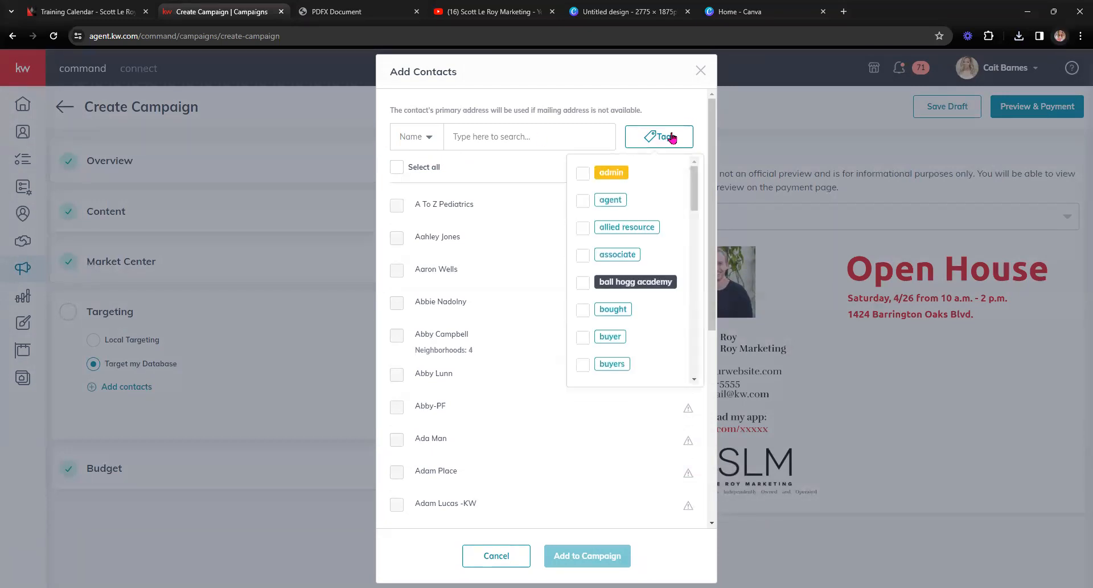
pyautogui.click(405, 140)
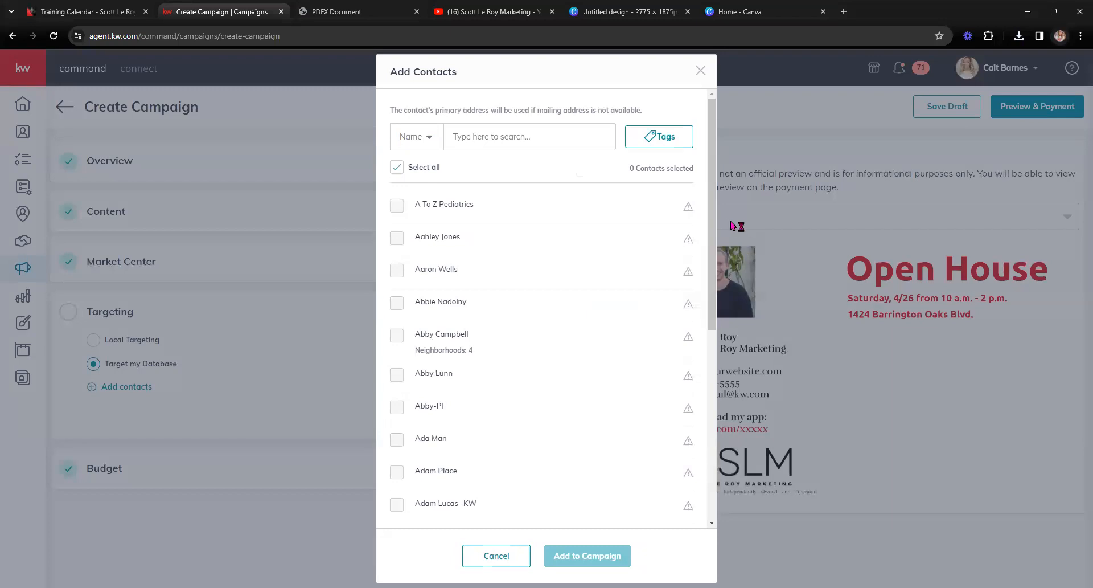
pyautogui.moveTo(688, 303)
pyautogui.click(508, 565)
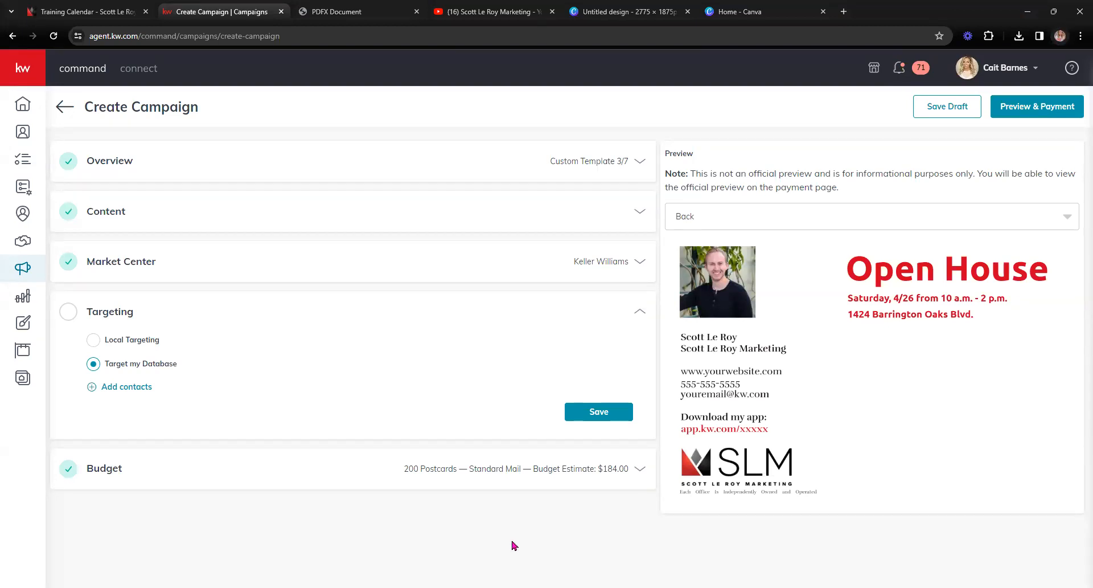
# Step: Recheck the contact picker, then save the database targeting and confirm saving the campaign as a draft
pyautogui.click(137, 387)
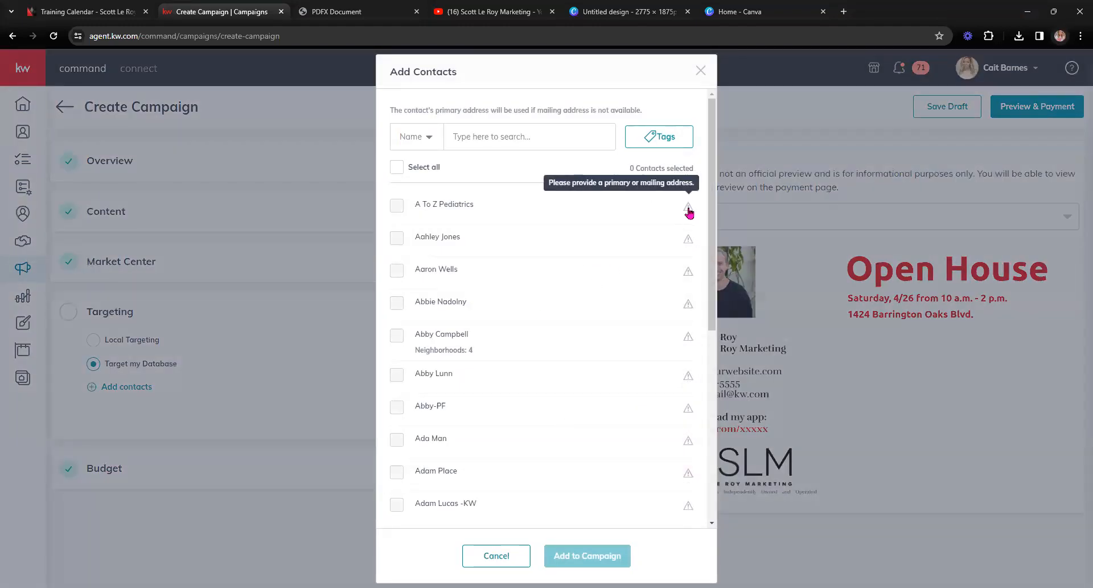
pyautogui.click(701, 70)
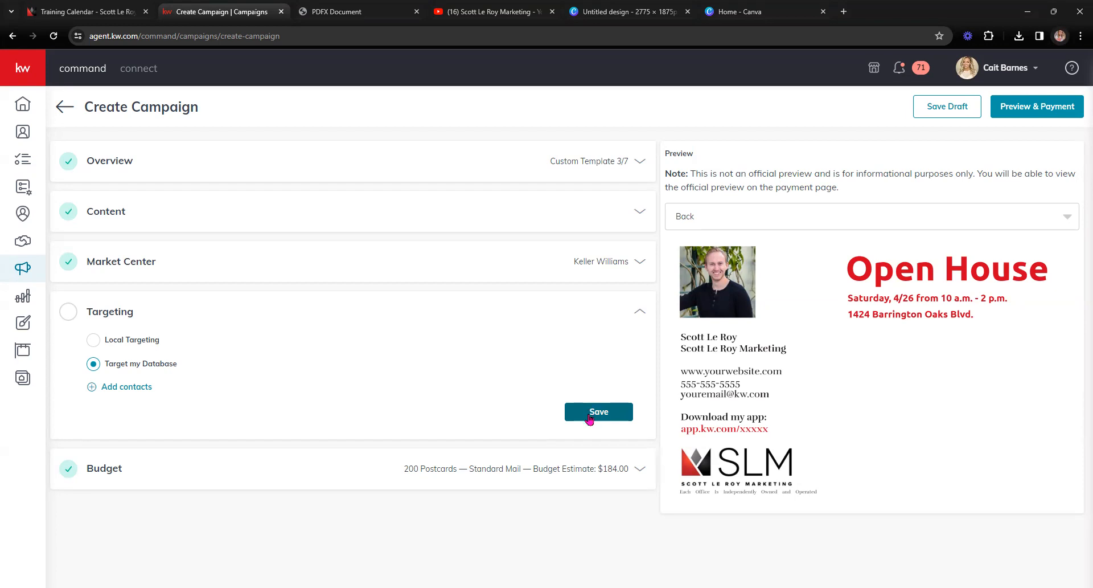
pyautogui.click(974, 118)
pyautogui.click(503, 364)
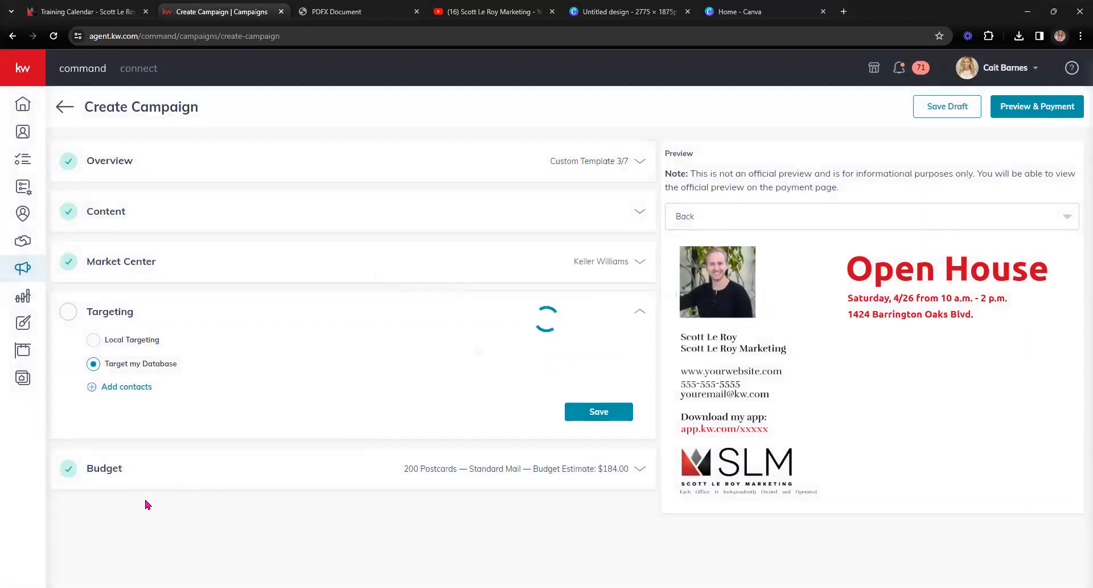